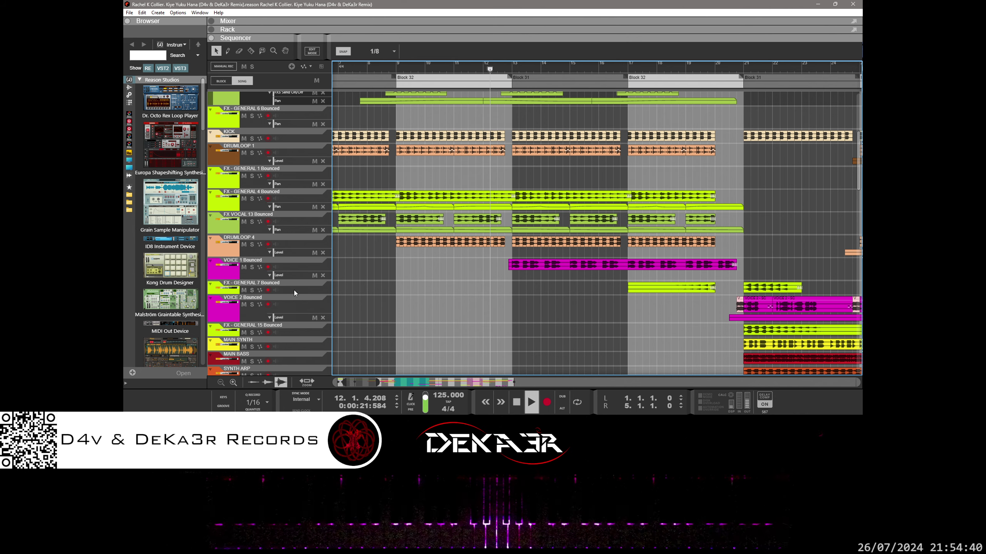
- Examine the tracks and clips around bars 15 to 32 of the arrangement during playback
click(294, 290)
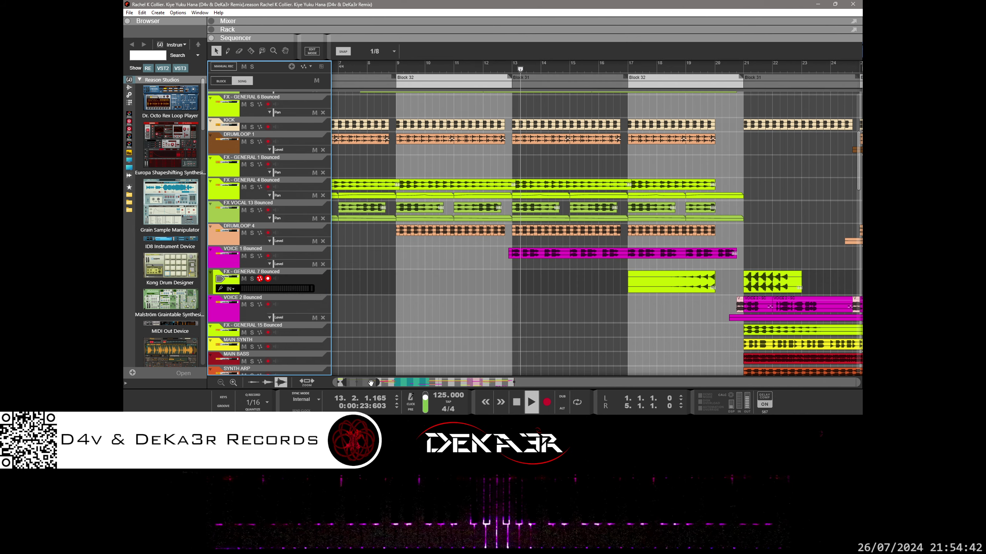
drag(372, 383, 383, 384)
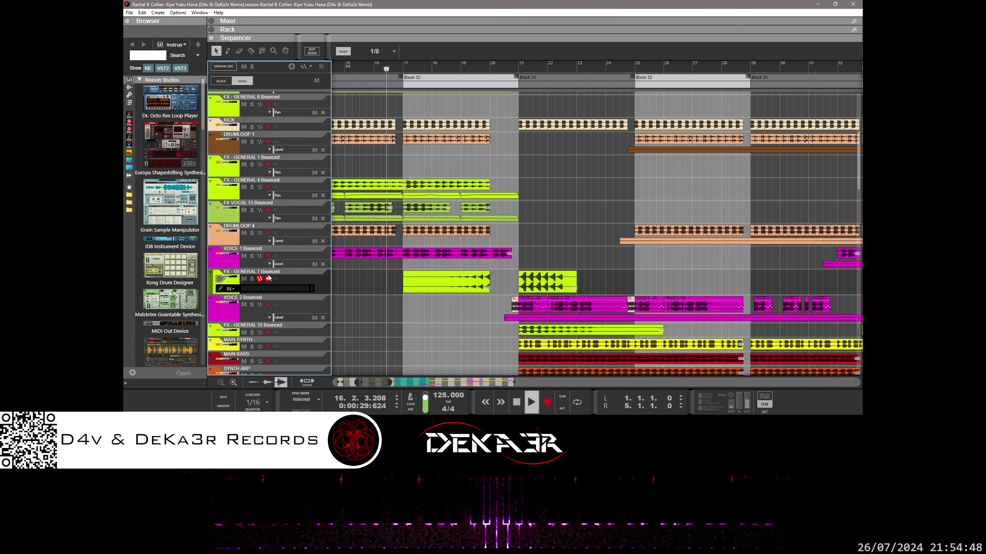
scroll(530, 218, down, 5)
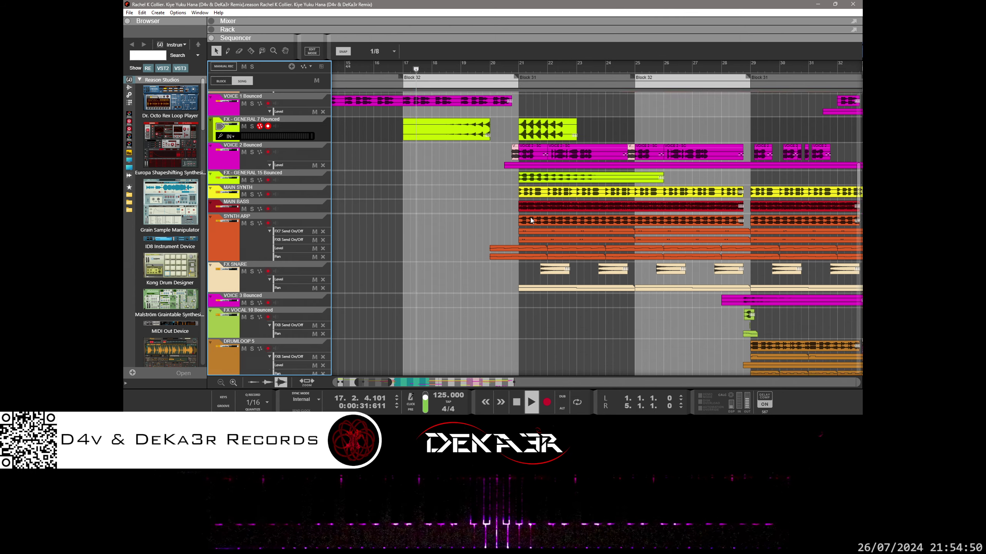
scroll(531, 220, up, 8)
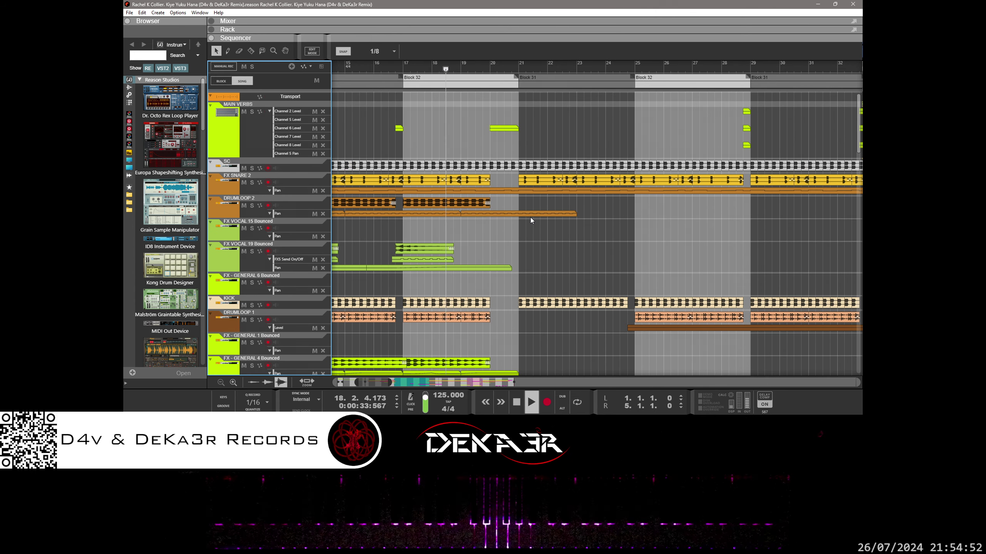
scroll(530, 218, down, 3)
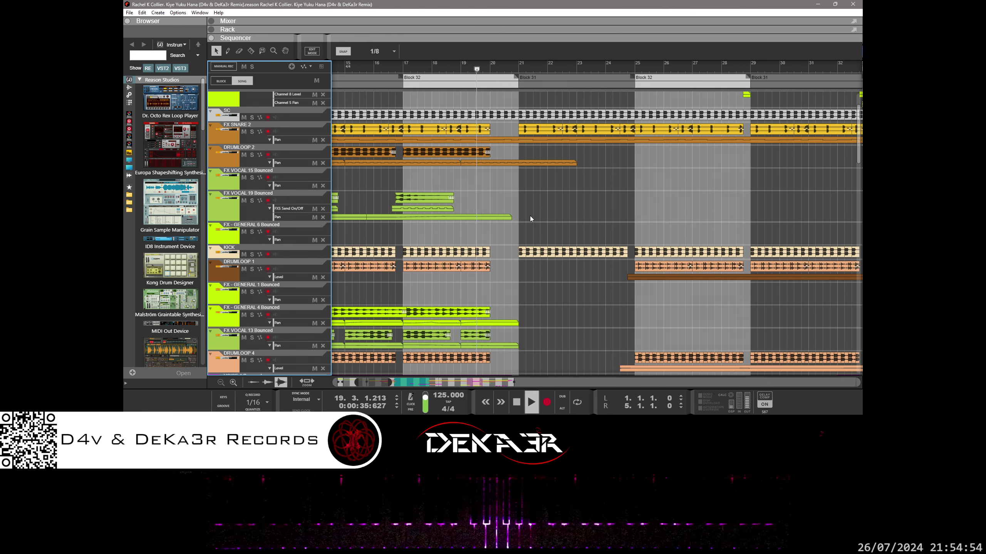
scroll(529, 216, up, 3)
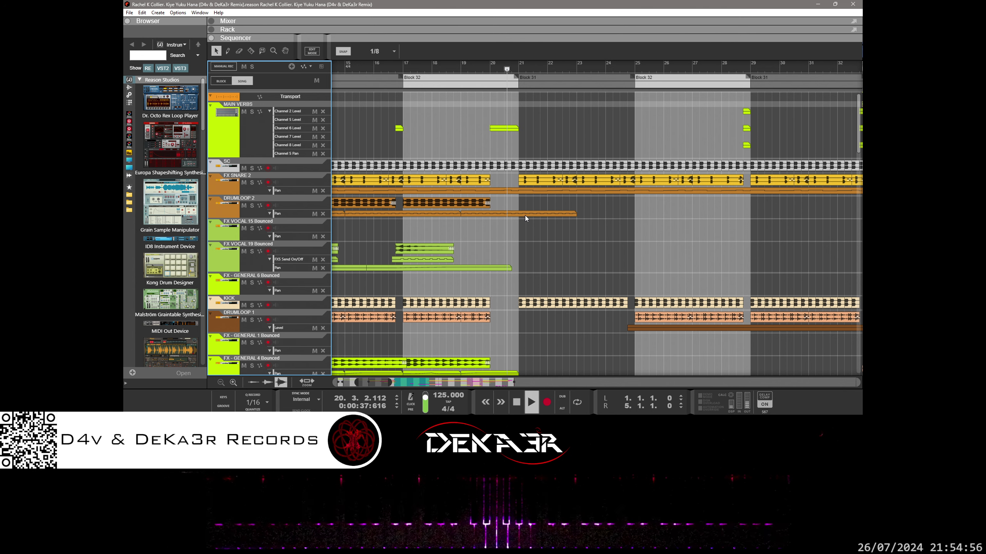
- Set the loop locators to bars 19 and 21 and restart playback from the left locator
click(485, 63)
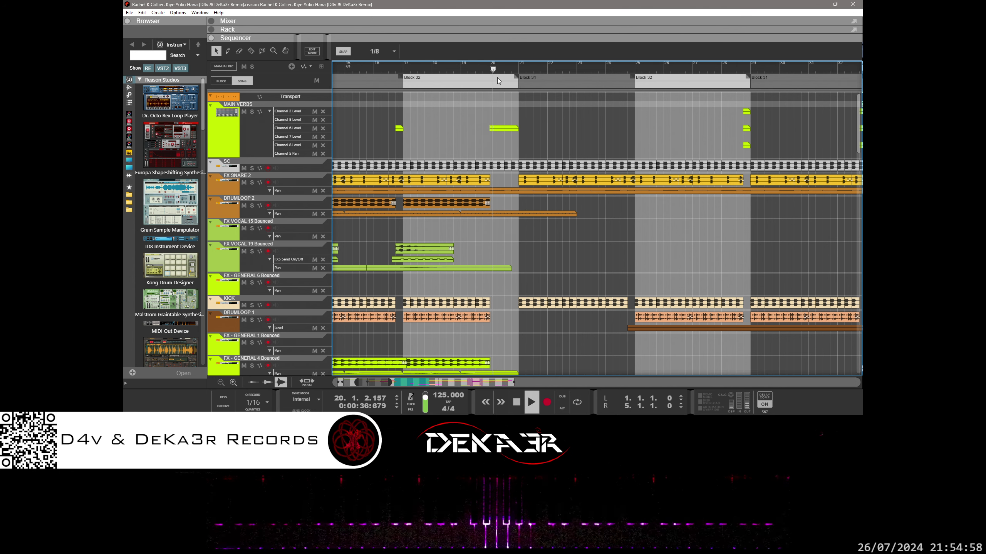
ctrl+click(490, 66)
alt+click(518, 65)
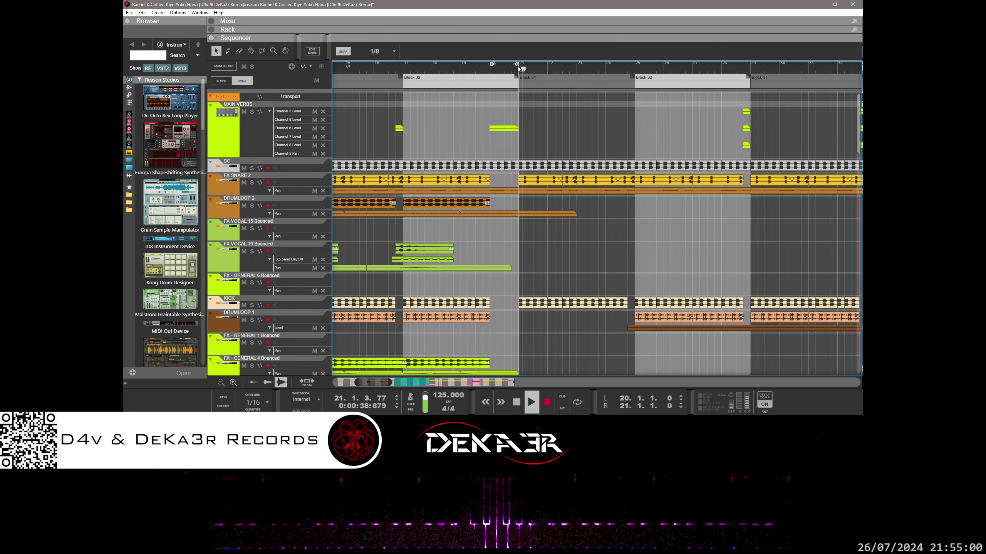
key(1)
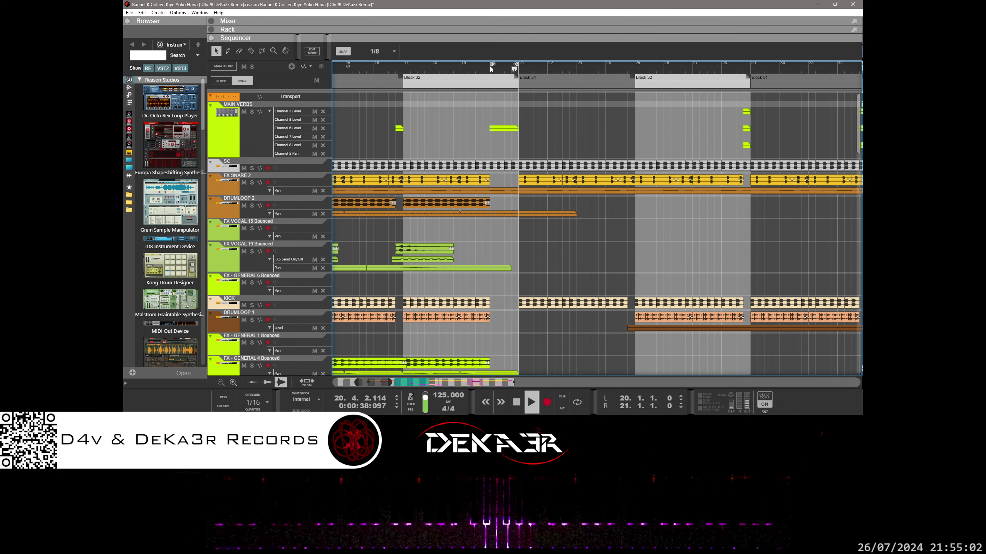
drag(491, 64, 463, 65)
key(1)
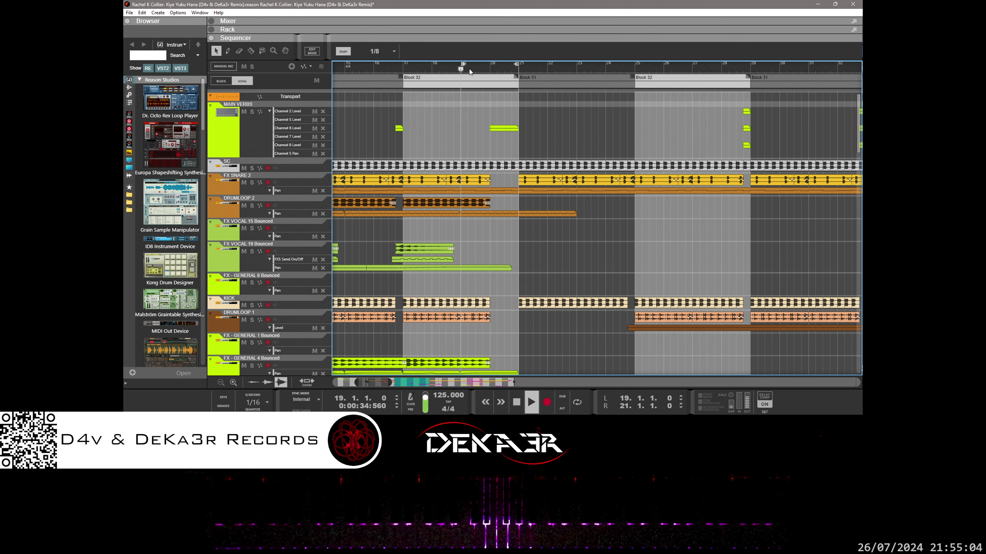
- Save the song and turn on loop playback
key(ctrl+s)
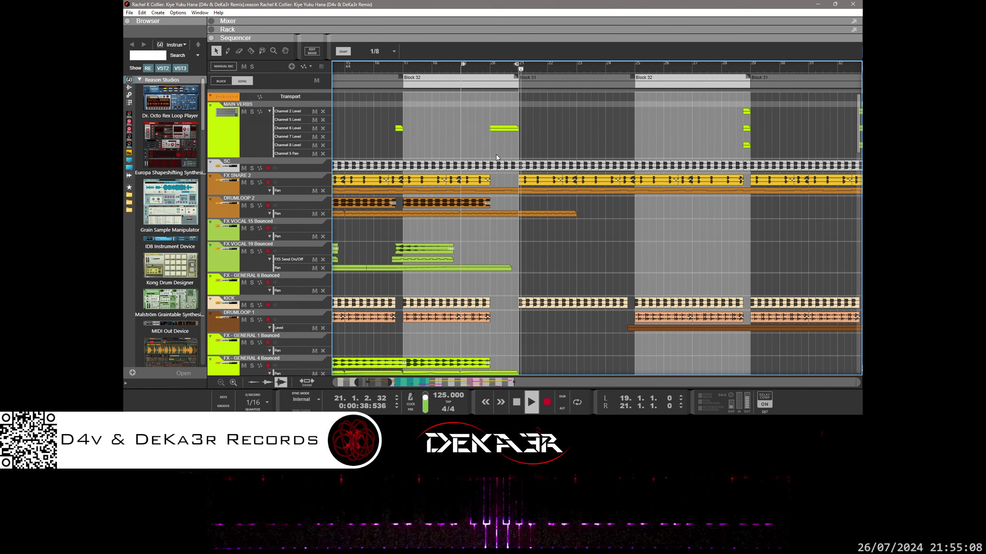
key(space)
click(576, 402)
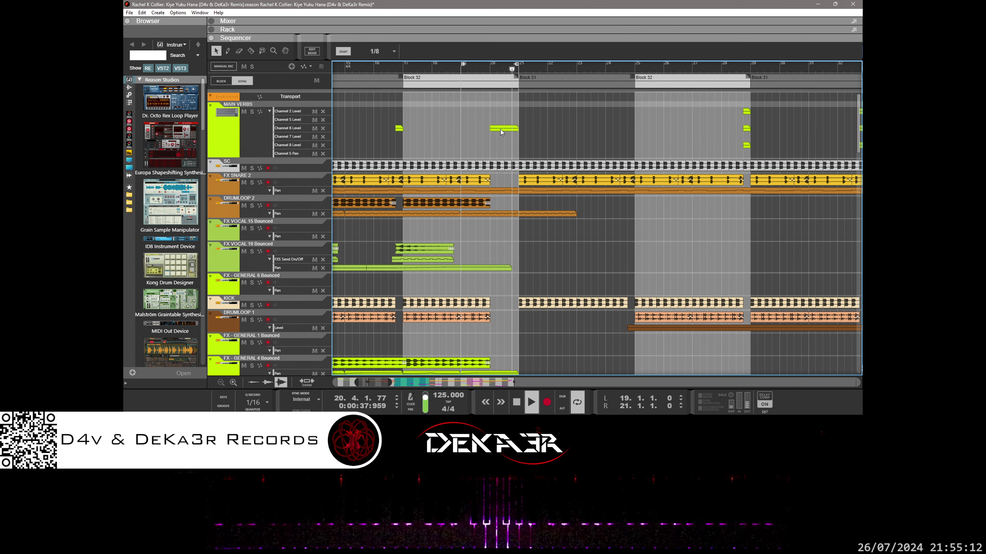
- Copy the MAIN VERBS Channel 6 Level clip at bar 20 to the Channel 2, 5, 7 and 8 Level lanes
drag(501, 130, 501, 147)
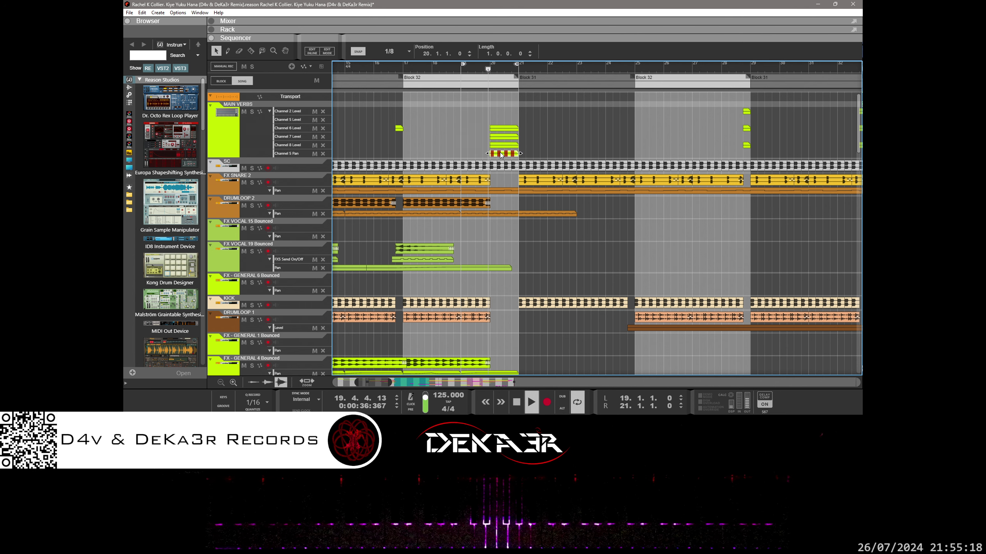
click(500, 151)
drag(502, 141, 499, 116)
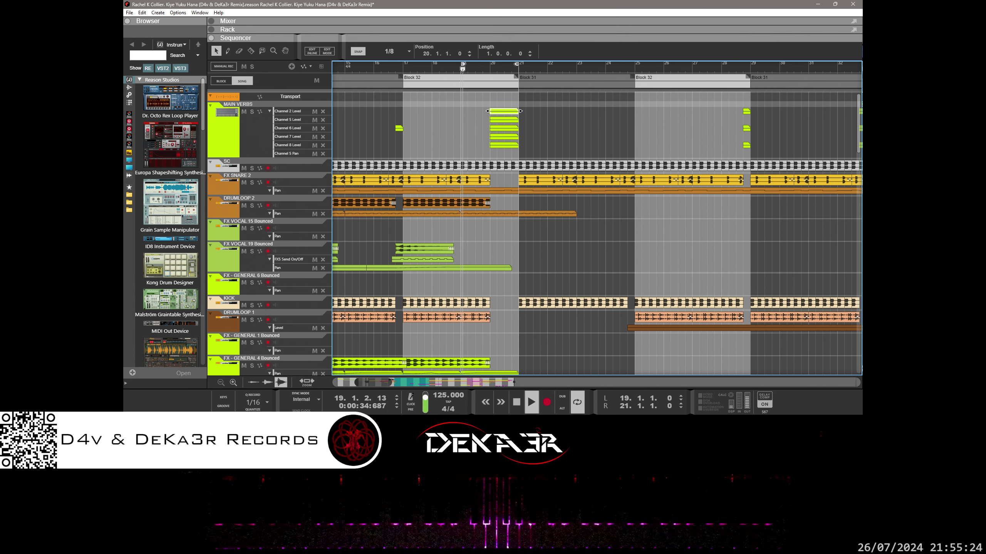
- Try deleting the Channel 8 Level clip at bar 20, and undo the deletion
drag(390, 383, 372, 383)
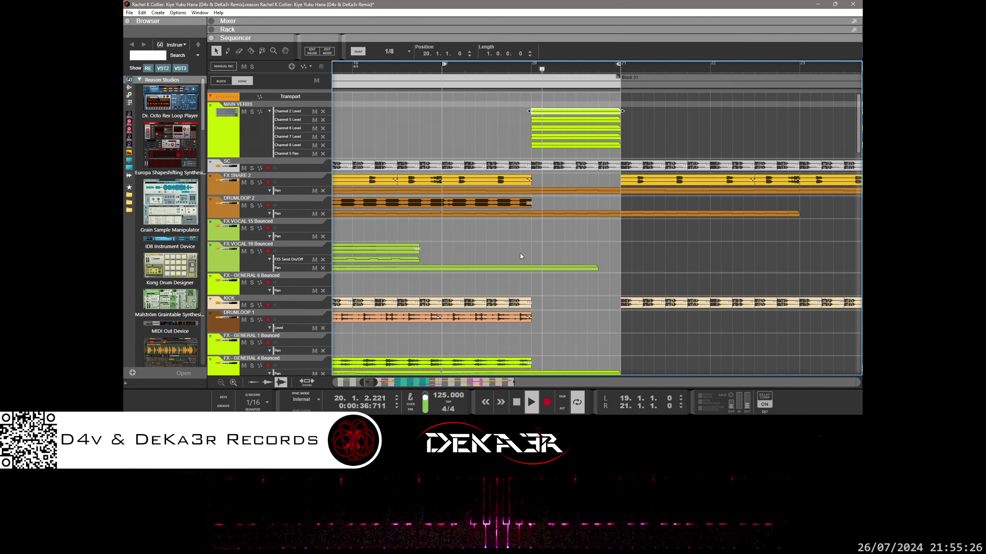
click(581, 146)
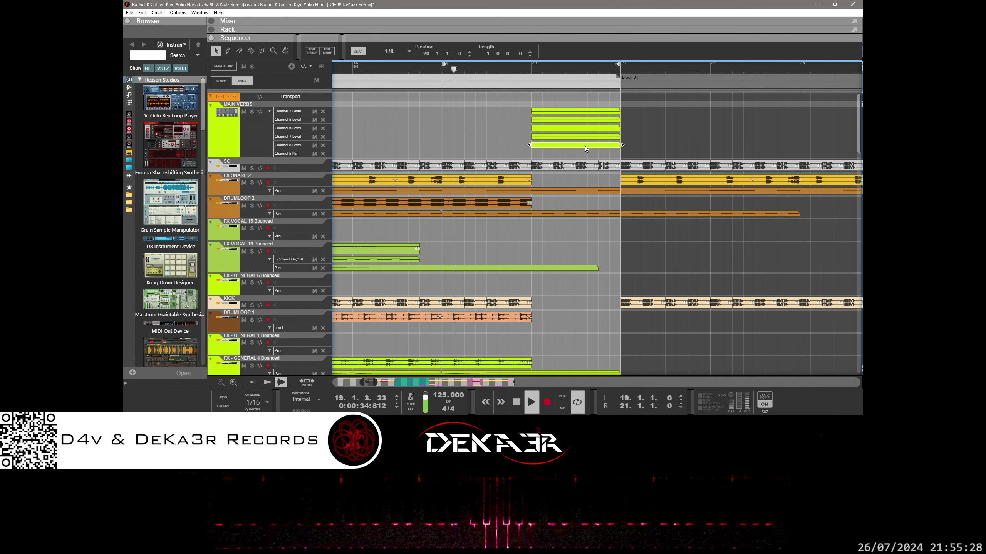
key(Delete)
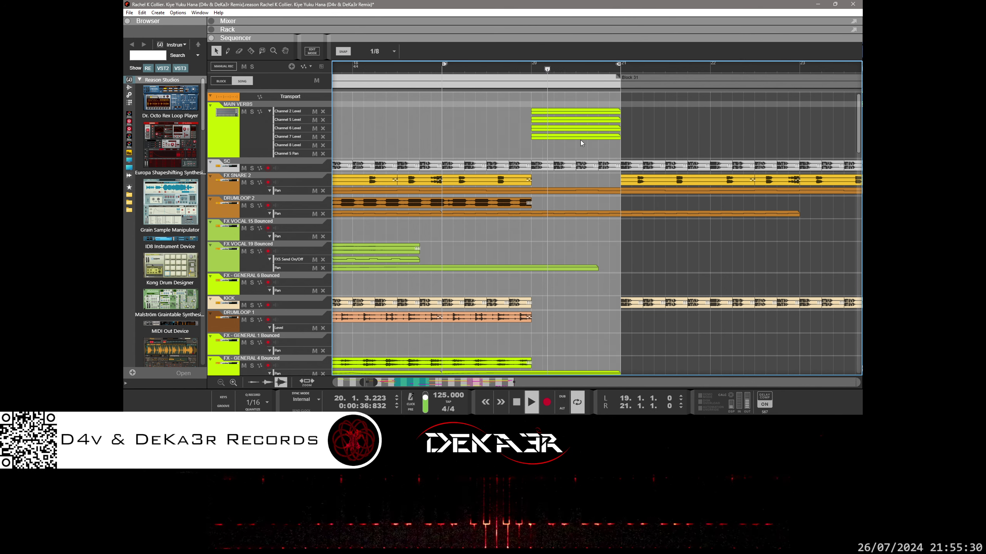
key(ctrl+z)
- Delete the MAIN VERBS Channel 7 Level clip at bar 20
click(580, 136)
key(Delete)
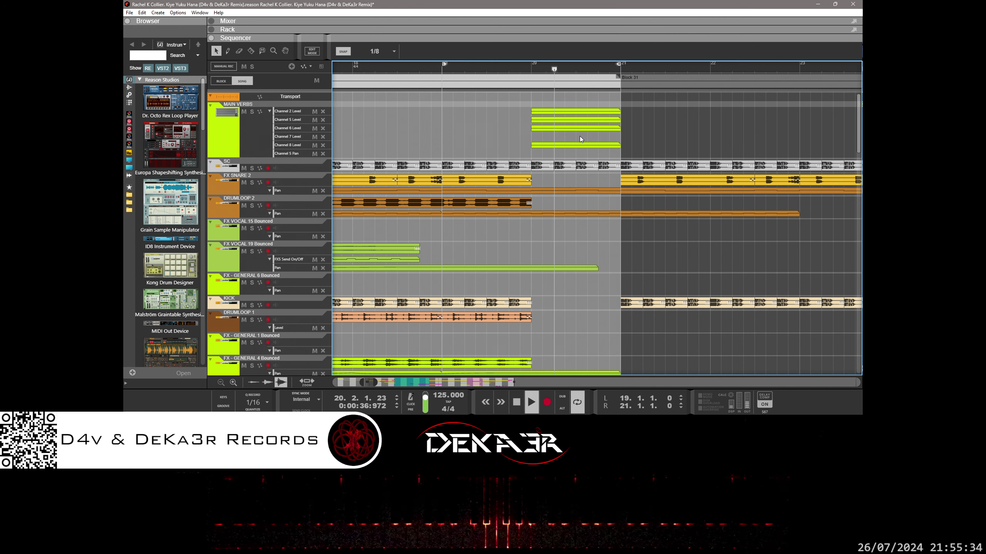
- Try deleting the Channel 6 Level clip at bar 20, and undo the deletion
click(578, 129)
key(Delete)
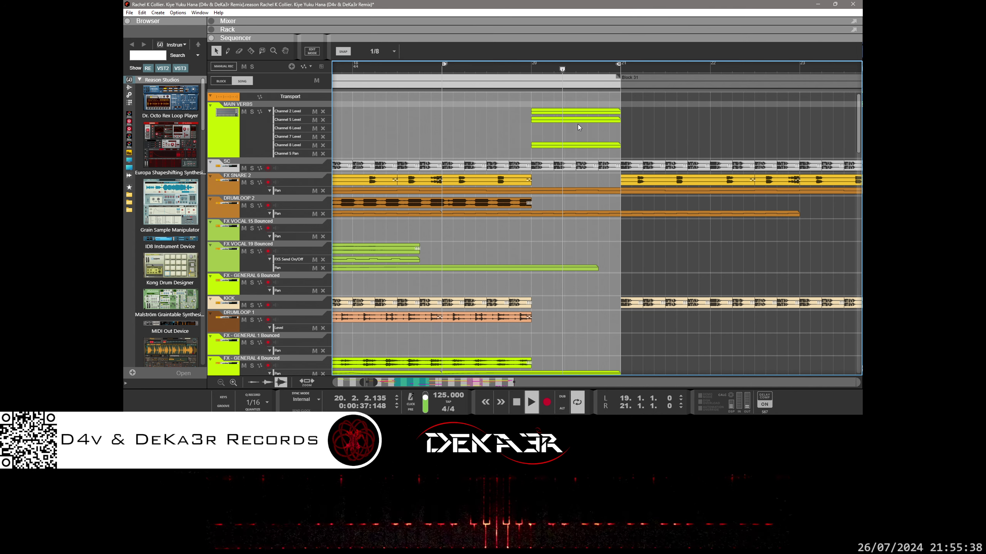
key(ctrl+z)
- Try the loop without the Channel 5 Level clip at bar 20, restore it, and delete the Channel 2 Level clip instead
click(575, 118)
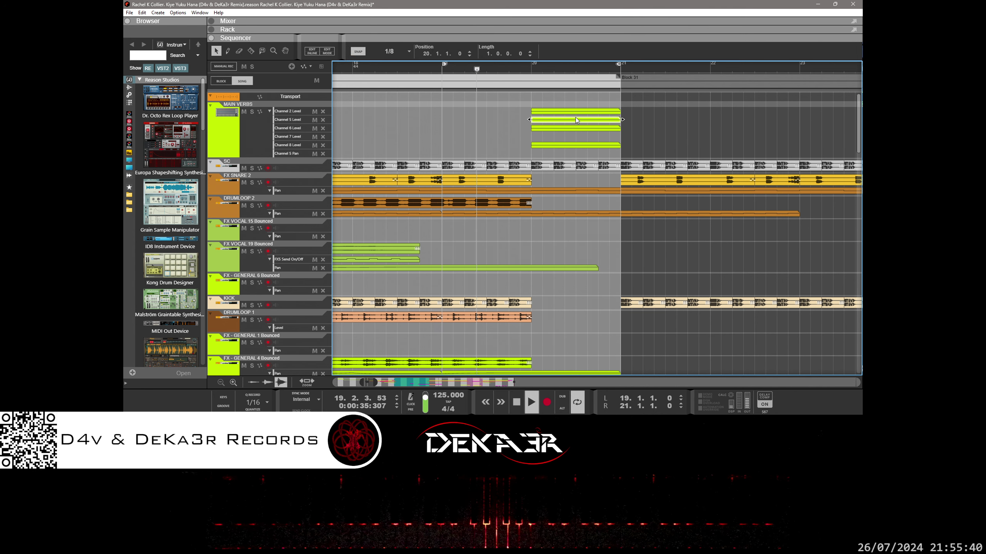
key(Delete)
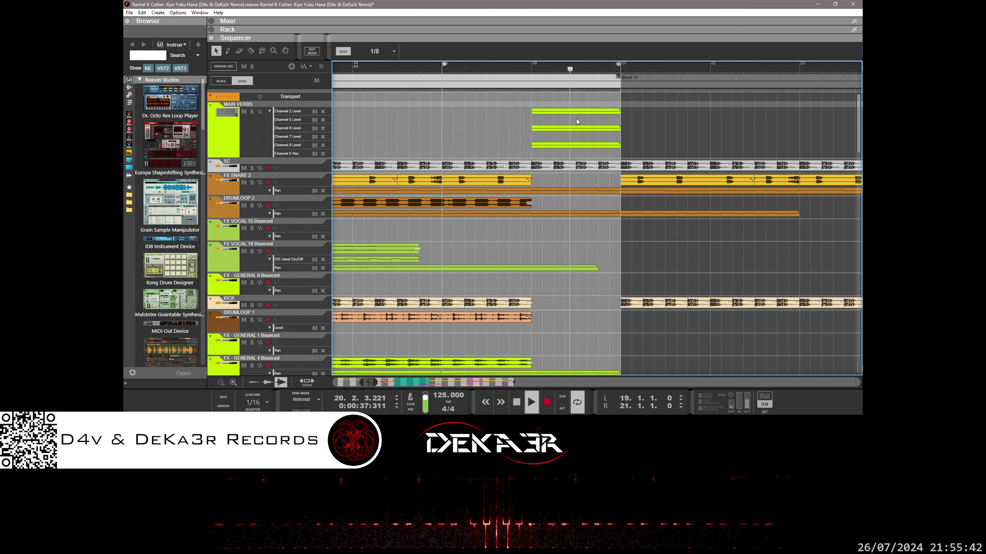
double_click(576, 121)
key(ctrl+z)
key(ctrl+z)
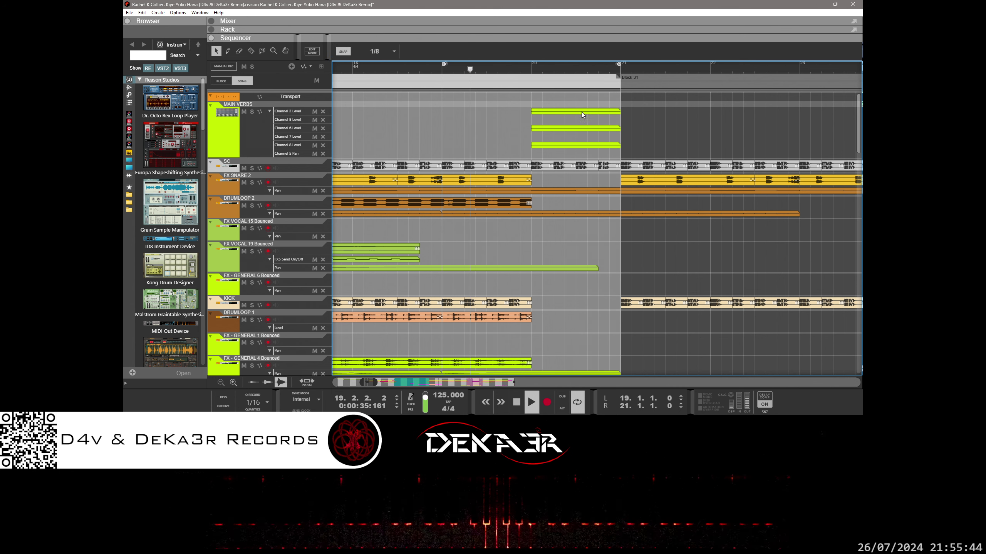
key(ctrl+z)
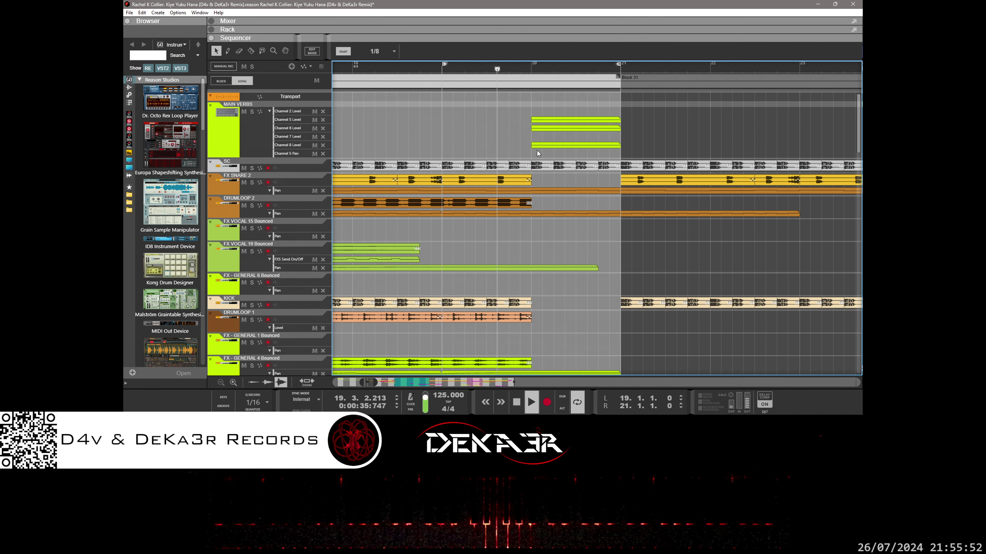
- Try shortening the Channel 8 Level clip at bar 20 to two beats and to one beat, and undo both changes
click(584, 144)
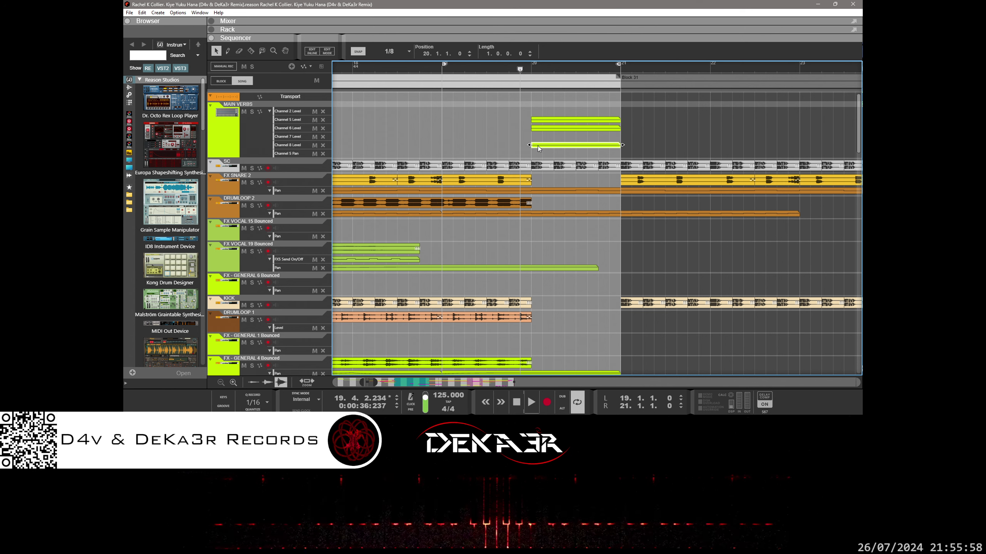
drag(631, 202, 631, 202)
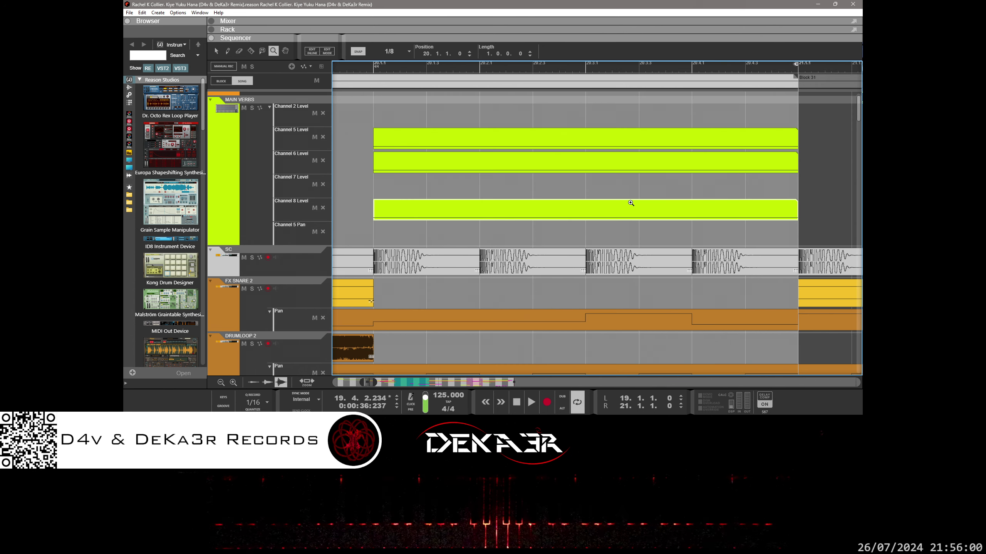
key(space)
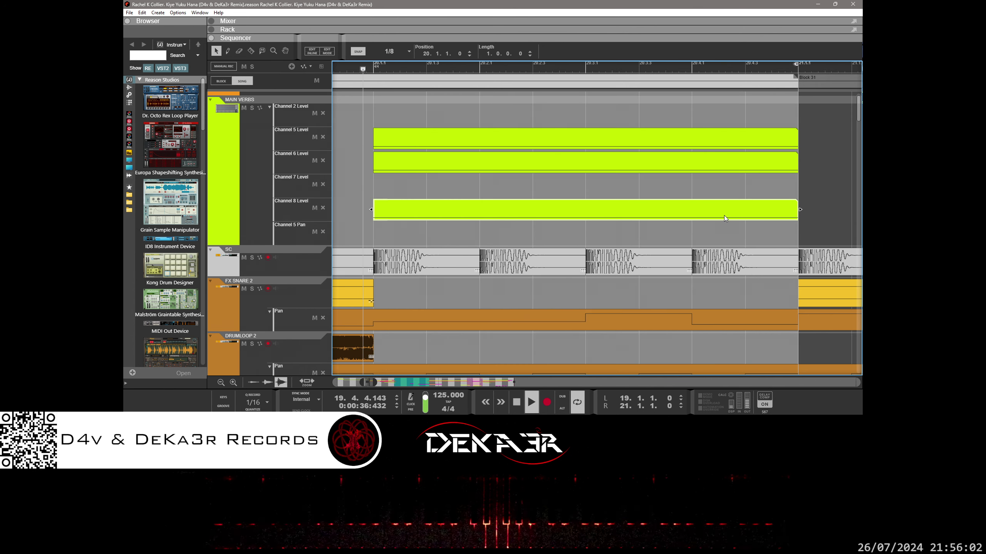
drag(798, 210, 570, 209)
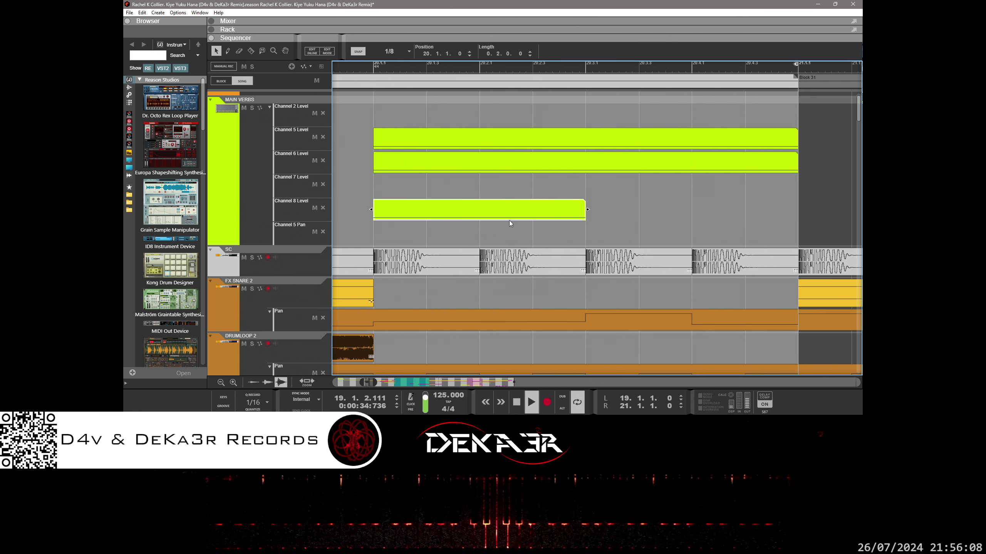
drag(587, 210, 480, 209)
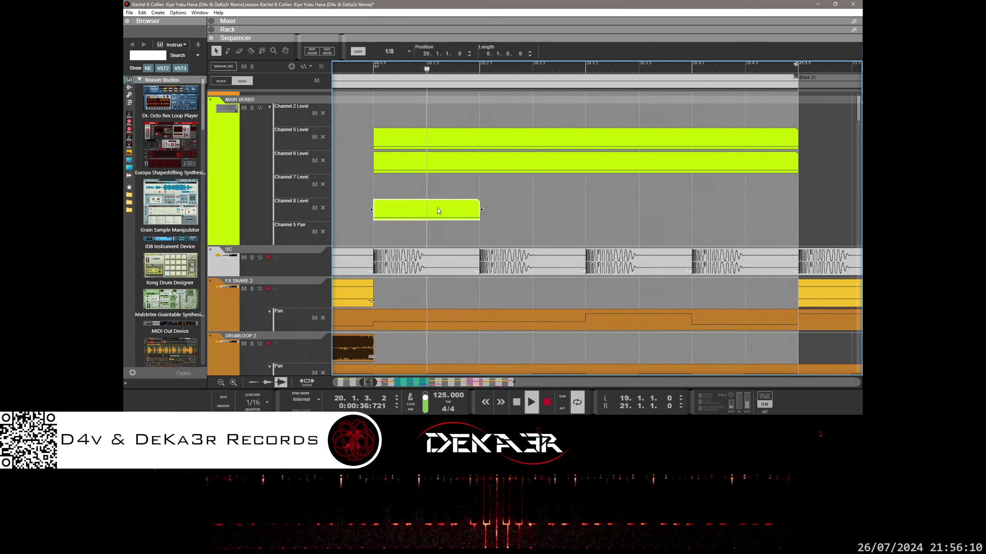
key(ctrl+z)
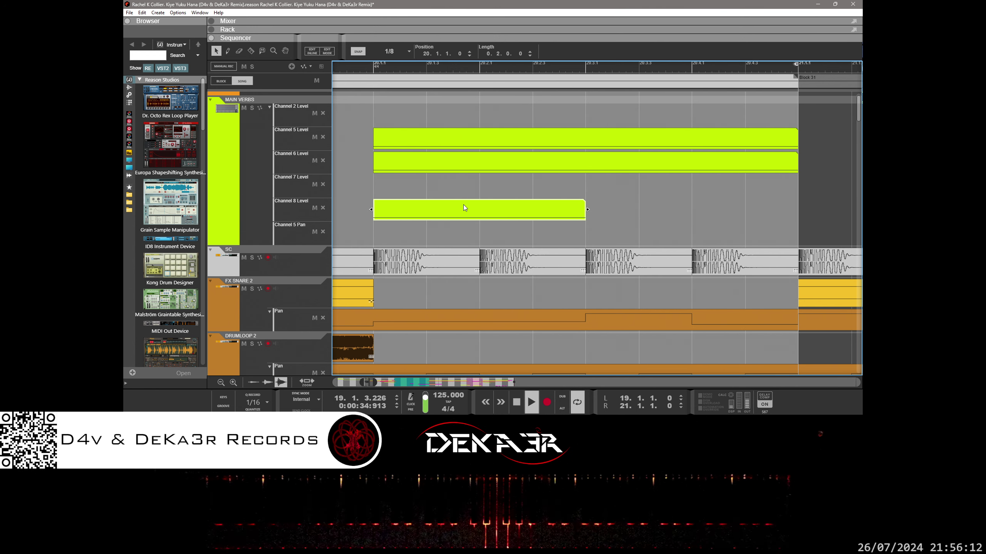
key(ctrl+z)
- Try the Channel 6 Level clip at lengths 0.1.2.0 and 0.0.2.0 and without it, and restore its one-bar length
click(680, 166)
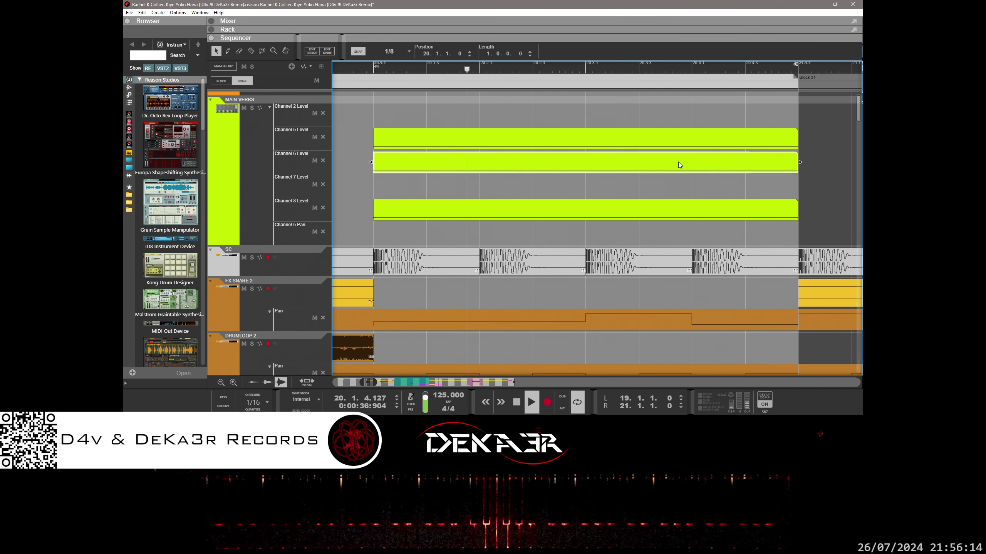
drag(799, 163, 505, 163)
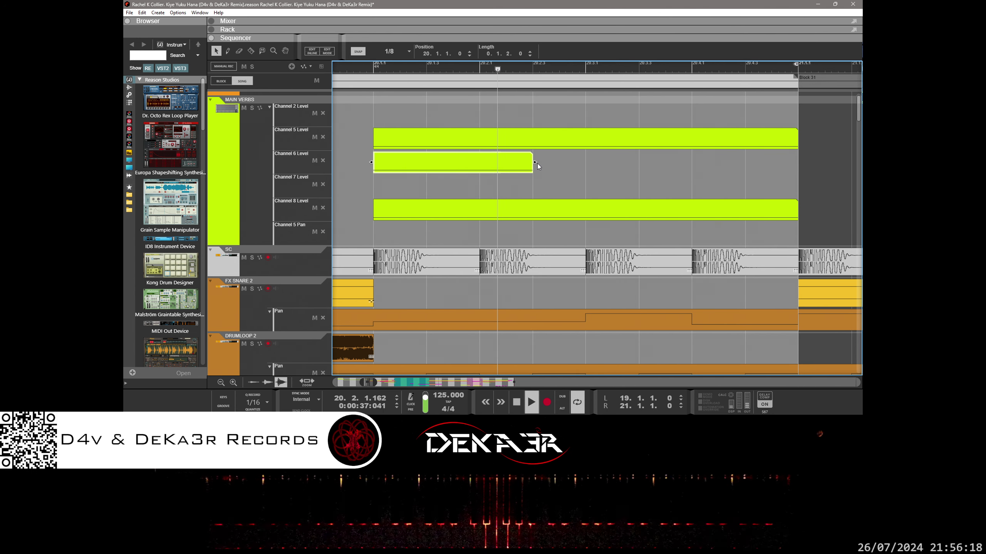
drag(535, 162, 419, 163)
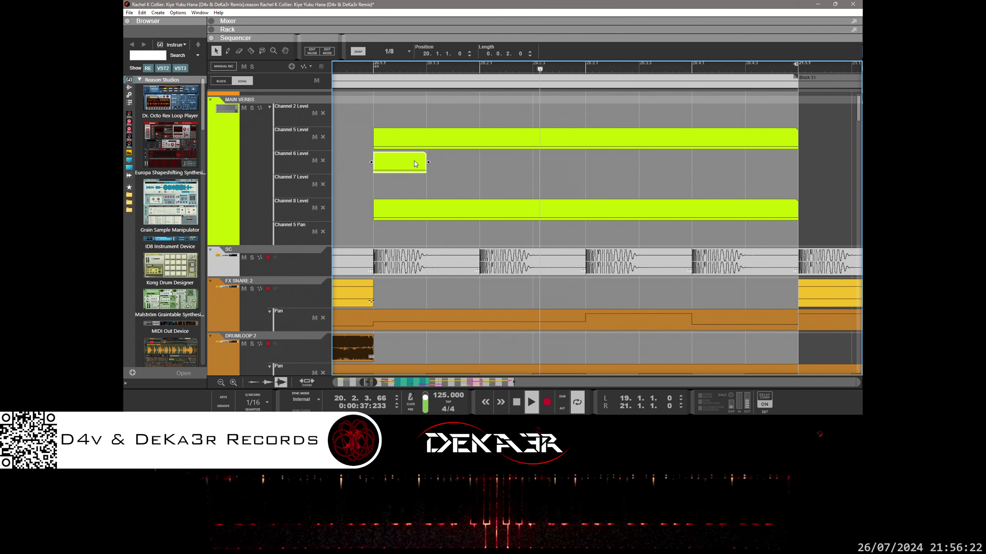
key(Delete)
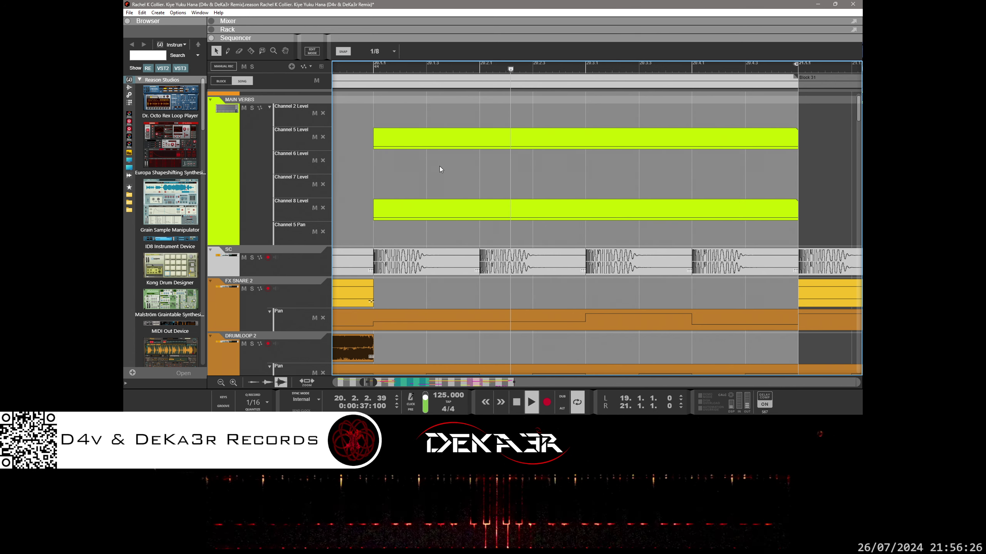
key(ctrl+z)
drag(428, 163, 769, 166)
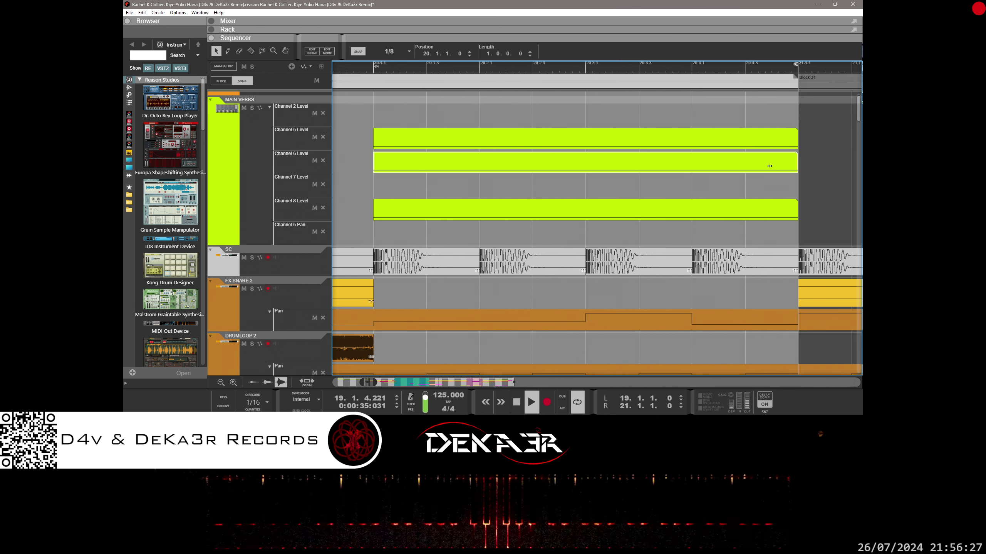
- Delete the MAIN VERBS Channel 5 Level clip at bar 20
click(690, 136)
key(Delete)
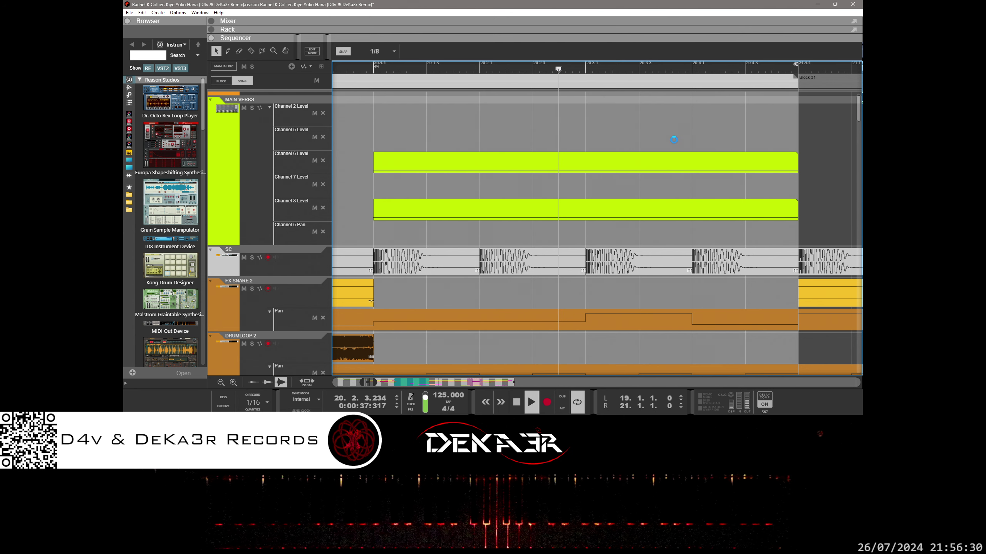
- Restore the deleted Channel 5 Level clip and reduce the Channel 8 Level clip to 0.0.2.0 clips at 20.1.3 and 20.2.3
key(ctrl+z)
click(464, 213)
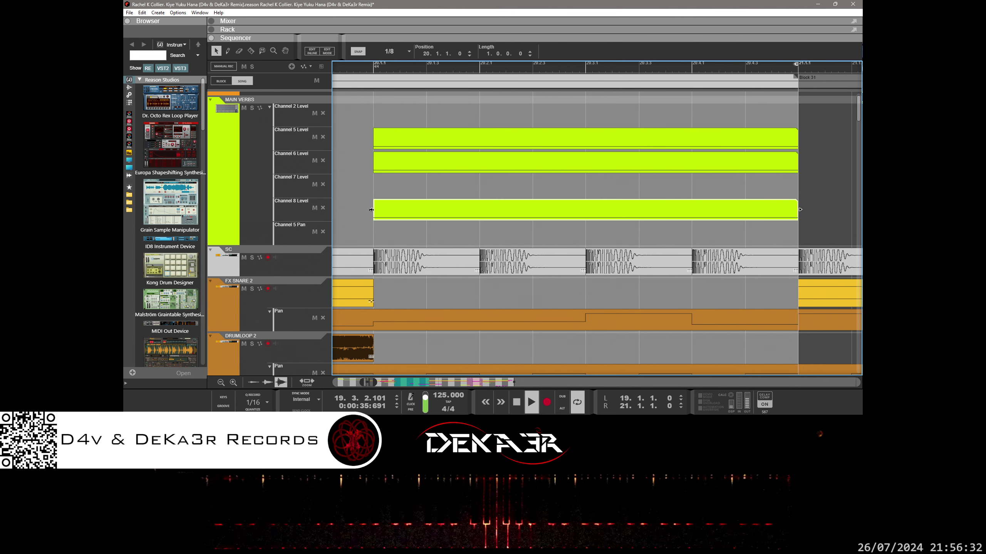
drag(371, 210, 431, 211)
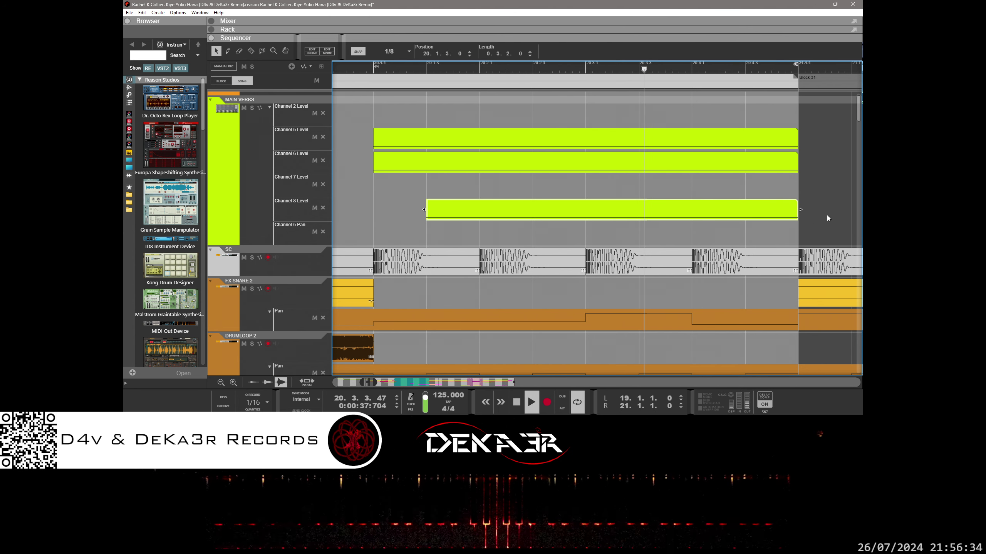
drag(800, 210, 570, 213)
click(469, 213)
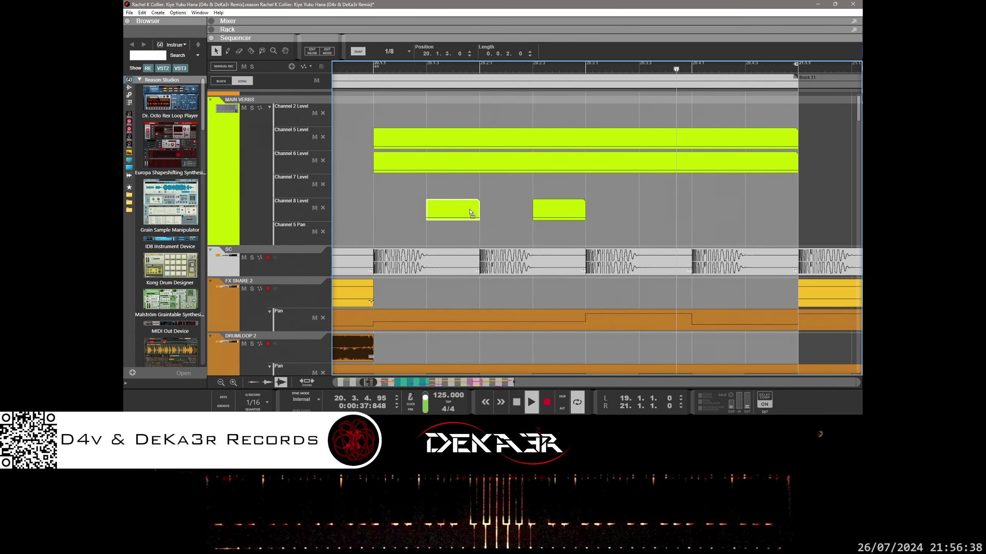
- Set the snap value to 1/16 and move the two Channel 8 Level clips one sixteenth earlier, to 20.1.2 and 20.2.2
click(394, 52)
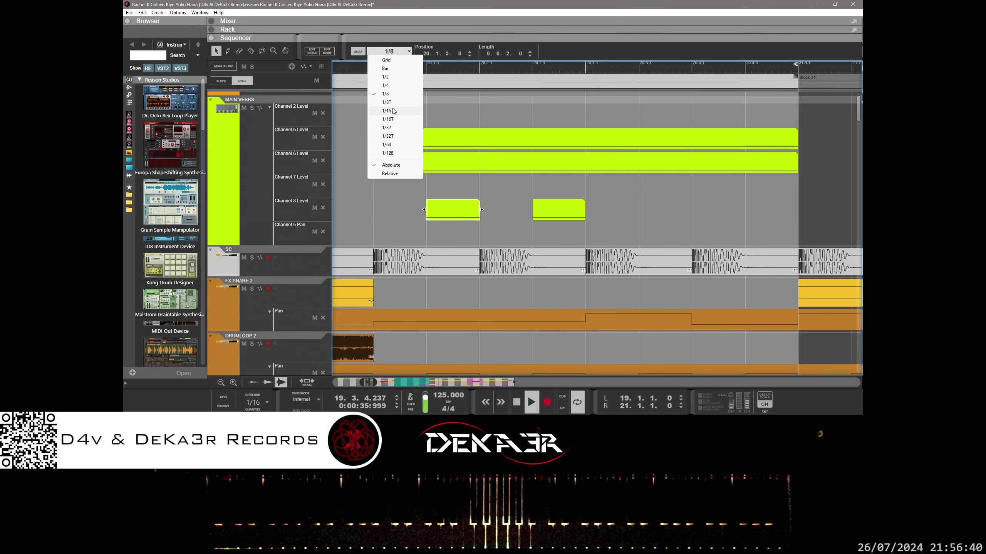
click(388, 85)
click(393, 52)
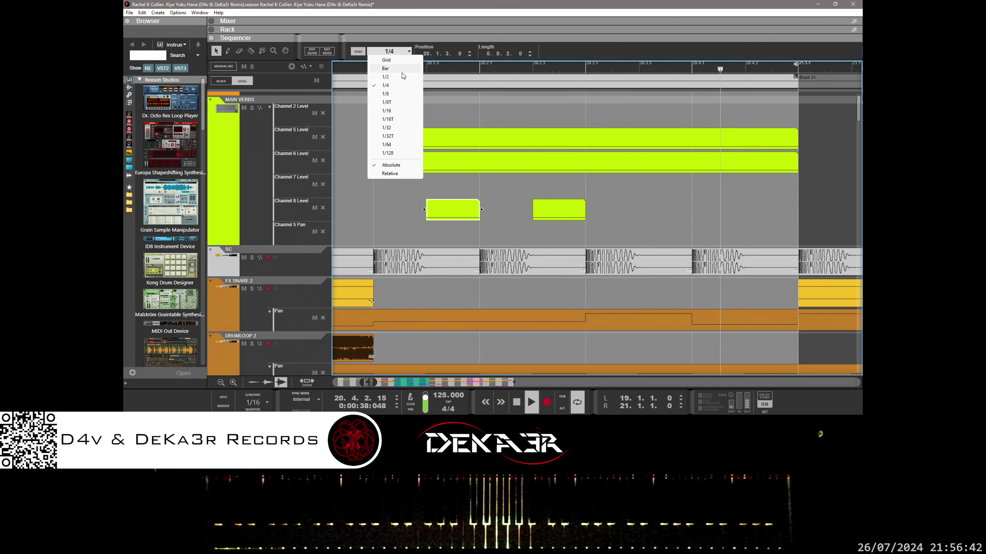
click(403, 117)
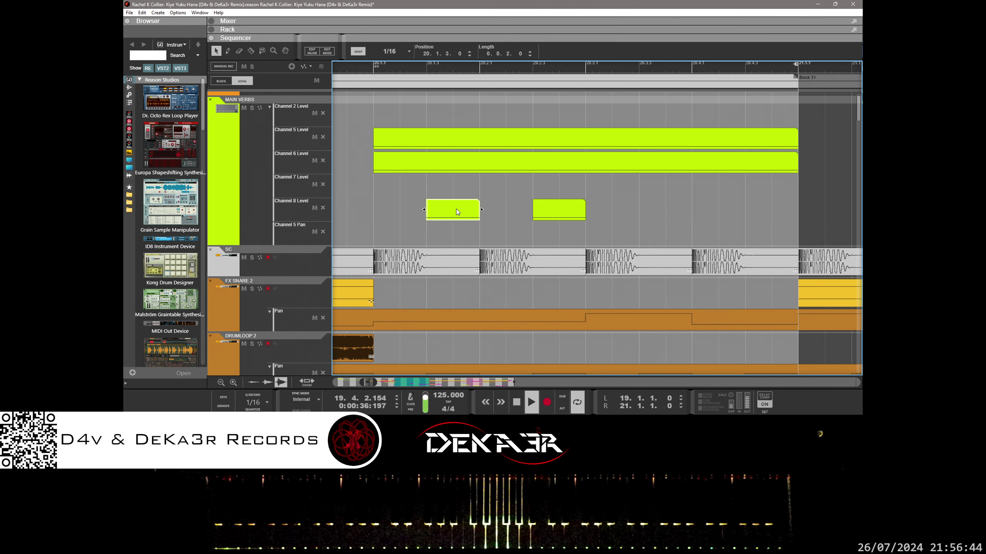
drag(456, 209, 430, 209)
drag(570, 220, 526, 219)
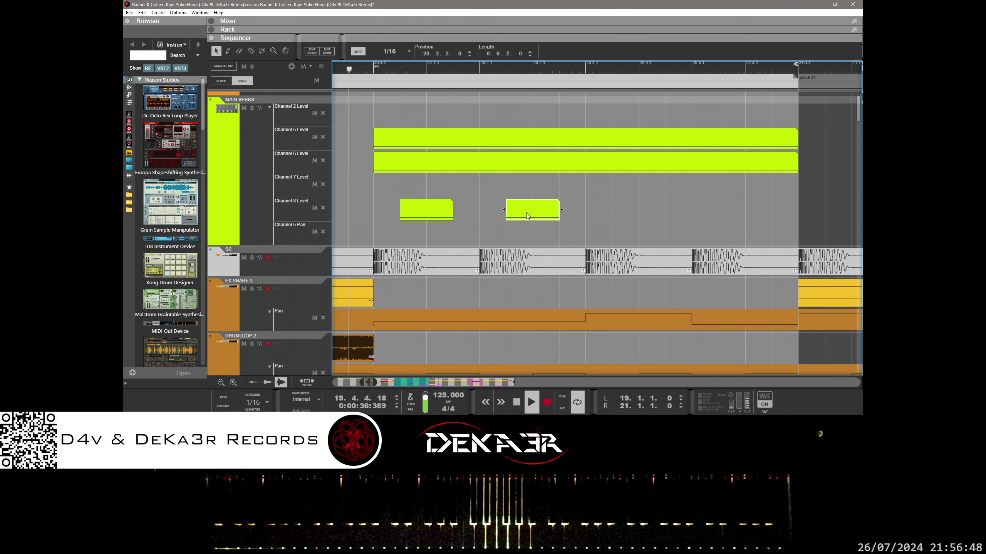
- Try a pattern of six Channel 8 Level clips, each 0.0.1.0 long, spaced an eighth apart from the start of bar 20
click(452, 210)
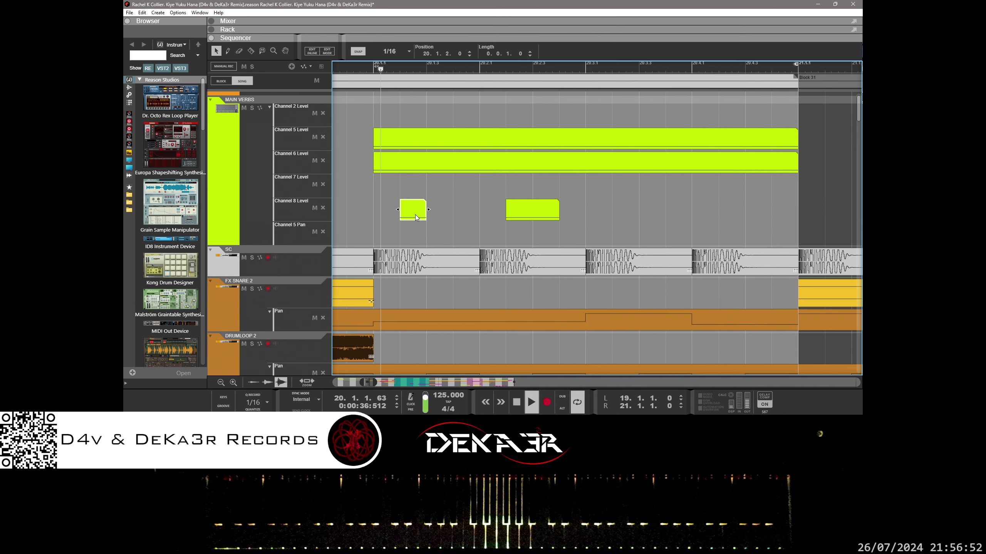
drag(415, 218, 469, 218)
click(525, 212)
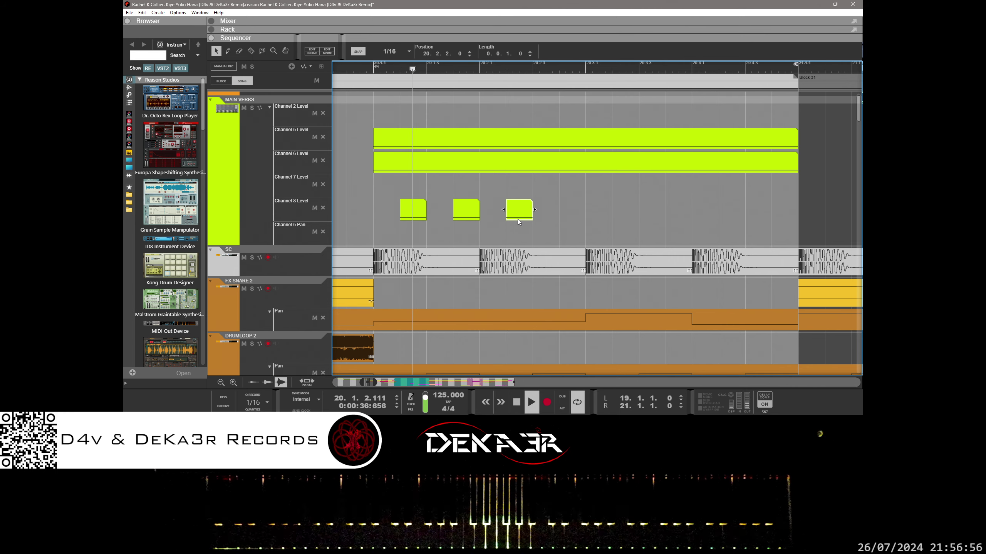
drag(404, 214, 439, 217)
drag(526, 215, 551, 216)
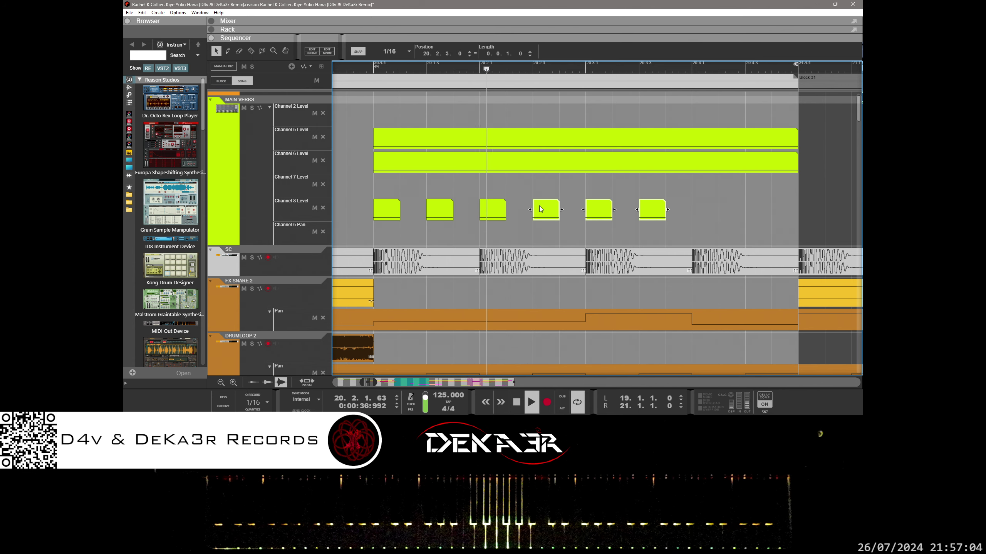
- Try six adjoining 0.0.2.0 Channel 8 Level clips from 20.1.2, then delete the second and shorten the first to 0.0.1.0
drag(672, 175, 438, 211)
click(469, 210)
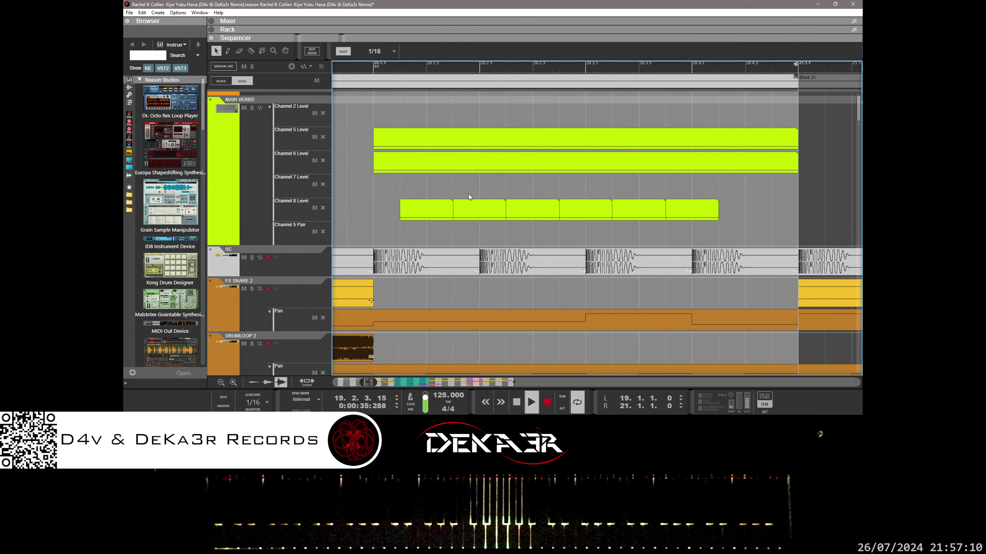
key(Delete)
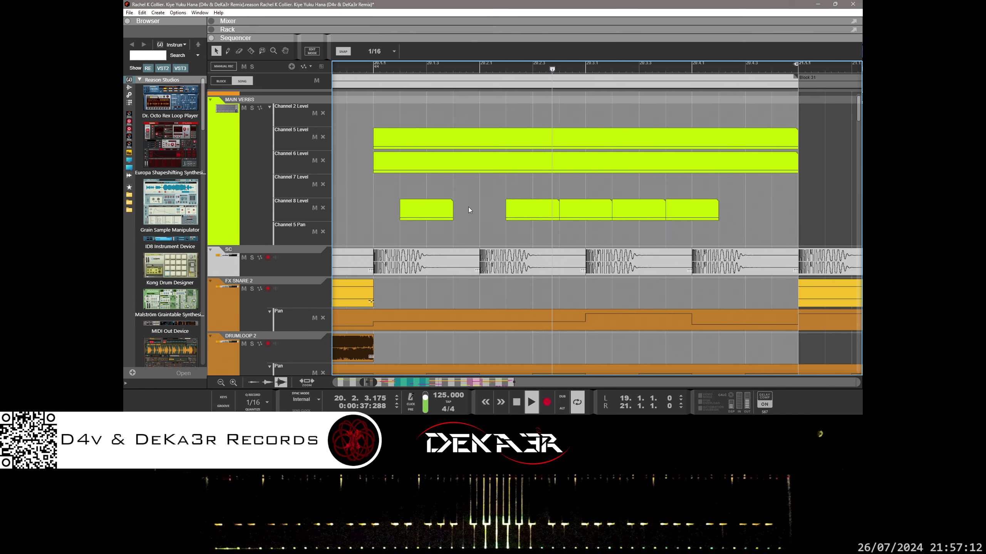
click(454, 210)
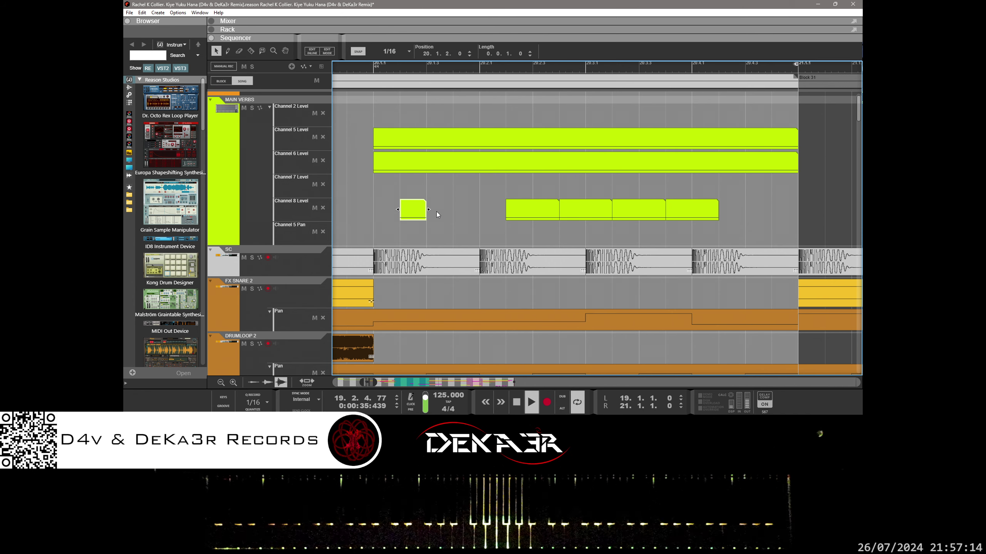
click(436, 211)
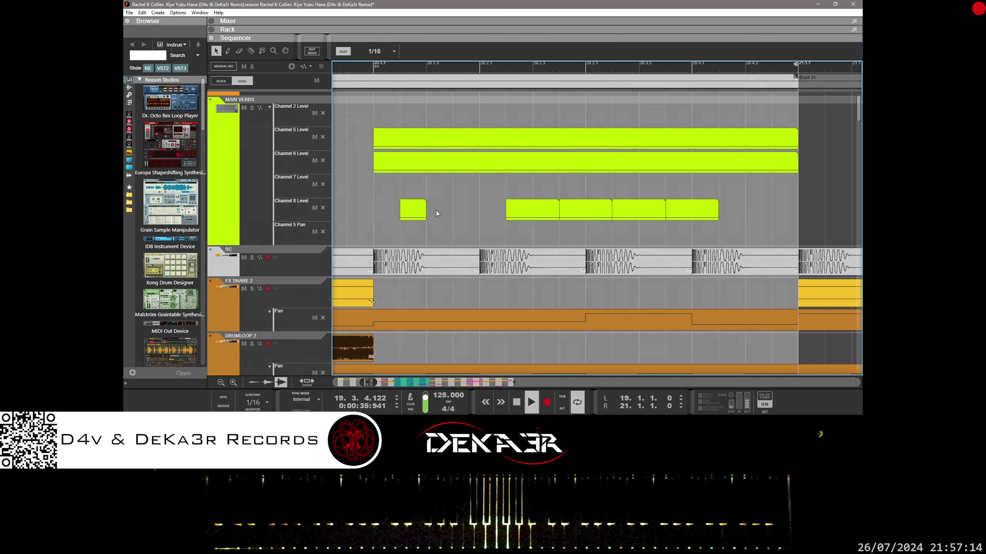
- Delete the Channel 8 Level clip at 20.2.2 and place the following one, shortened to 0.0.1.0, at 20.2.1
click(513, 212)
key(Delete)
drag(576, 211, 480, 211)
click(494, 213)
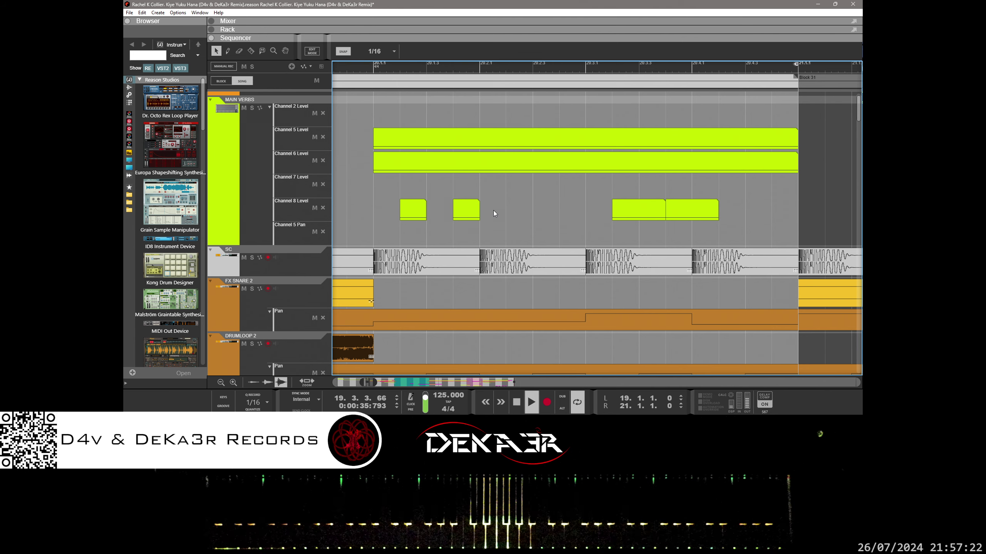
drag(470, 209, 488, 212)
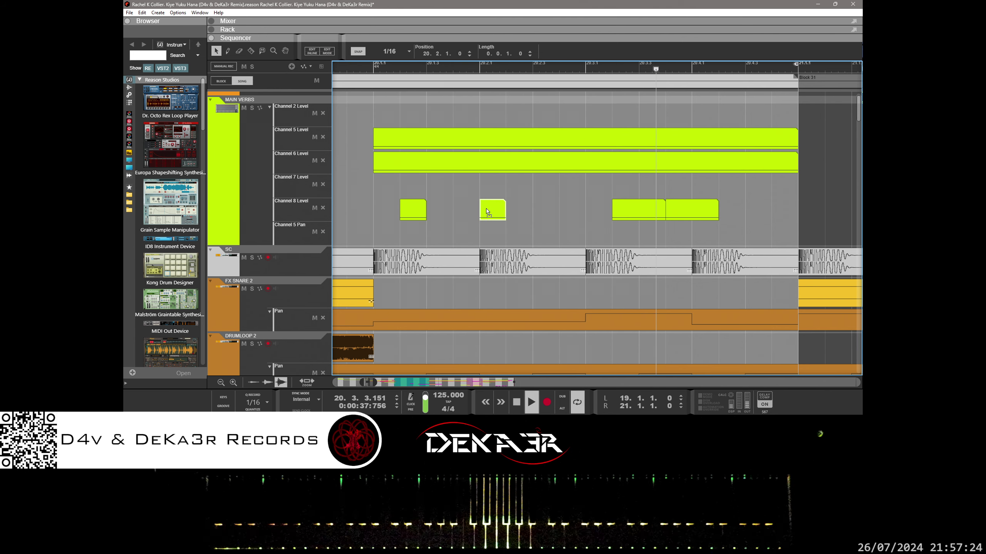
- Rearrange the Channel 8 Level clips into three 0.0.2.0 clips at 20.1.3, 20.2.3 and 20.3.3, deleting the one at 20.3.2
drag(414, 211, 562, 213)
click(491, 212)
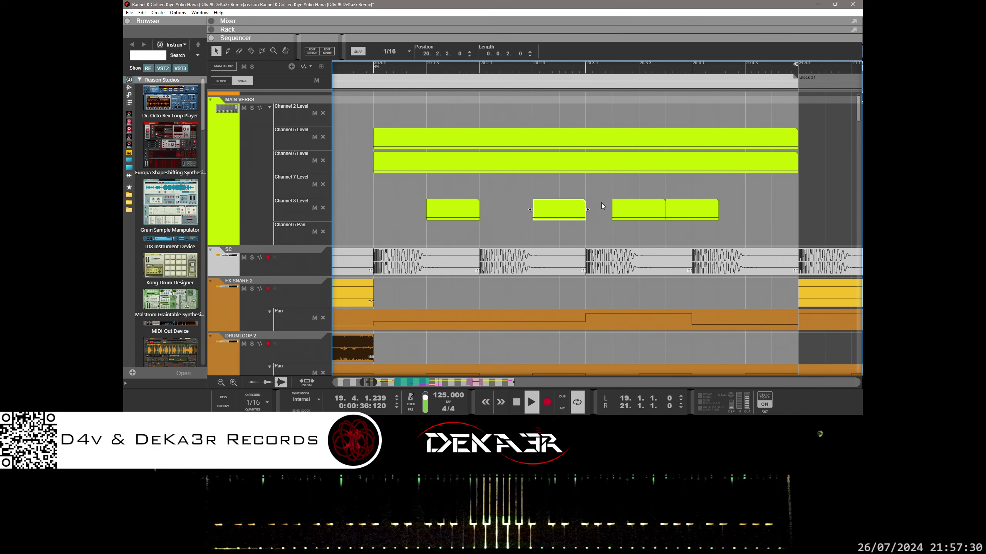
click(638, 208)
key(Delete)
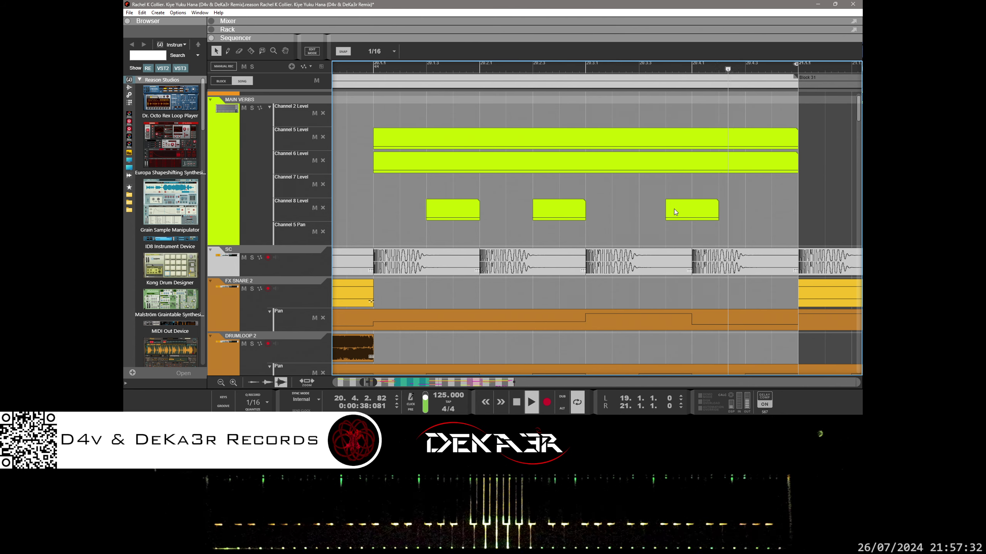
mouse_move(674, 212)
mouse_down()
mouse_move(589, 216)
mouse_move(662, 216)
mouse_up()
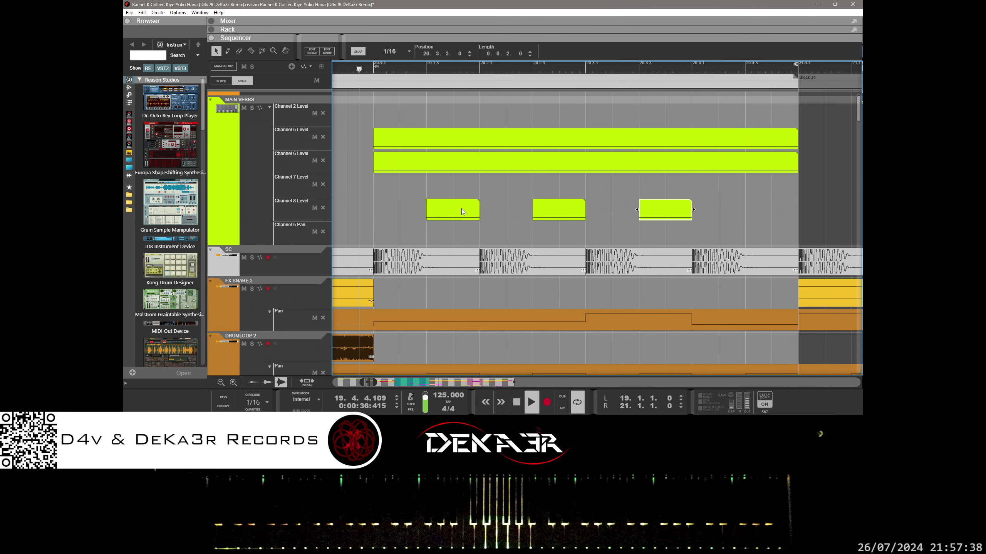
- Extend the first Channel 8 Level clip across all of bar 20, delete the remaining short clips, and save the song
drag(461, 212, 783, 213)
click(672, 213)
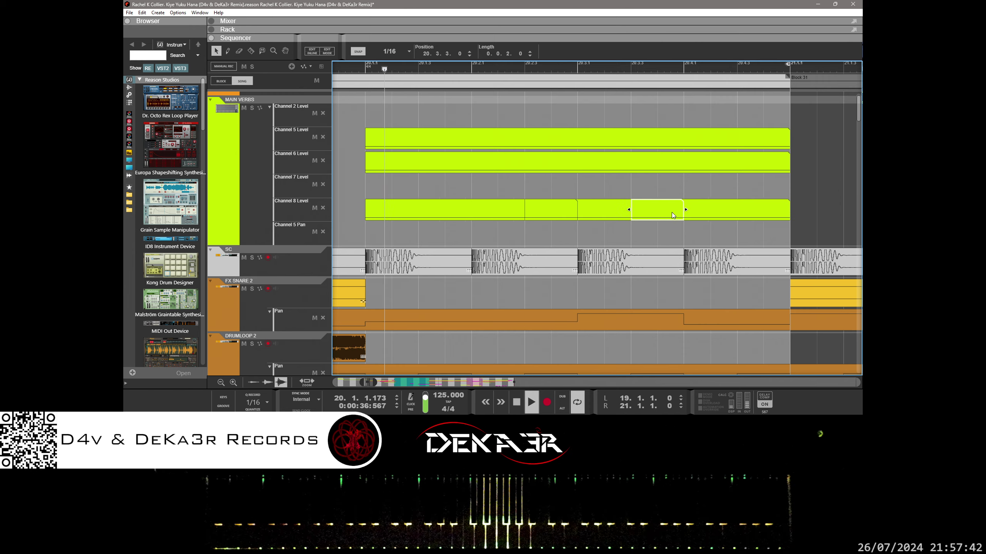
key(Delete)
click(563, 213)
key(Delete)
key(ctrl+s)
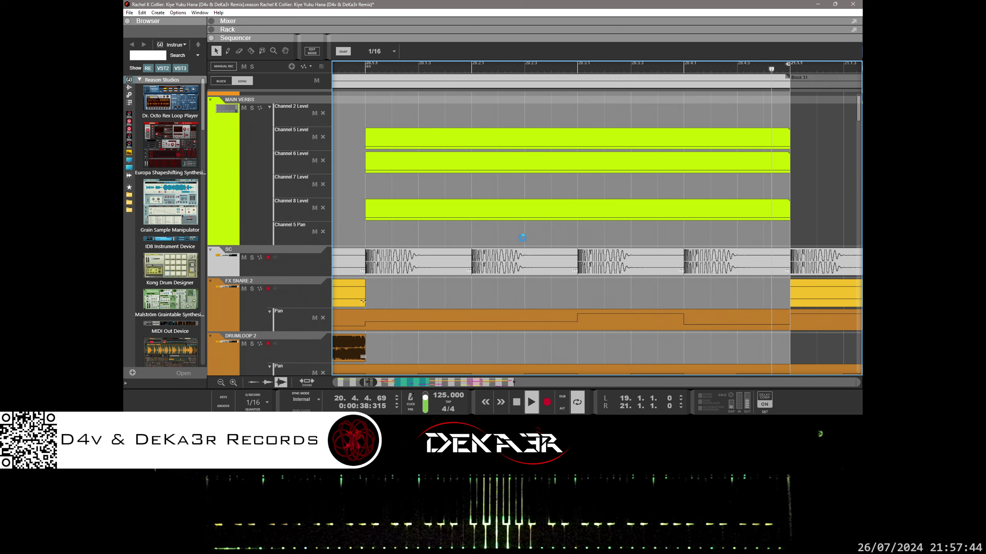
- Check the FX - GENERAL 7 Bounced track in the loop by soloing it briefly and releasing the solo
scroll(503, 238, down, 3)
scroll(503, 238, down, 5)
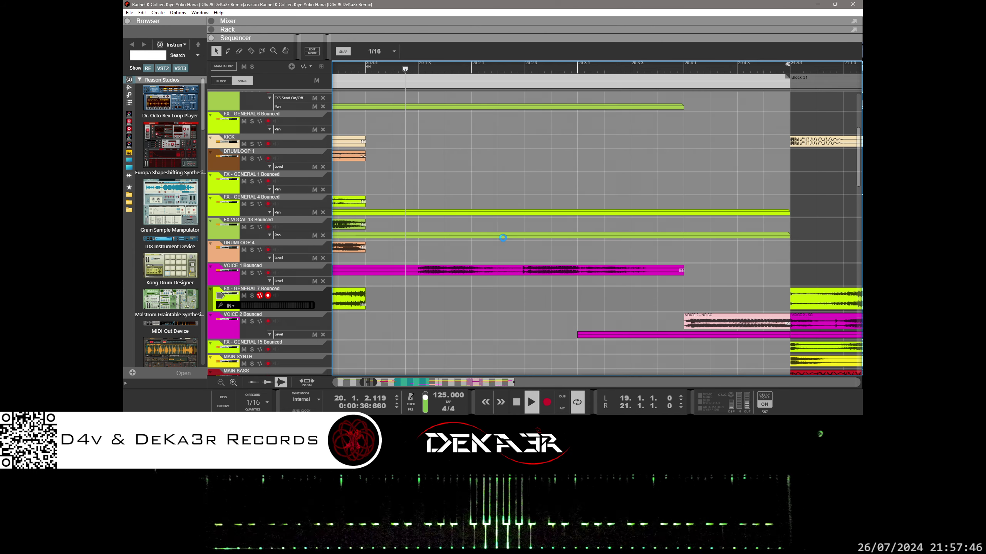
scroll(503, 238, up, 2)
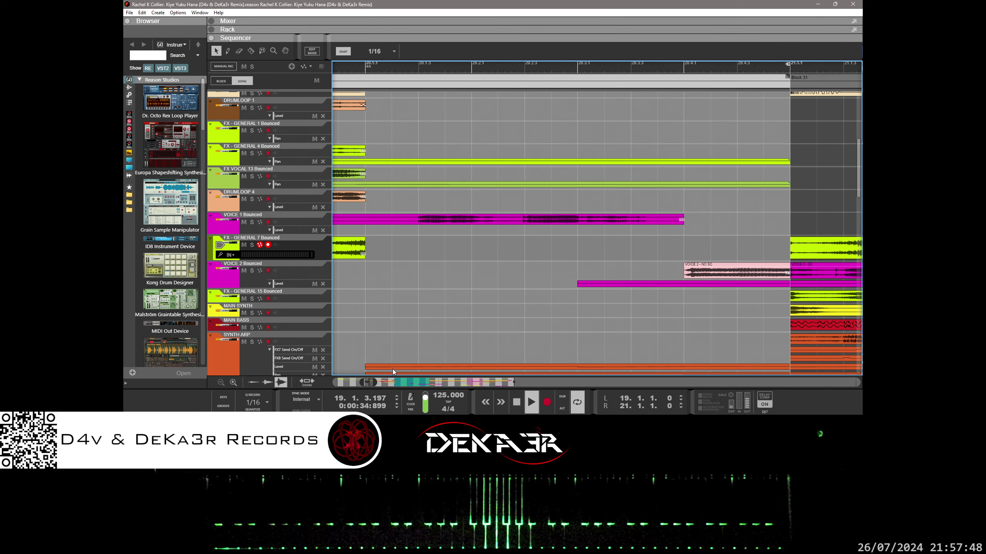
drag(379, 382, 363, 382)
click(252, 245)
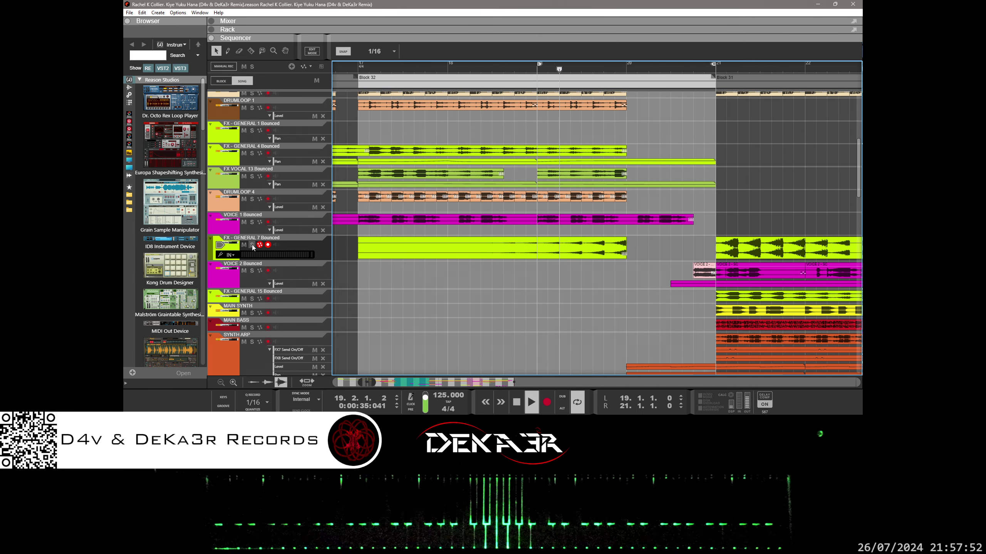
click(252, 245)
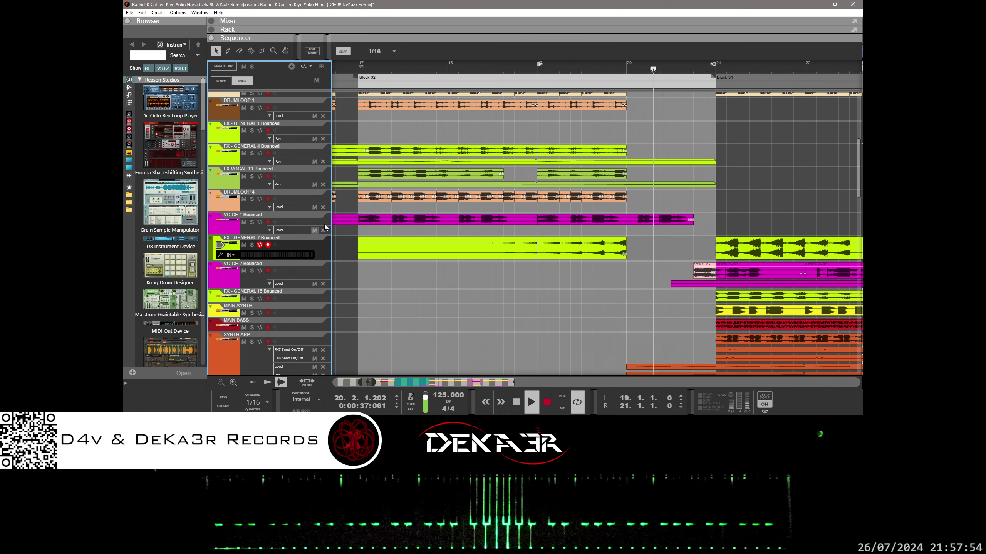
- Try adding a Pan automation lane to FX - GENERAL 7 Bounced from its mixer channel
drag(523, 34, 528, 112)
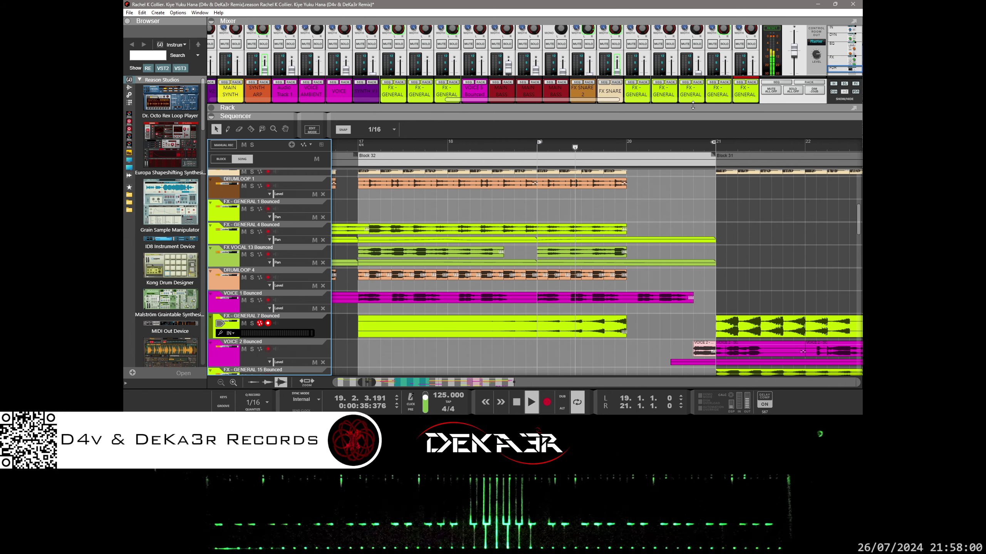
drag(699, 106, 683, 162)
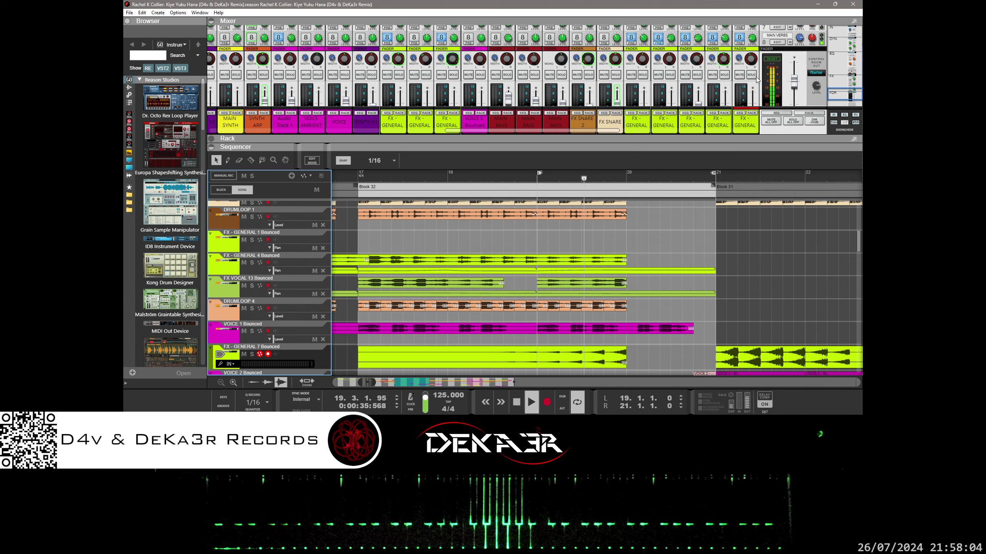
right_click(752, 63)
click(770, 66)
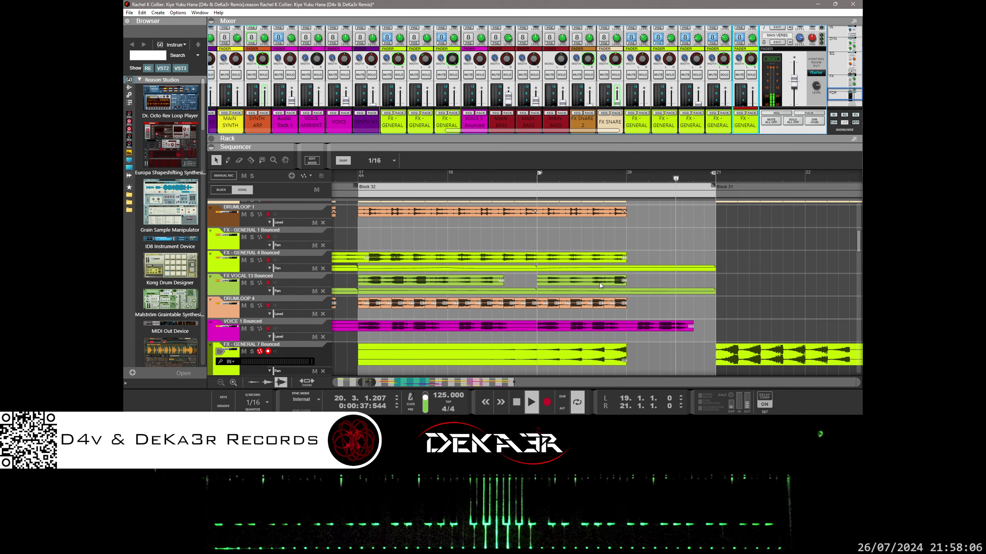
scroll(600, 281, down, 2)
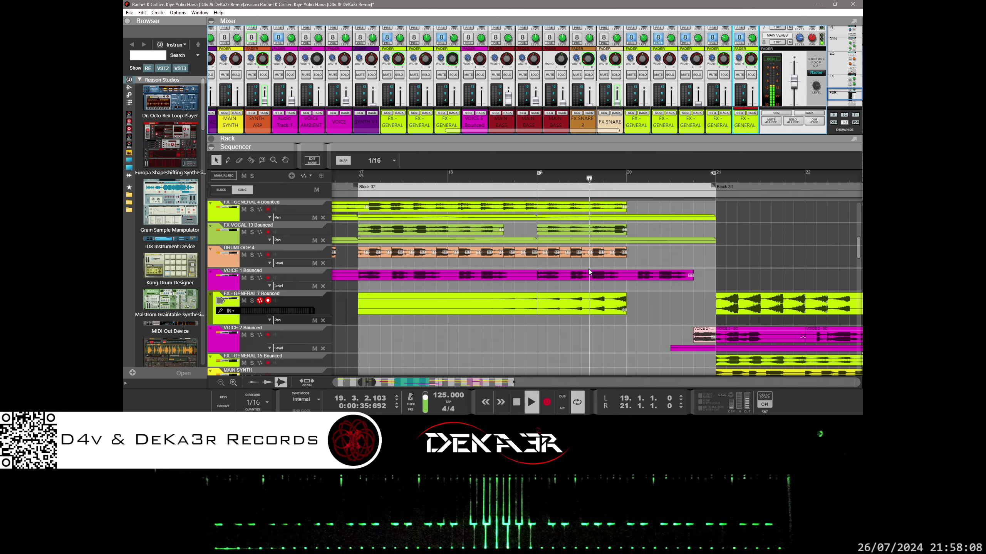
scroll(588, 268, up, 2)
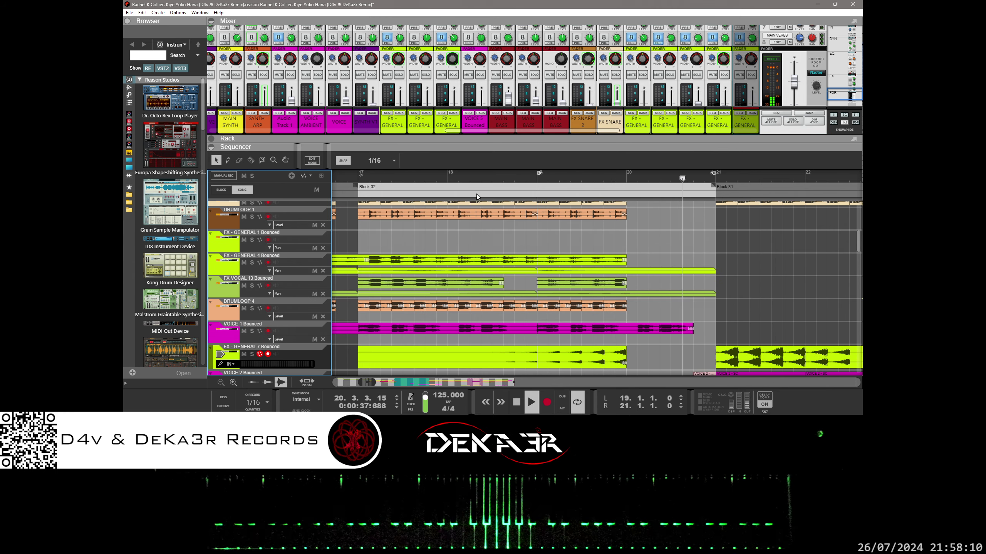
- Add Pan automation to FX - GENERAL 7 Bounced from its rack device and draw a 3.0.0.0 clip starting at 17.1.1.0
drag(567, 135, 574, 3)
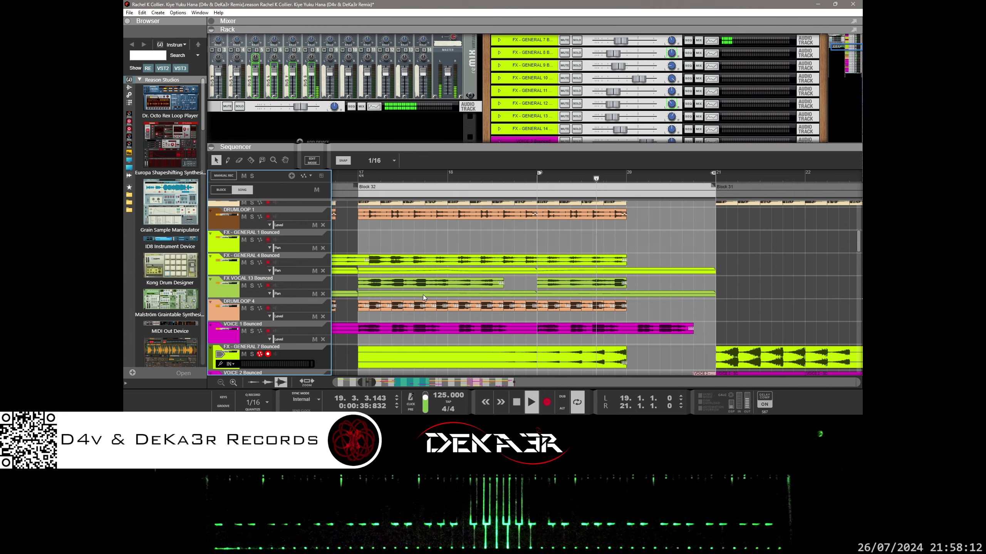
scroll(322, 353, down, 2)
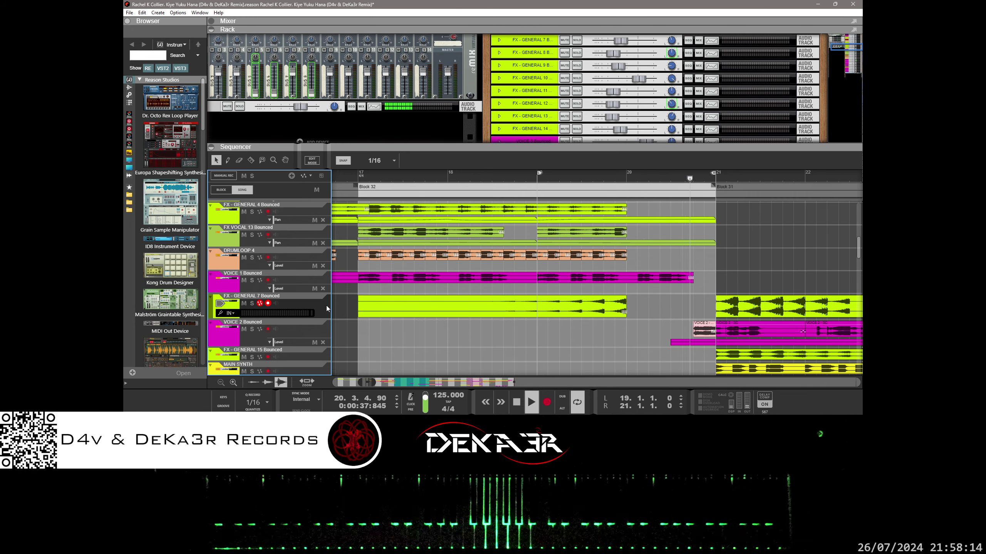
right_click(670, 41)
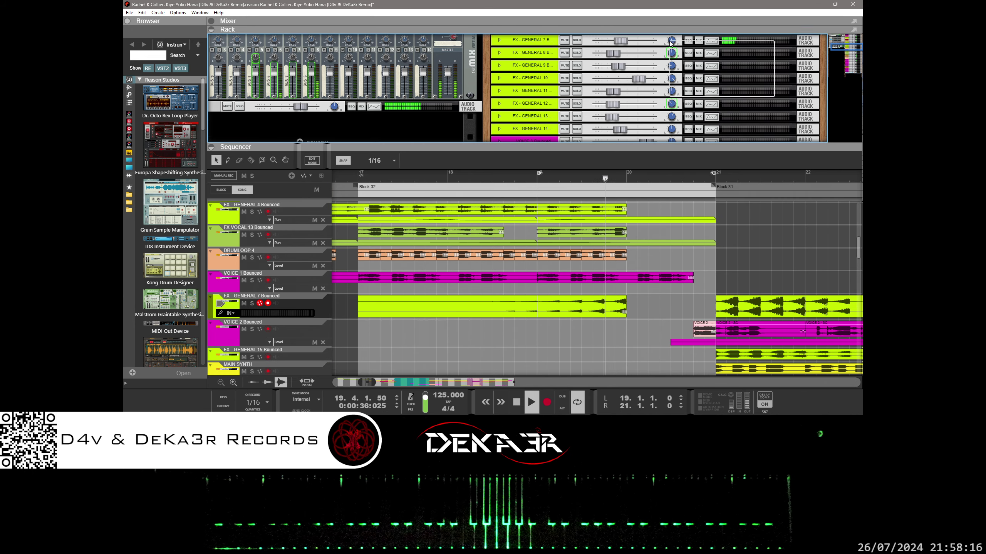
drag(671, 43, 671, 43)
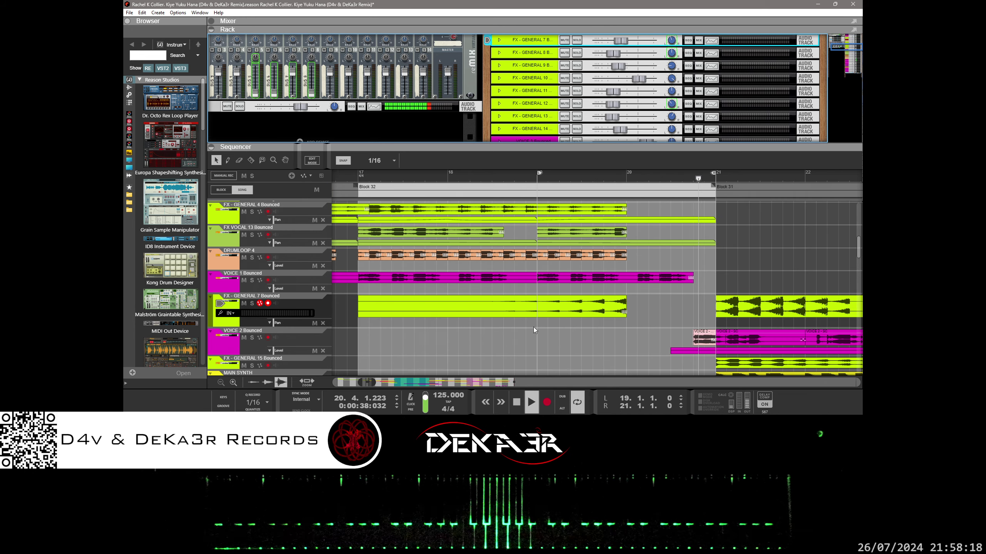
drag(357, 323, 626, 323)
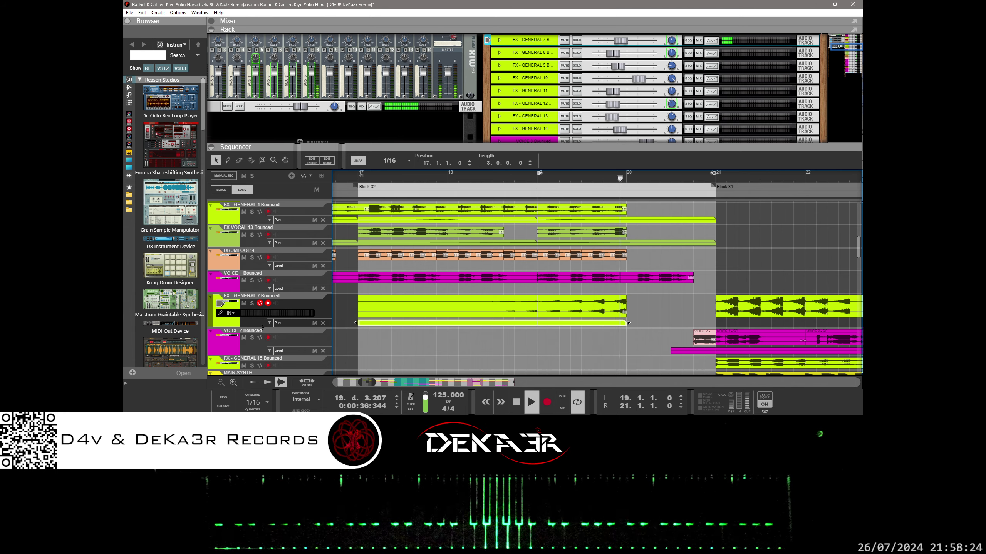
- Enlarge the FX - GENERAL 7 Bounced track and its Pan lane, and expand the sequencer area over the rack
click(266, 348)
drag(267, 349, 266, 411)
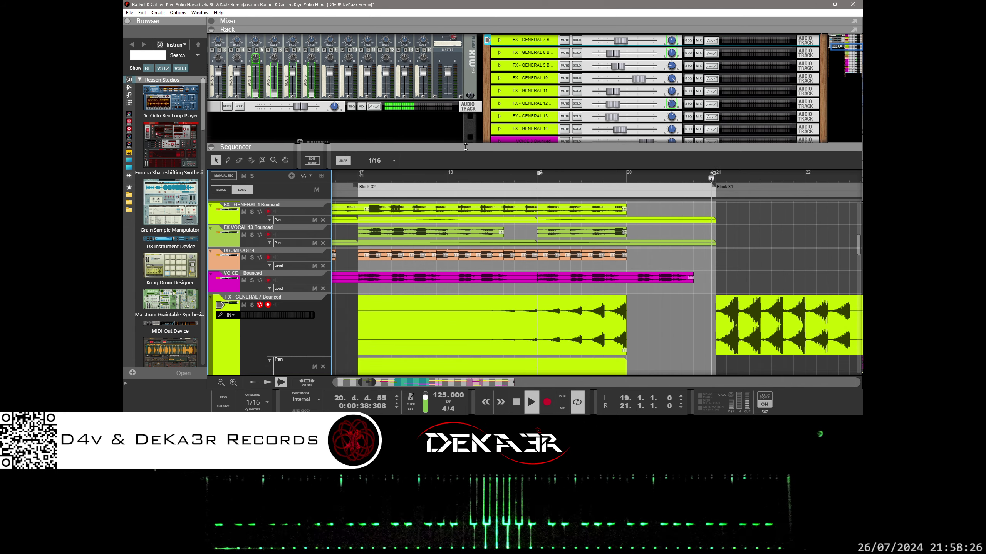
drag(516, 144, 517, 9)
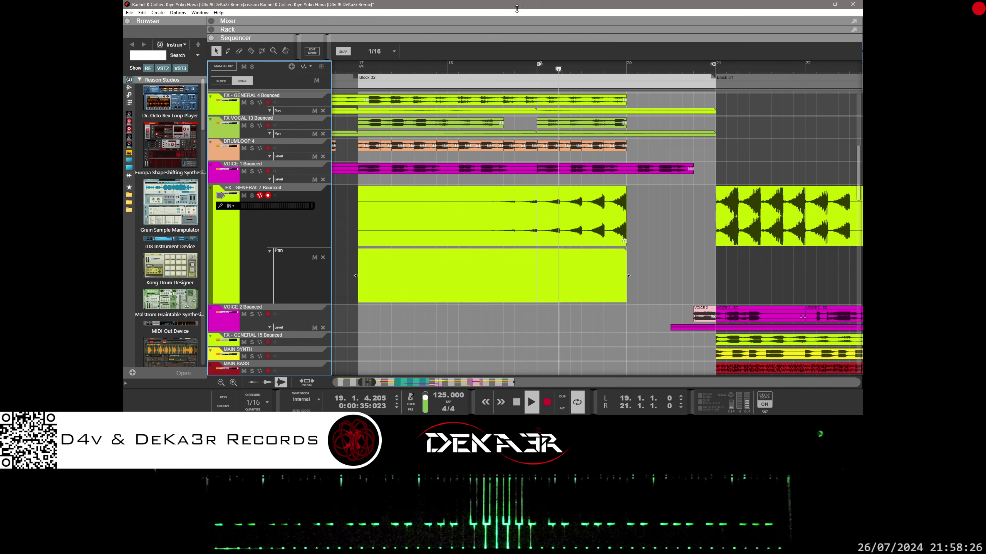
- Ramp the FX - GENERAL 7 Pan clip from 100 at 17.1.1.0 down to -100 at 20.1.1.0
double_click(564, 284)
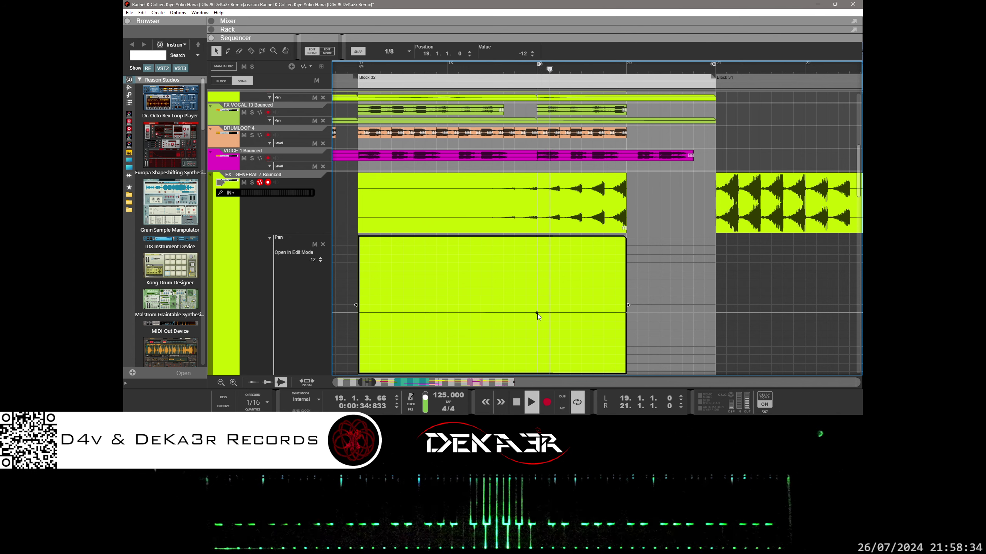
click(627, 312)
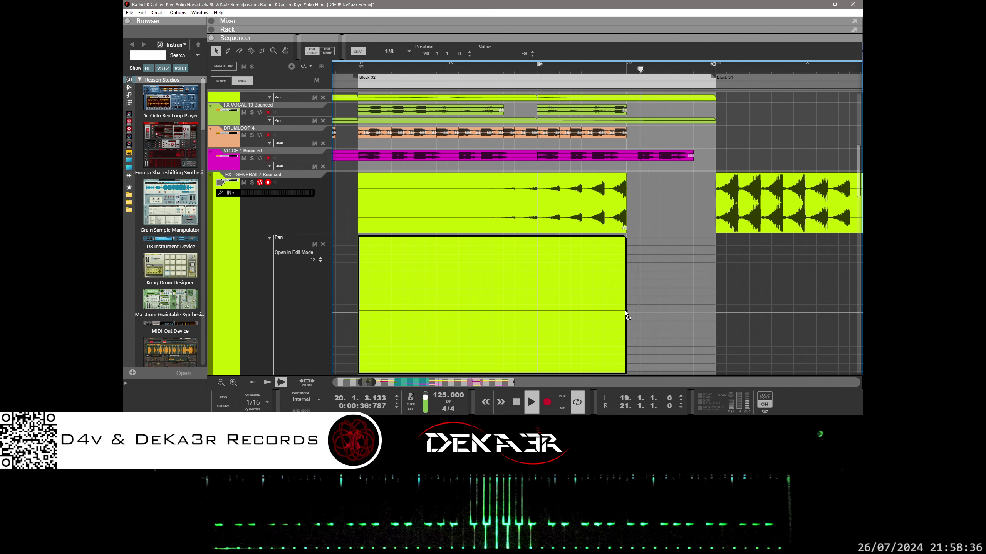
drag(626, 312, 625, 341)
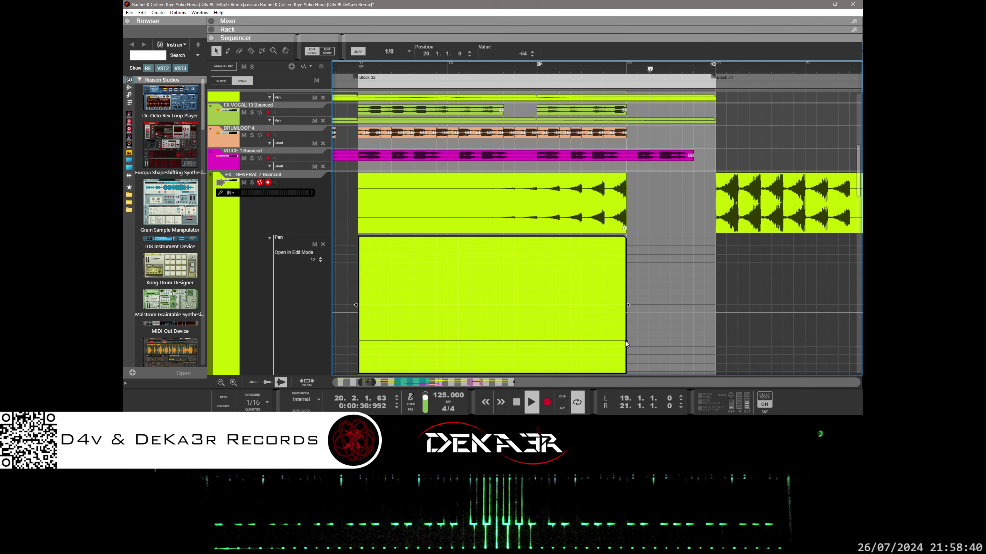
drag(626, 340, 624, 374)
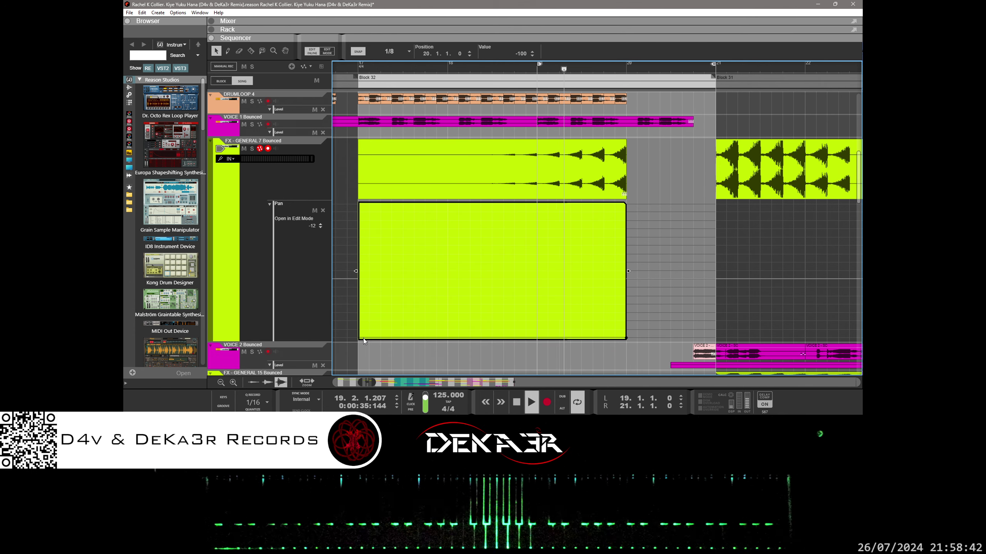
drag(365, 341, 360, 202)
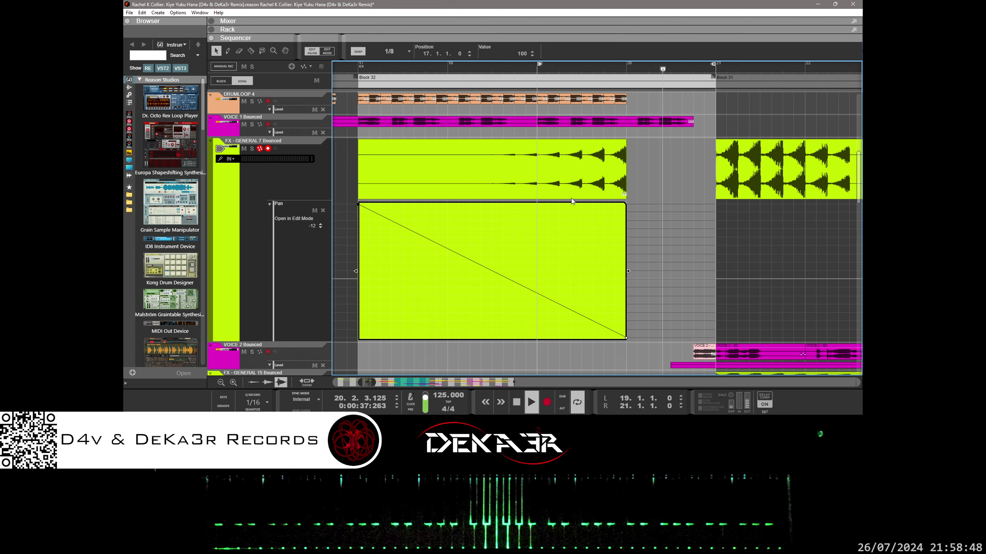
- Solo FX - GENERAL 7, bend its pan ramp into a curve that falls steeply toward bar 20, and release the solo
click(252, 149)
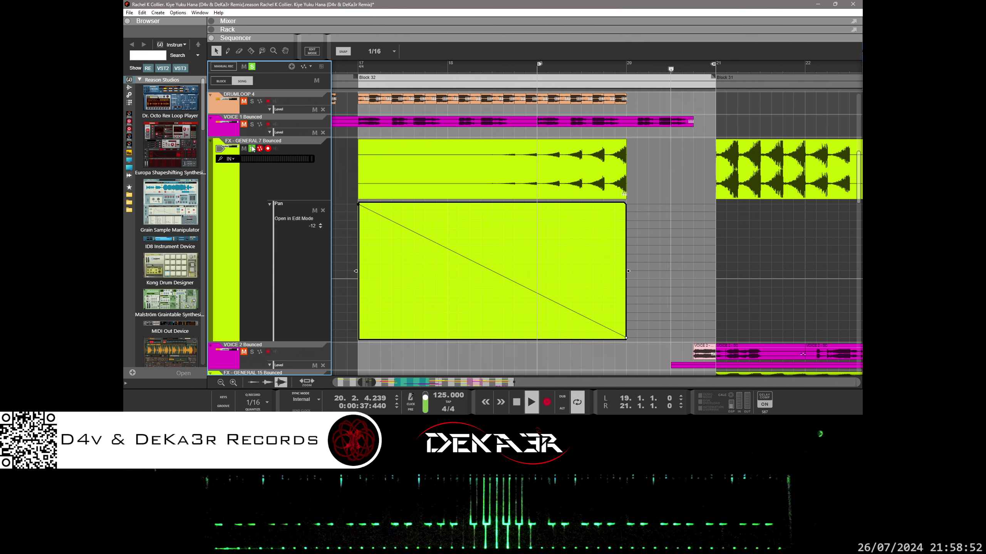
drag(559, 304, 563, 282)
scroll(565, 281, down, 2)
scroll(598, 257, up, 2)
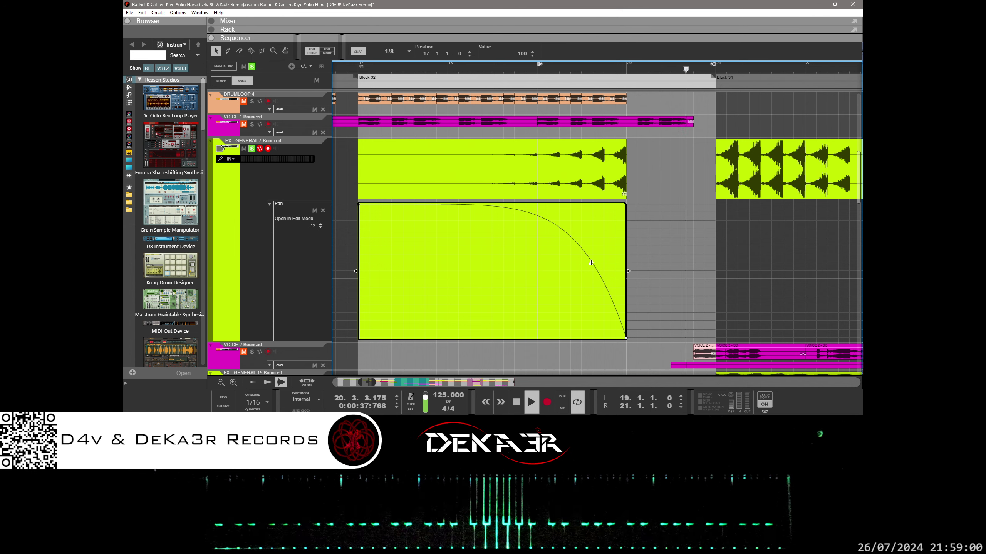
click(252, 149)
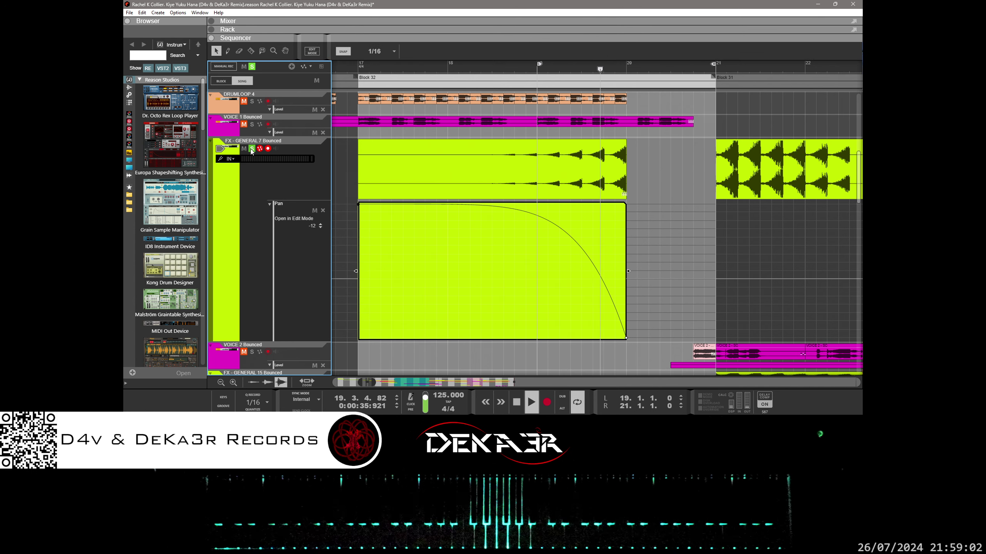
click(352, 172)
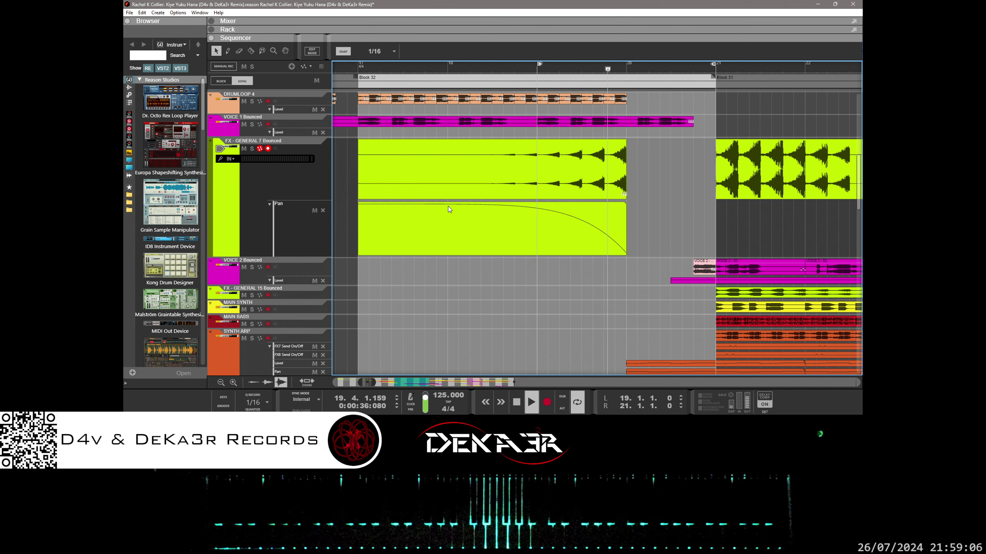
right_click(449, 217)
click(470, 400)
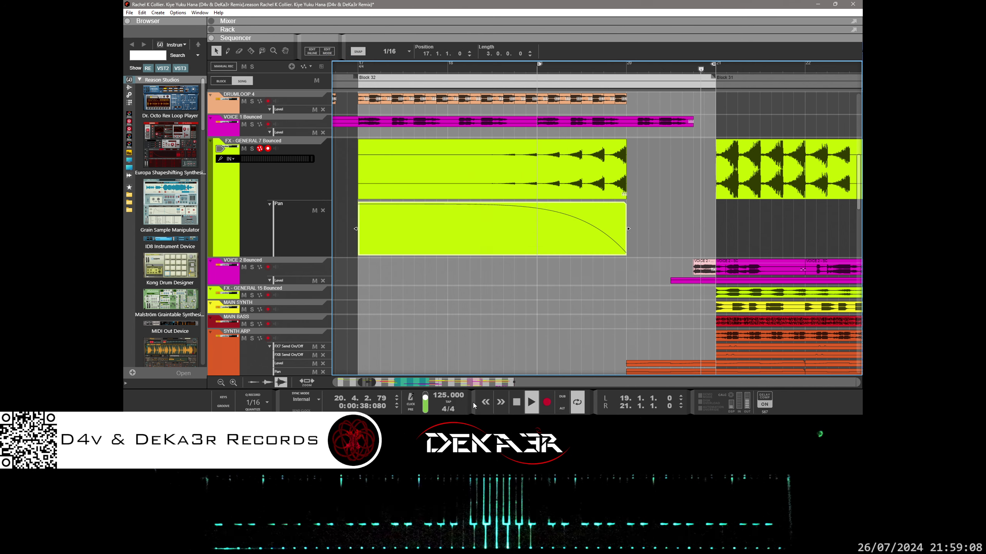
key(ctrl+z)
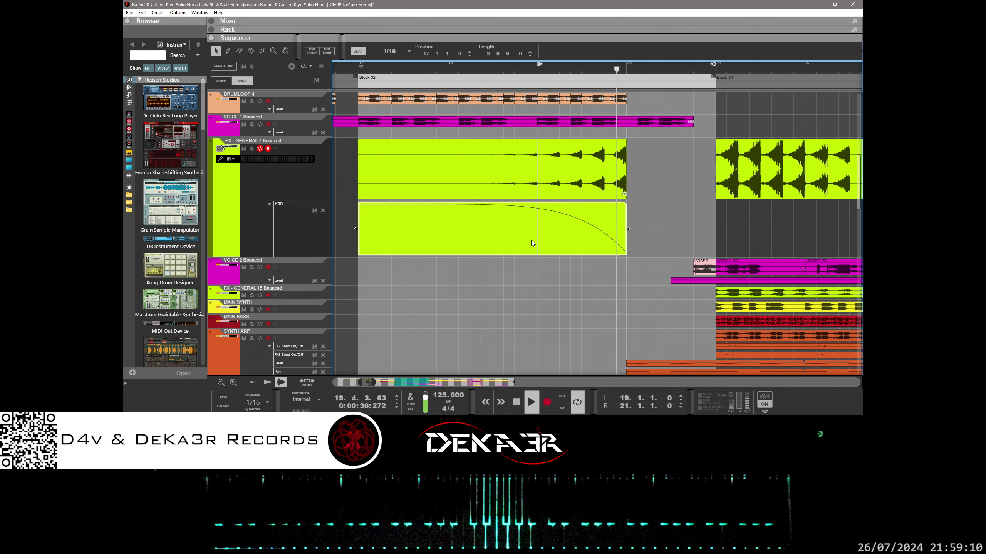
- Reverse the FX - GENERAL 7 pan curve to rise from -100 at 17.1.1.0 to 100 at 20.1.1.0
double_click(585, 238)
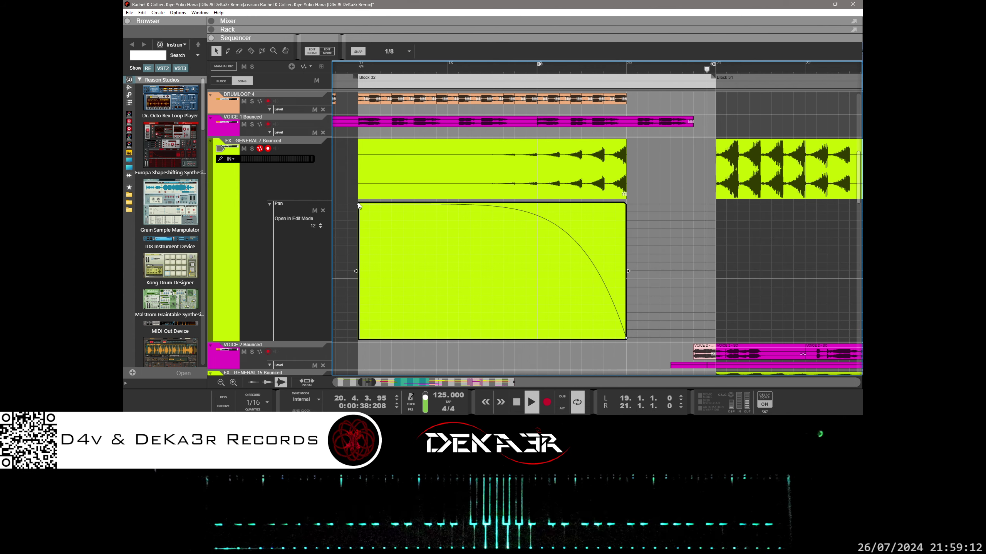
drag(358, 204, 358, 341)
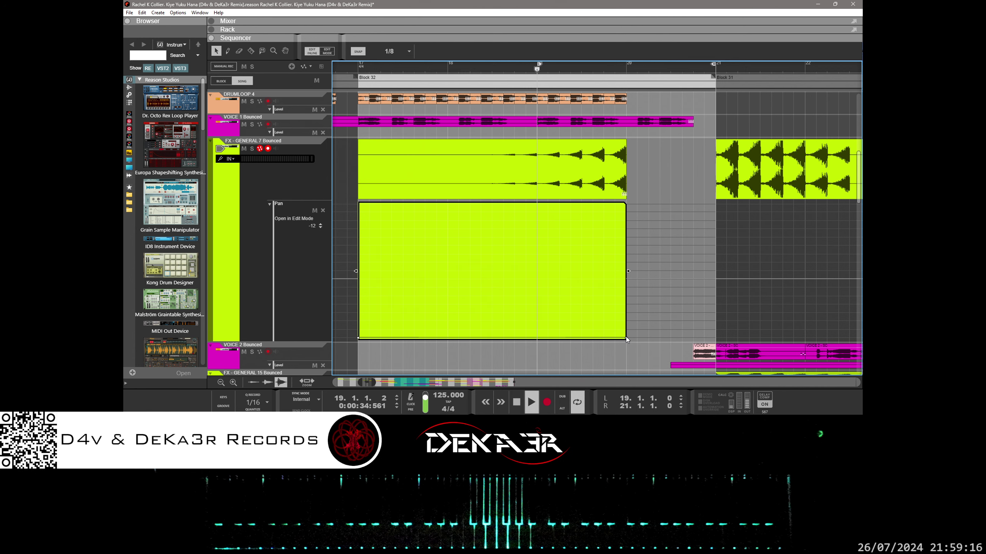
drag(626, 339, 627, 203)
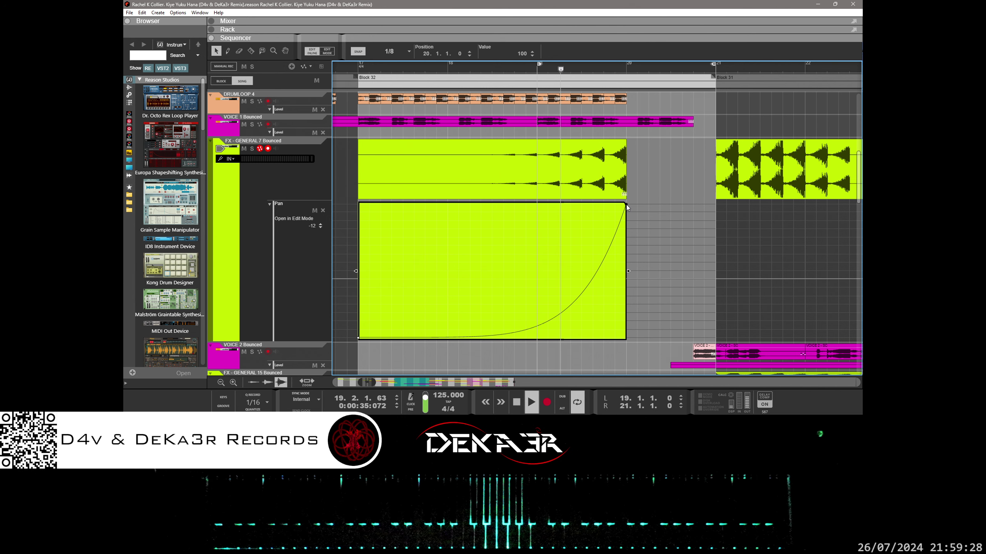
- Try the pan curve falling from 100 to -100 and return it to rising from -100 to 100
drag(625, 204, 628, 350)
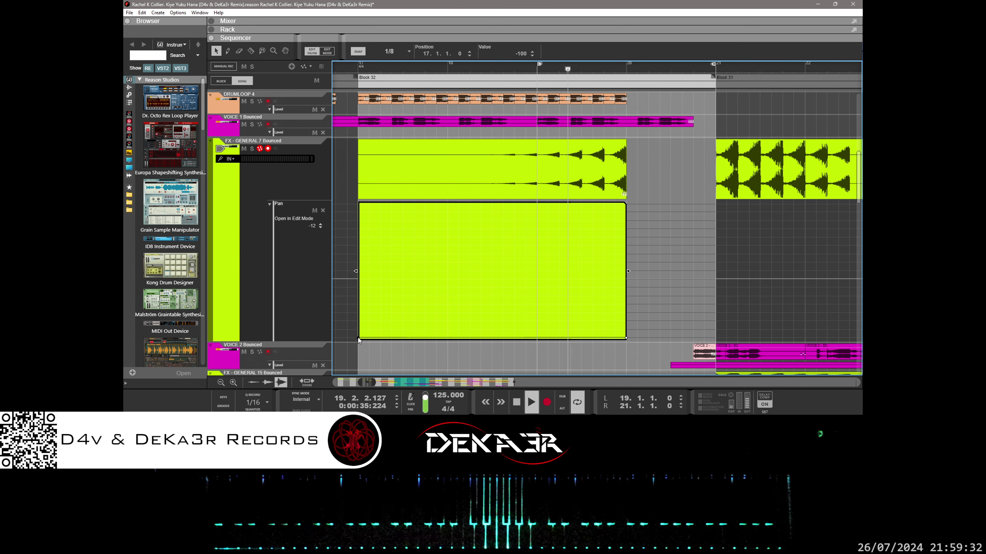
drag(358, 338, 352, 198)
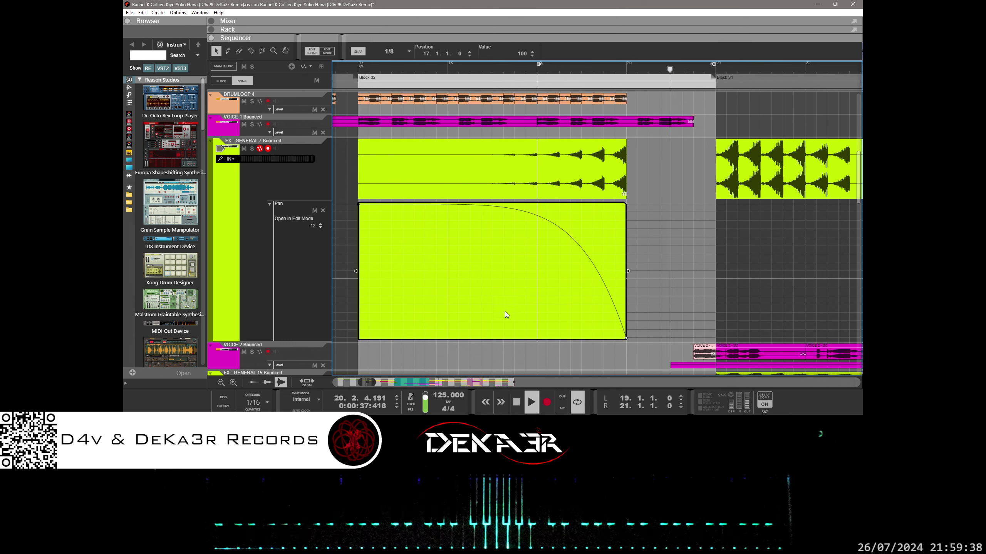
click(626, 337)
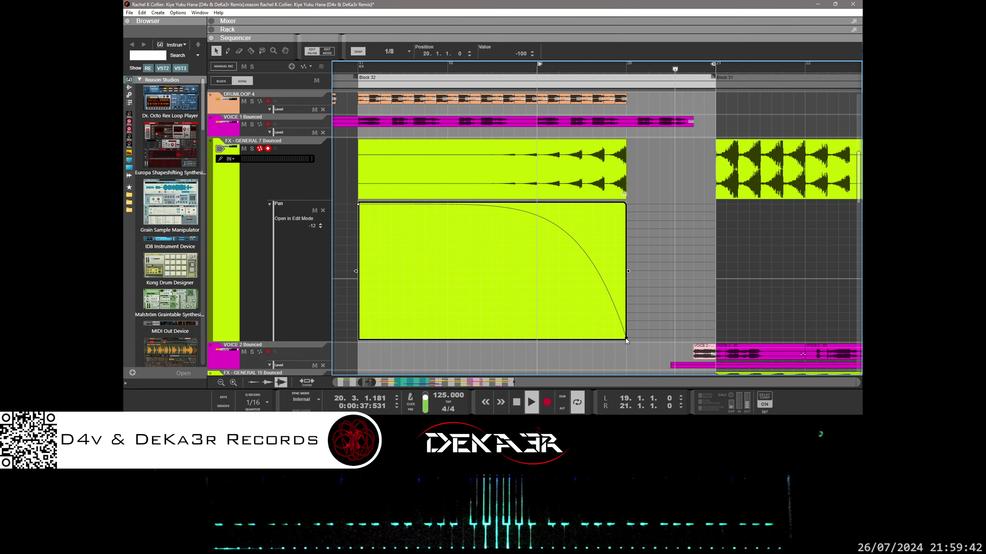
drag(626, 338, 605, 193)
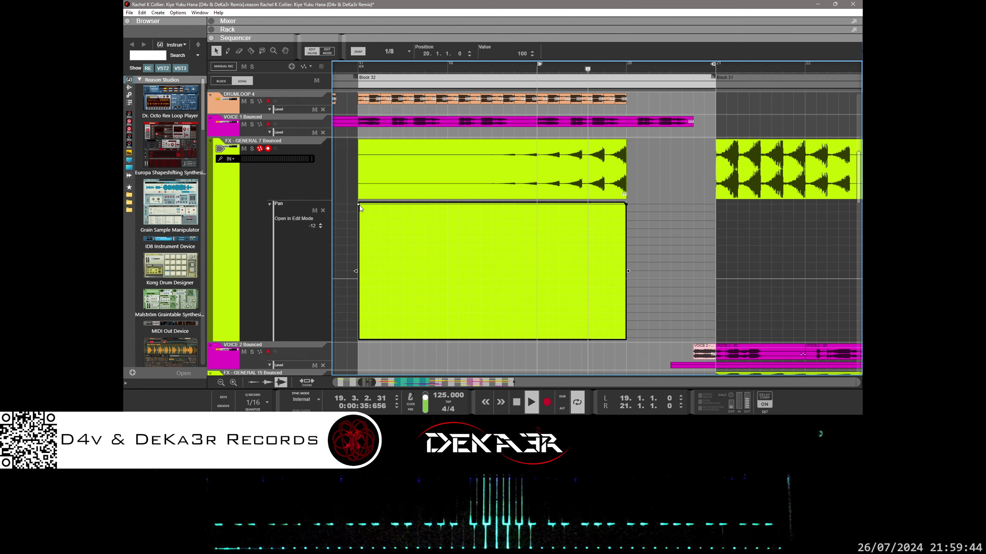
drag(359, 206, 362, 343)
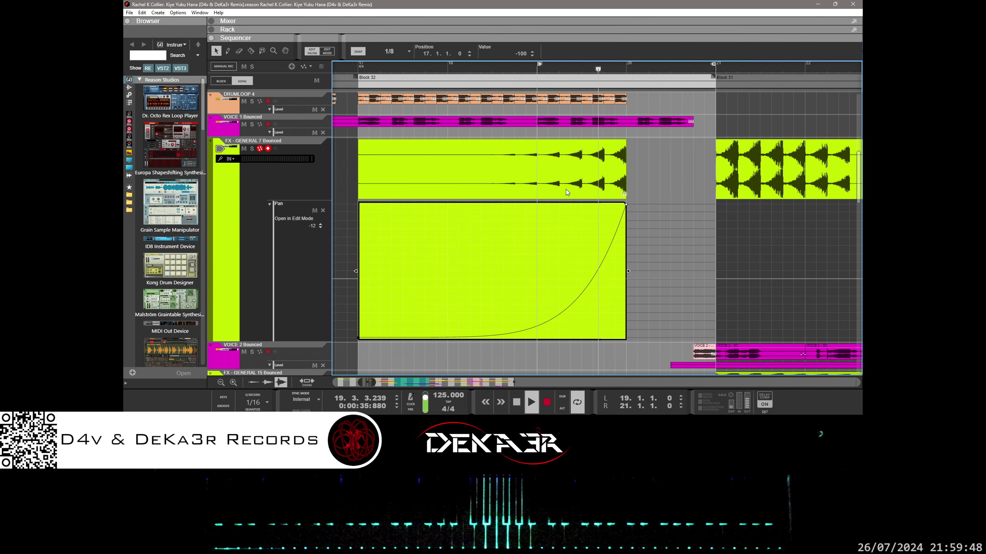
click(657, 211)
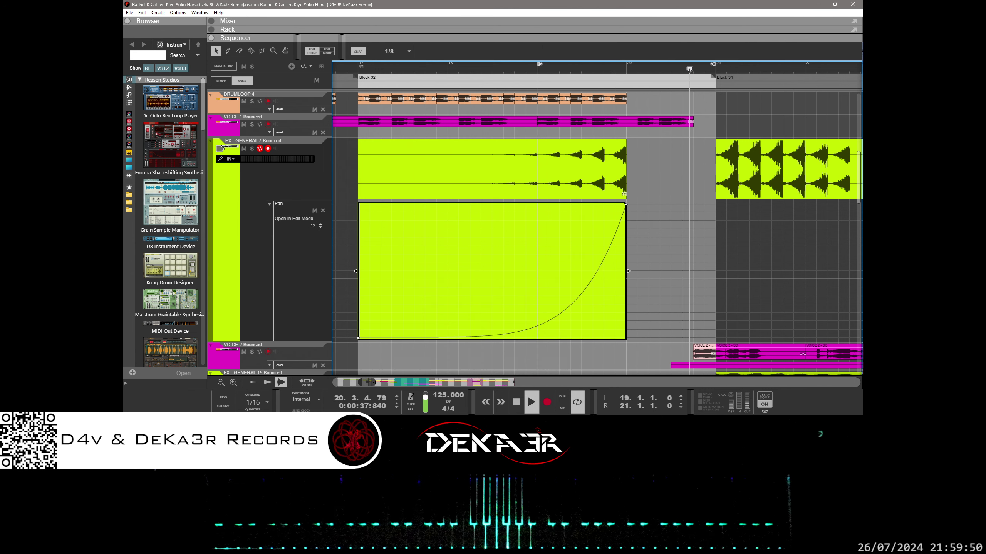
- Extend the loop's right locator to 22.1.1.0
drag(376, 383, 383, 382)
key(ctrl+Left)
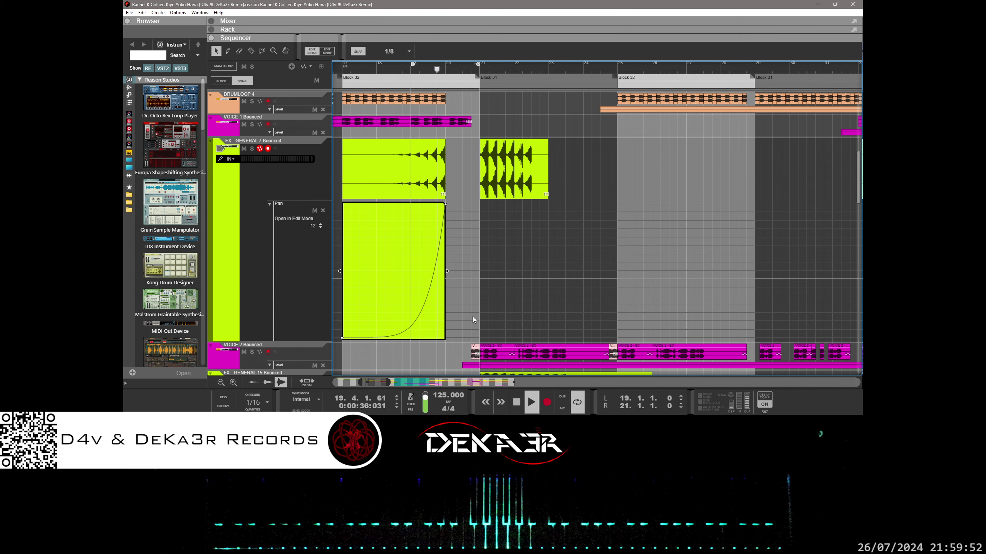
scroll(473, 317, down, 3)
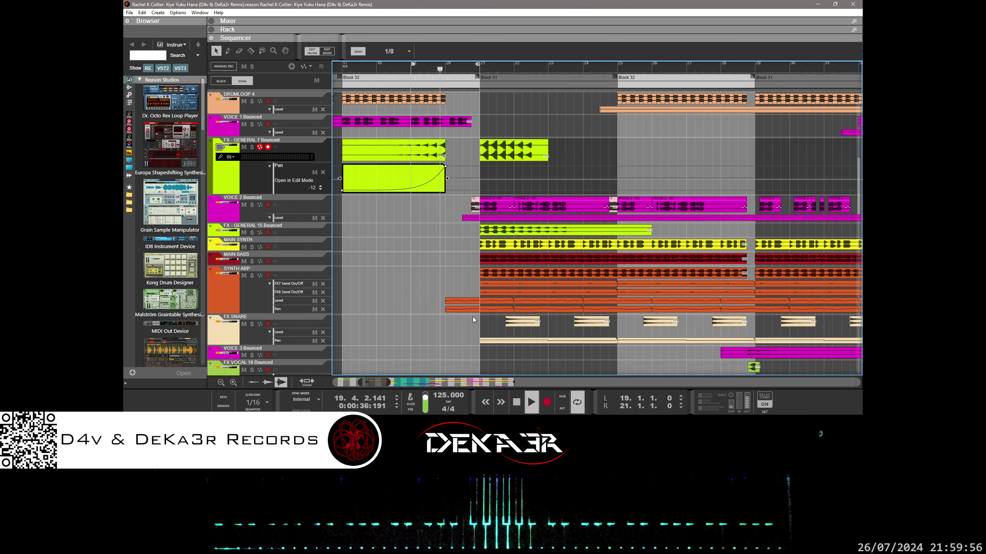
scroll(473, 317, up, 3)
scroll(473, 317, up, 2)
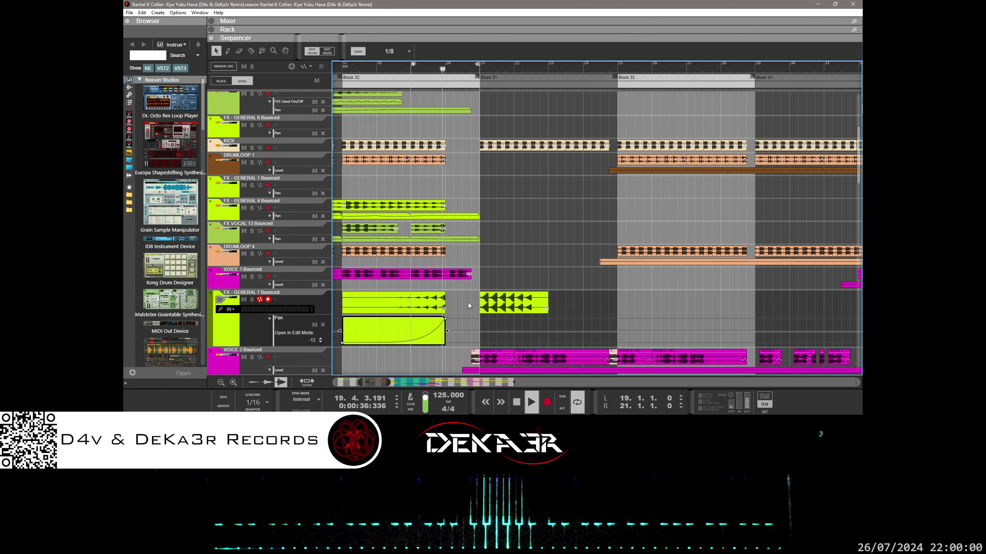
scroll(459, 304, down, 1)
drag(478, 64, 511, 66)
scroll(516, 208, up, 1)
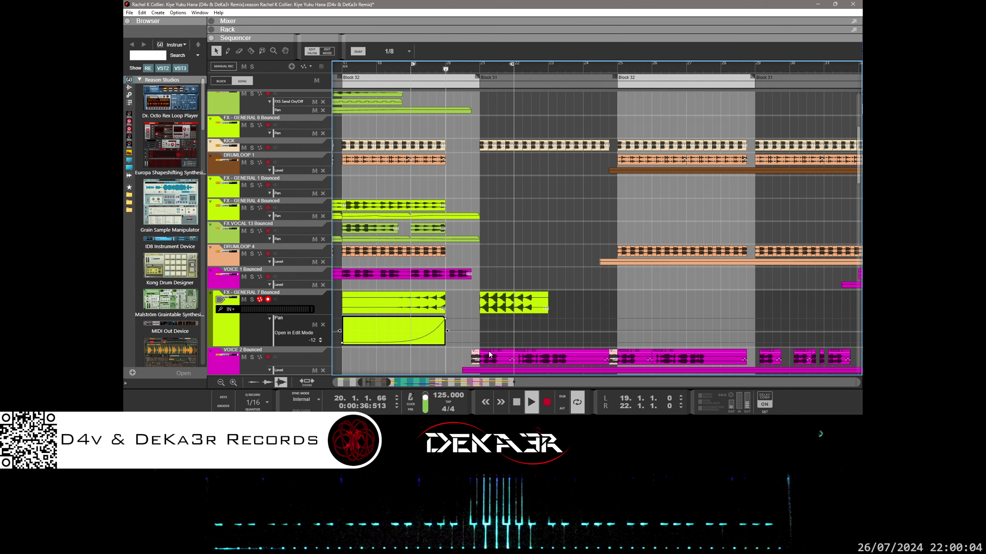
- Draw a second FX - GENERAL 7 Pan clip from bar 21 to bar 23 and move the loop's left locator to 21.1.1.0
double_click(481, 331)
key(Escape)
drag(484, 325, 548, 325)
double_click(514, 322)
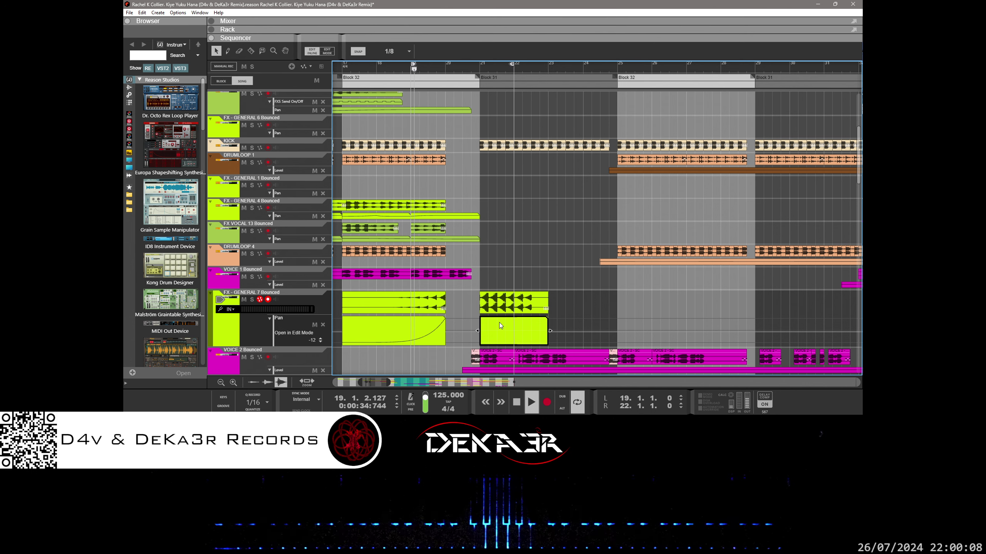
drag(413, 64, 481, 65)
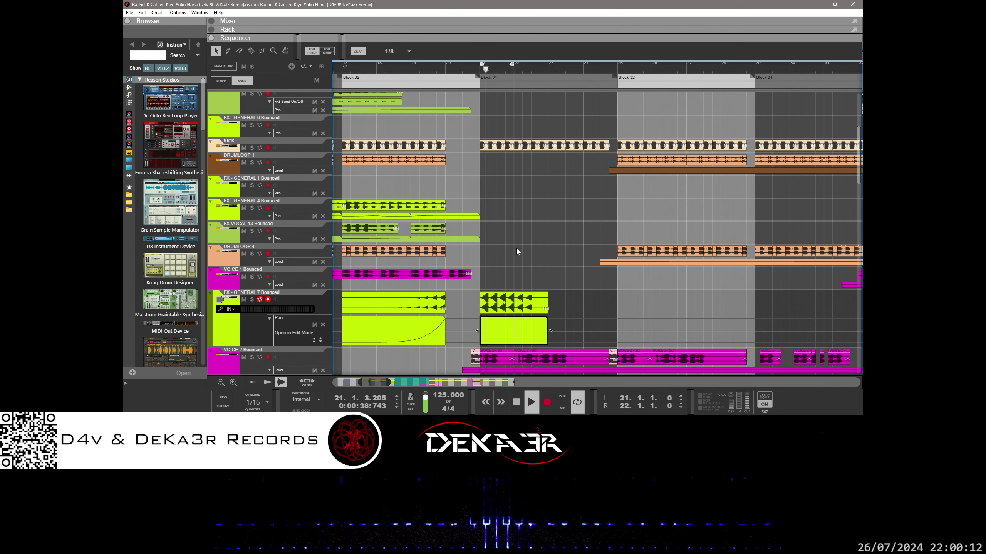
- Set the starting pan point of the new FX - GENERAL 7 clip to 100 at 21.1.1.0
scroll(517, 250, down, 8)
scroll(518, 251, up, 8)
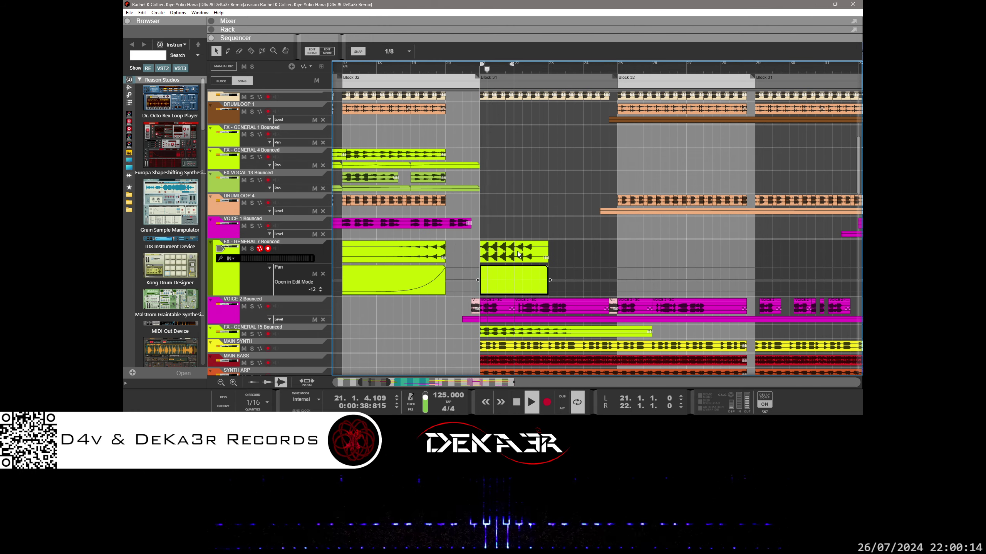
key(y)
drag(472, 245, 526, 296)
key(q)
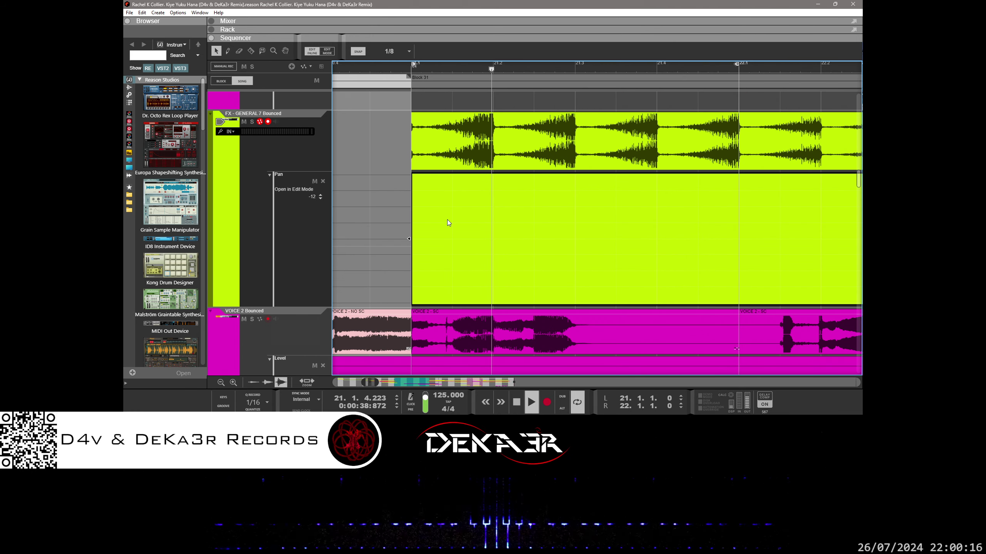
double_click(447, 220)
drag(451, 220, 412, 175)
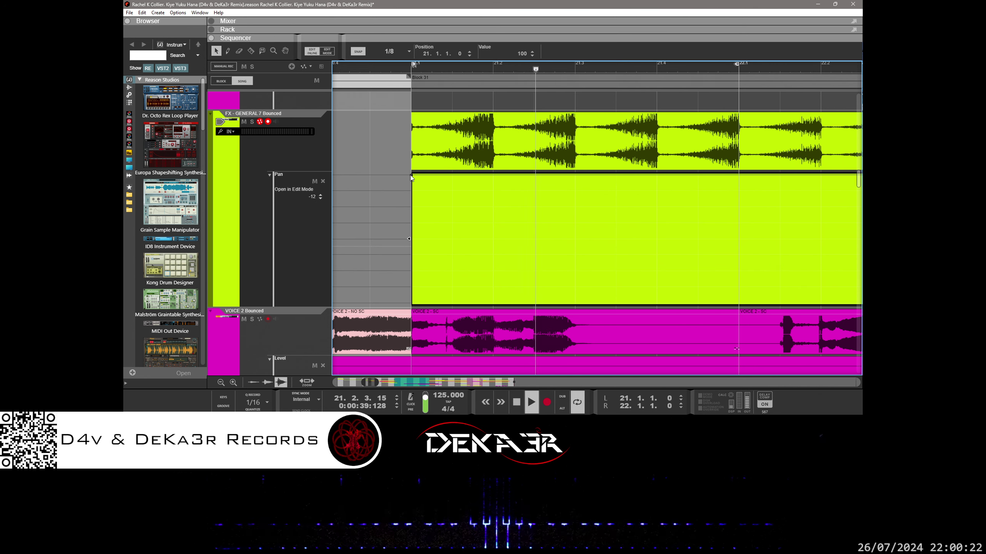
- Try the starting pan point at -100, toggle the track's solo to check it, and return the point to 100
drag(409, 175, 408, 310)
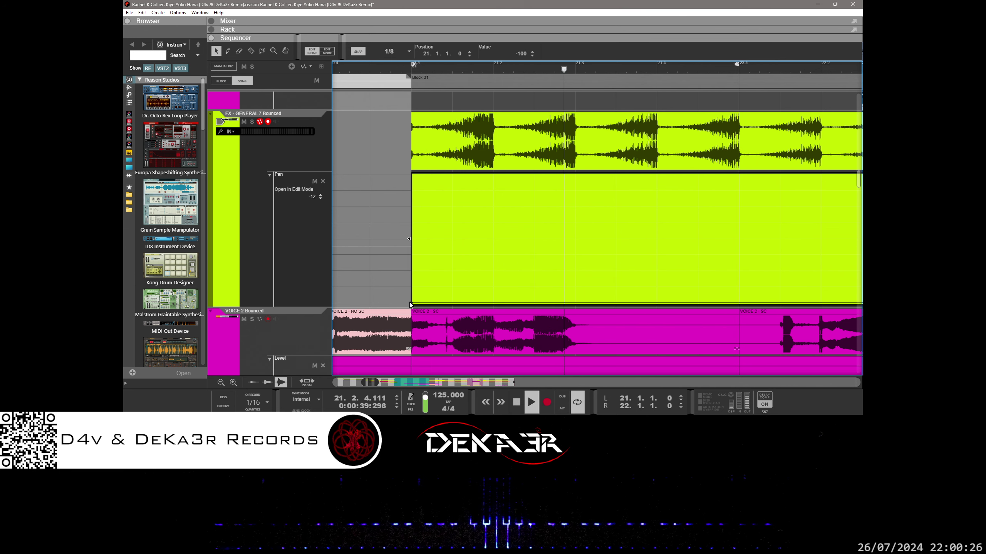
click(252, 122)
click(252, 123)
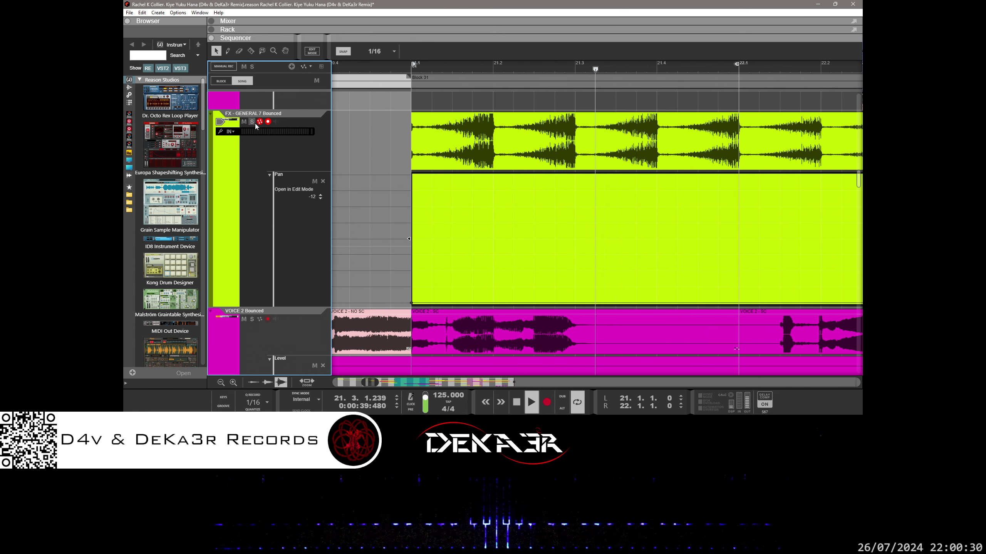
click(413, 305)
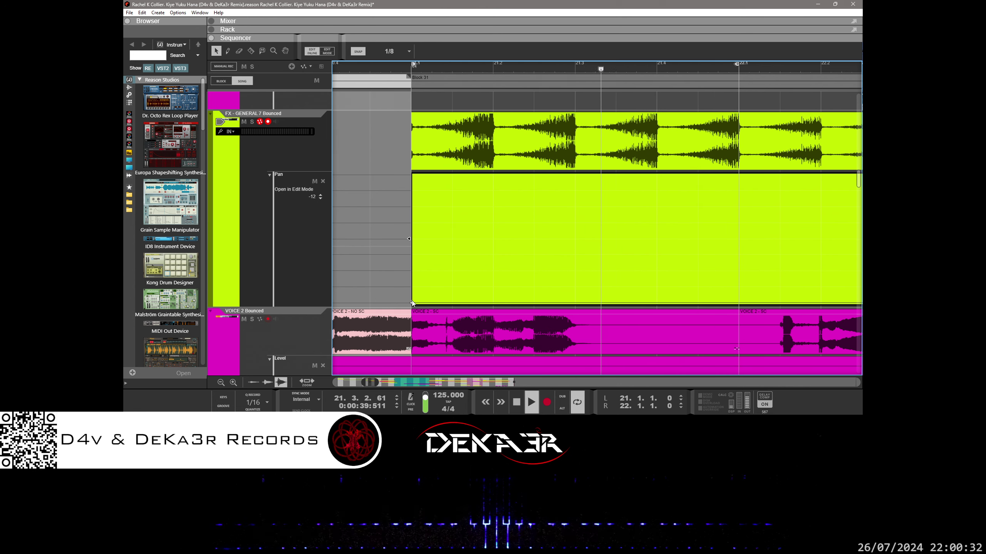
drag(413, 305, 452, 179)
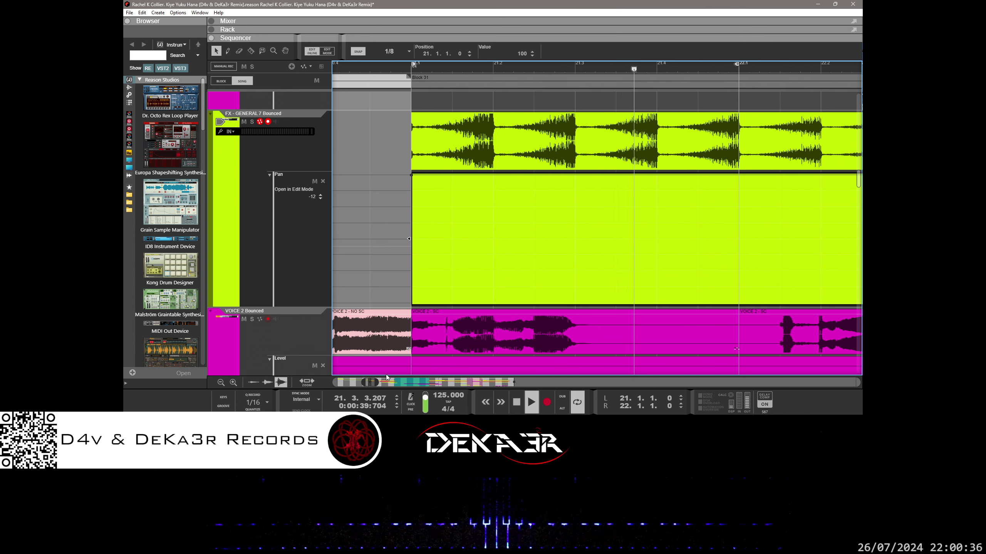
- Solo the FX - GENERAL 7 Bounced track and add a -100 end pan point at 23.1.1.0, bending the curve outward
drag(376, 381, 397, 382)
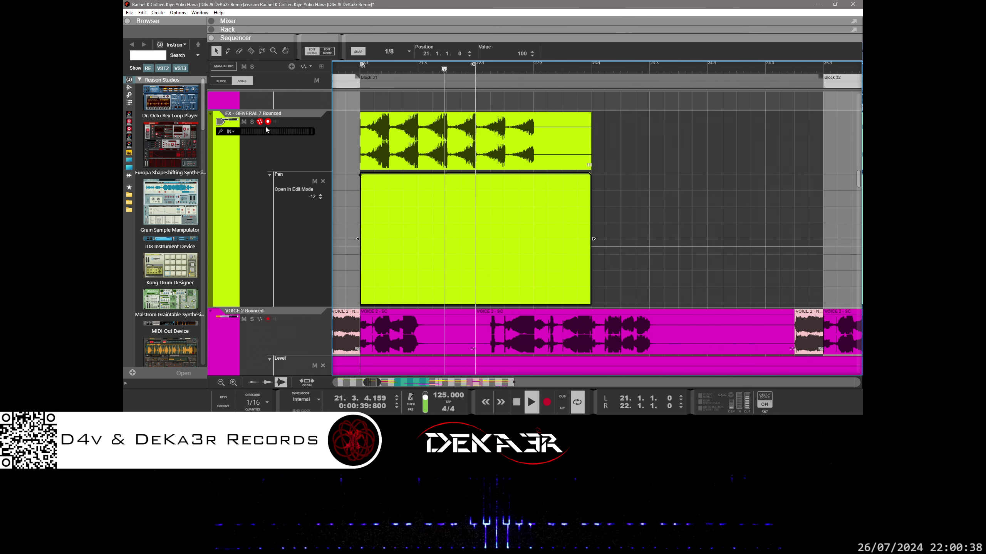
click(252, 122)
drag(519, 196, 592, 313)
drag(536, 276, 536, 270)
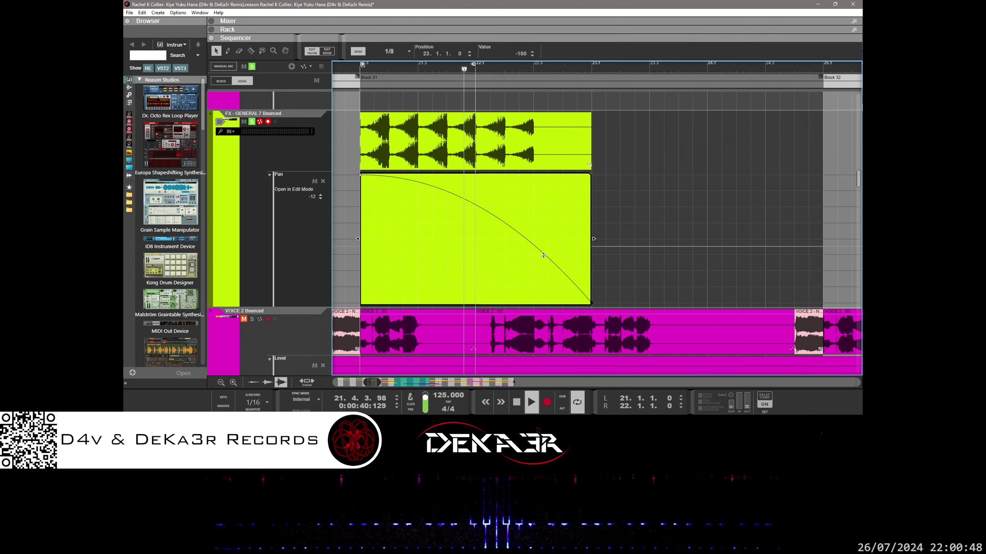
- Move the end pan point and the loop's right locator to 22.3.1.0, with pan value 0 and a more sharply bent curve
drag(591, 302, 532, 239)
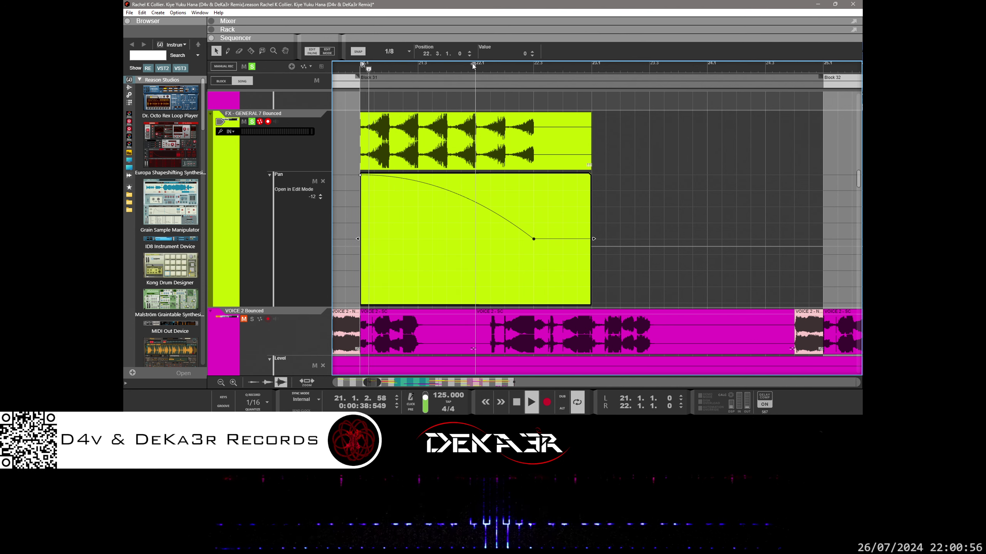
drag(474, 64, 531, 64)
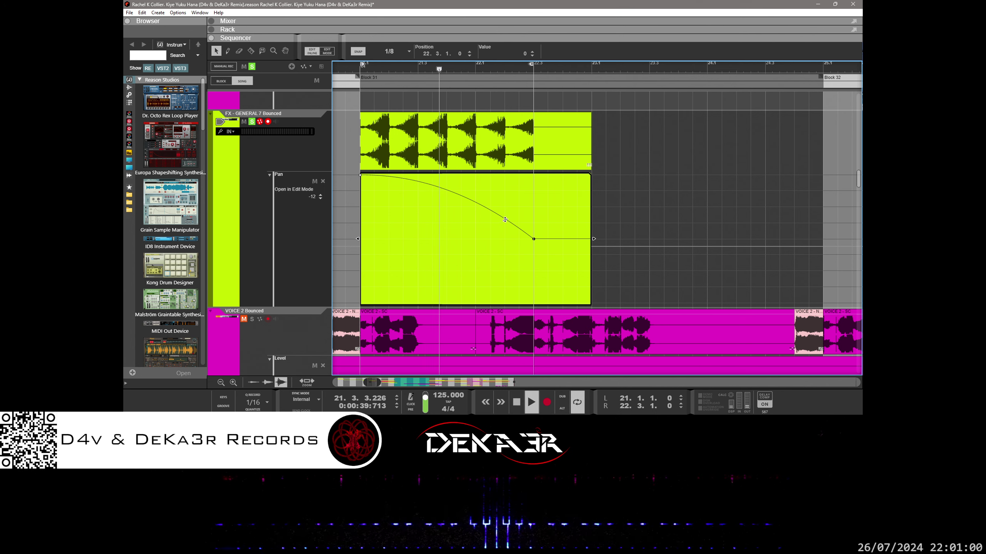
drag(503, 222, 511, 199)
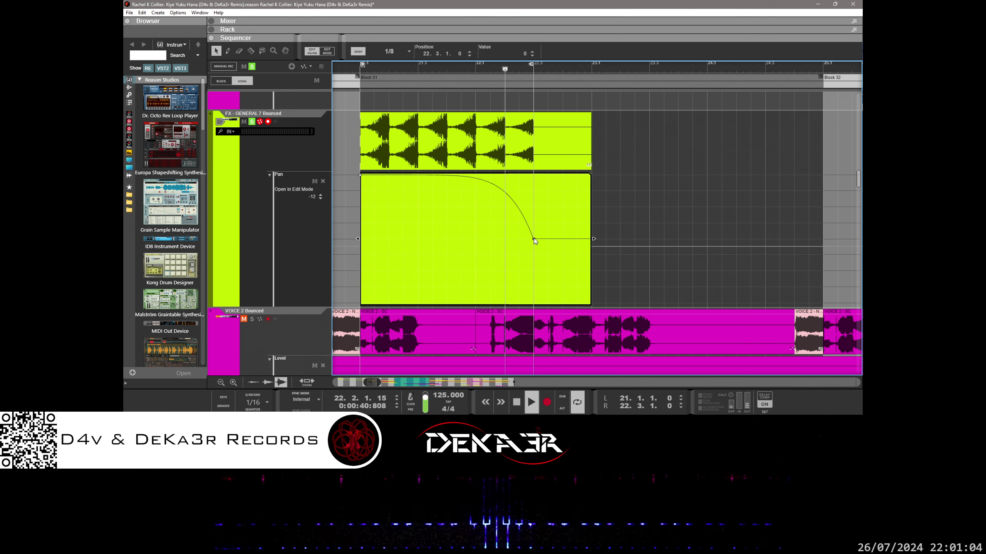
- Move the end pan point to 23.1.1.0 at value 0, soften the curve's bend, and leave clip editing
drag(533, 239, 587, 240)
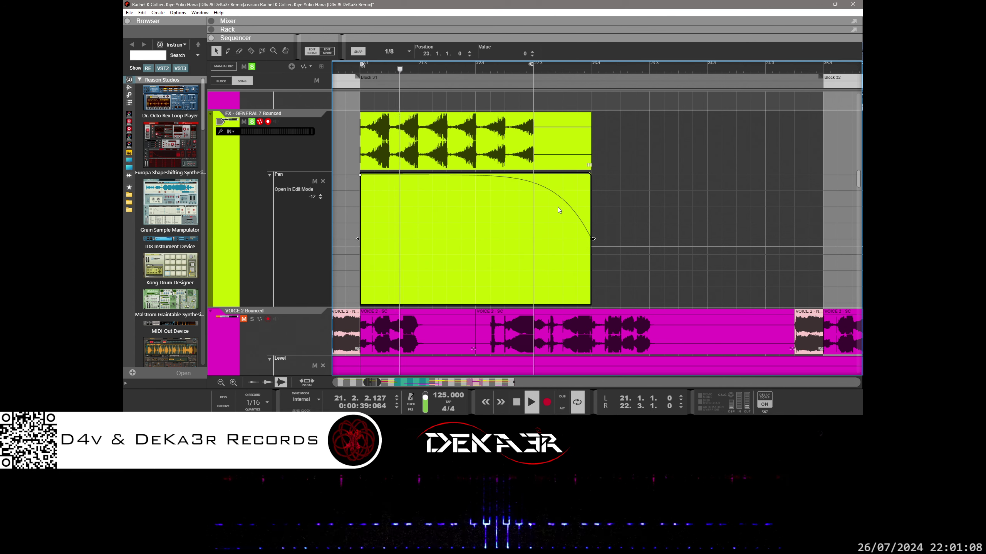
drag(560, 200, 567, 219)
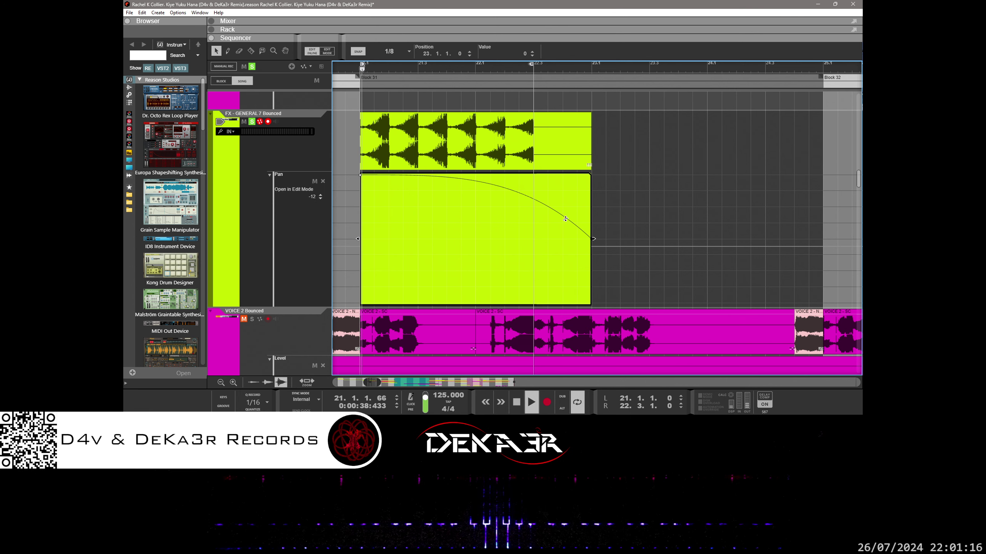
drag(566, 219, 565, 217)
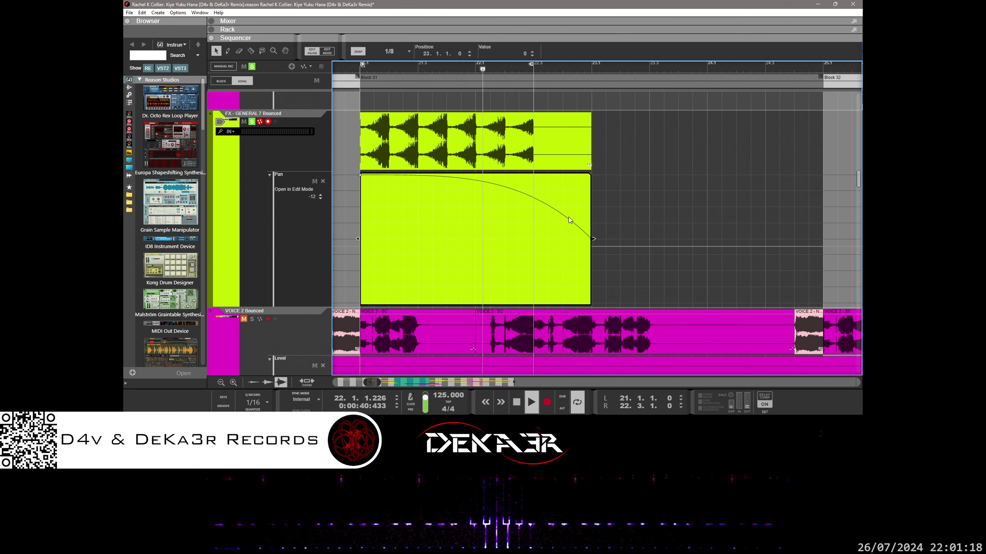
click(591, 133)
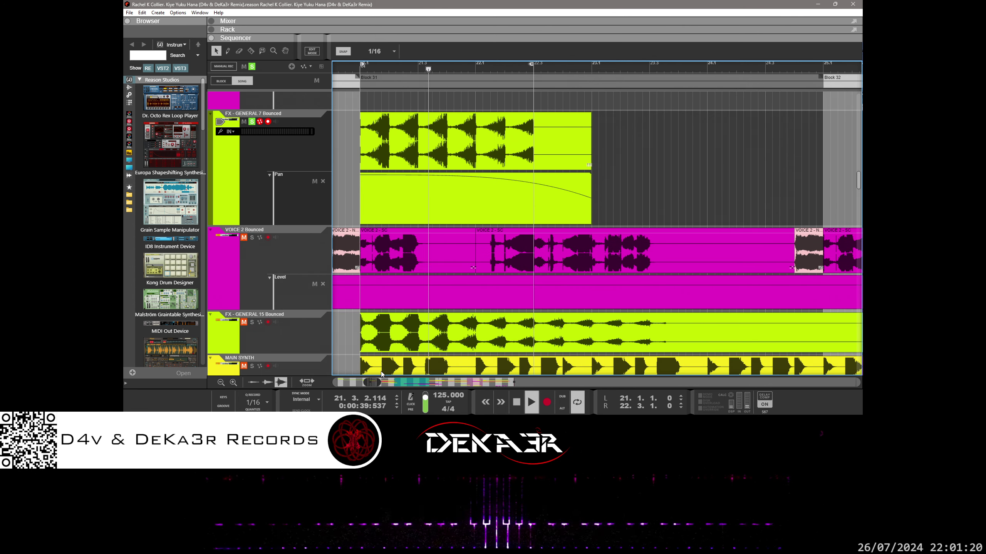
- Clear all track solos and look over the surrounding arrangement
mouse_move(365, 382)
mouse_down()
mouse_move(344, 383)
mouse_move(371, 382)
mouse_up()
scroll(374, 231, down, 2)
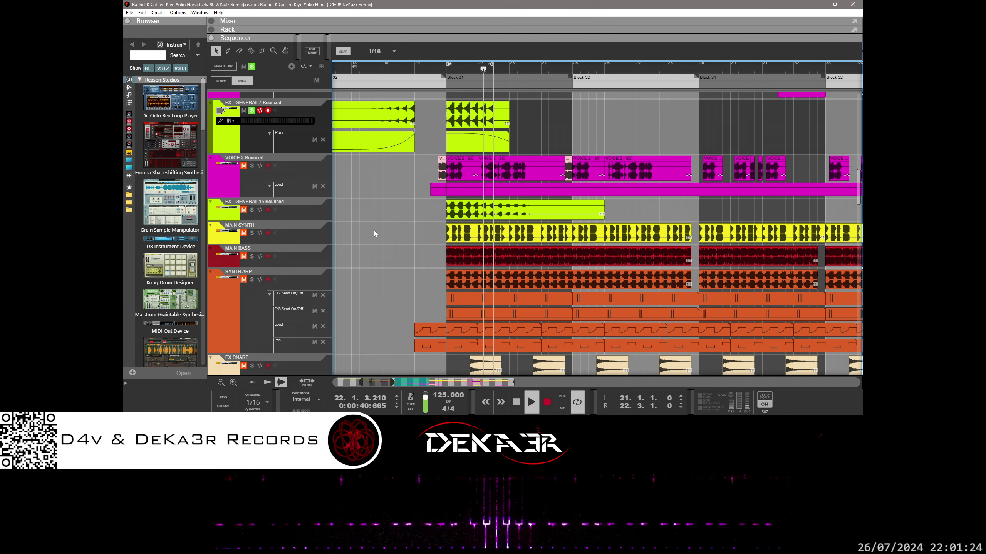
click(251, 66)
scroll(337, 191, up, 1)
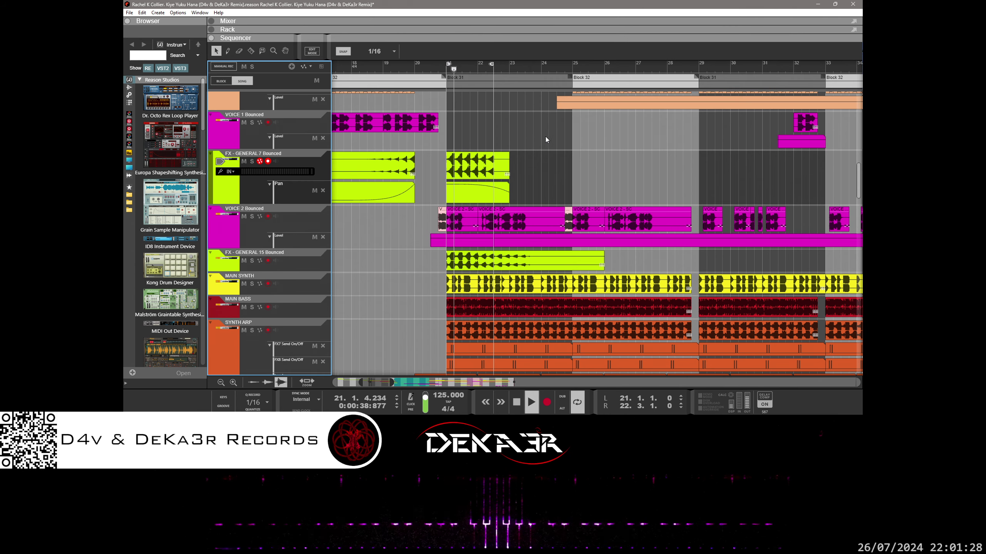
scroll(561, 149, down, 2)
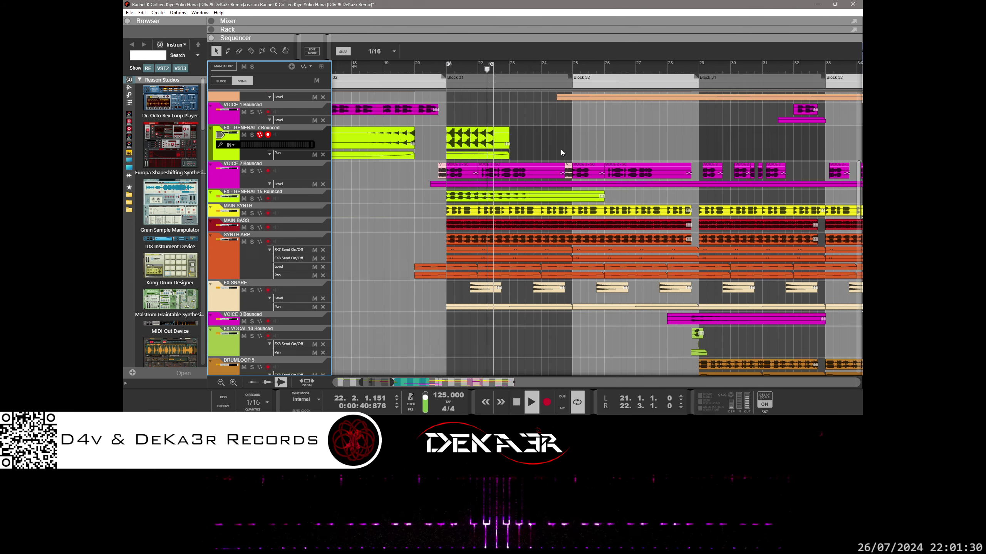
scroll(561, 149, up, 10)
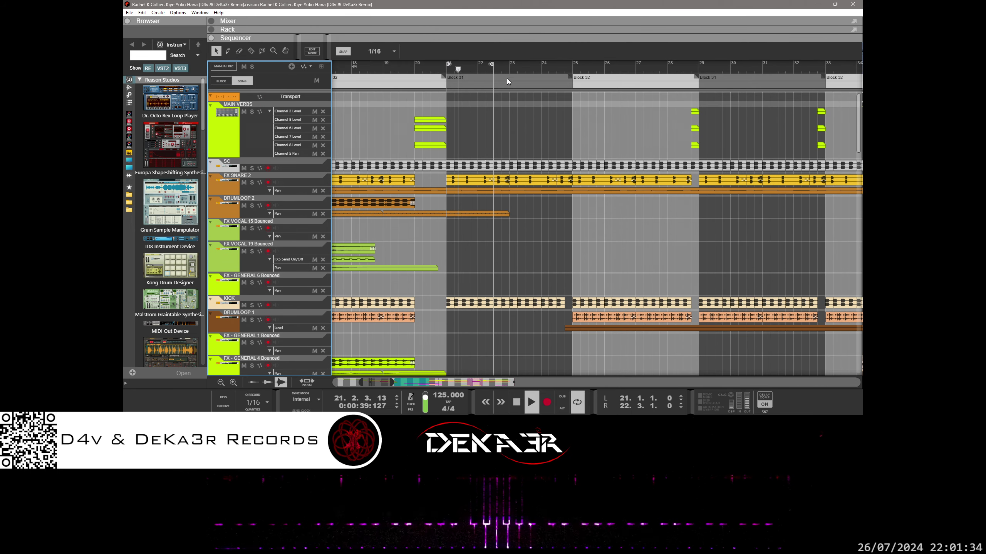
- Turn off looping and restart playback from the beginning of the song
click(519, 401)
click(520, 403)
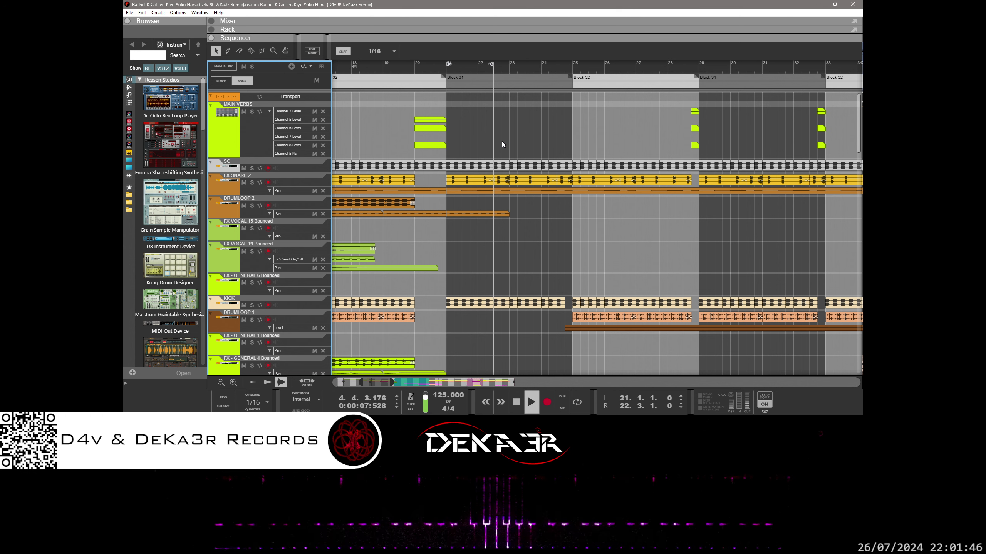
drag(367, 384, 337, 384)
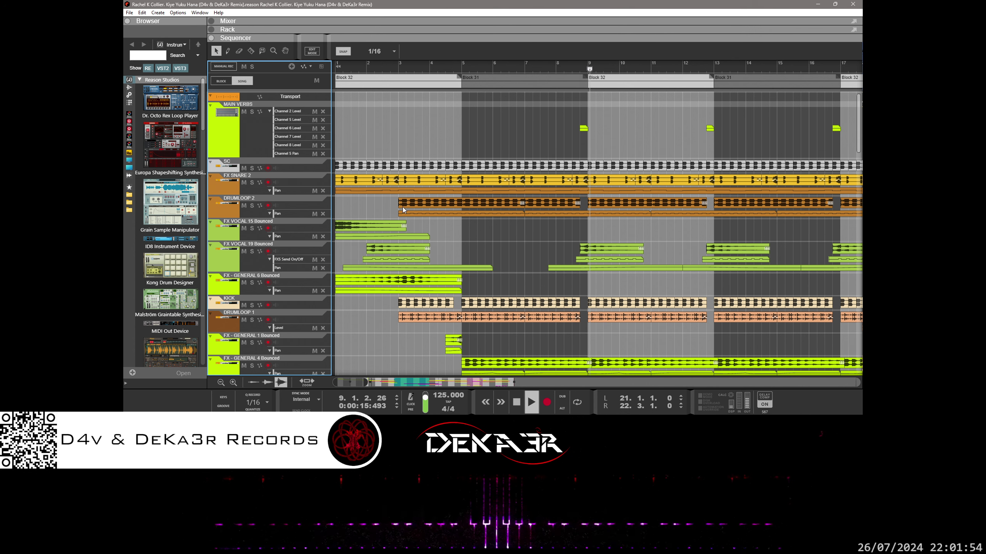
click(337, 69)
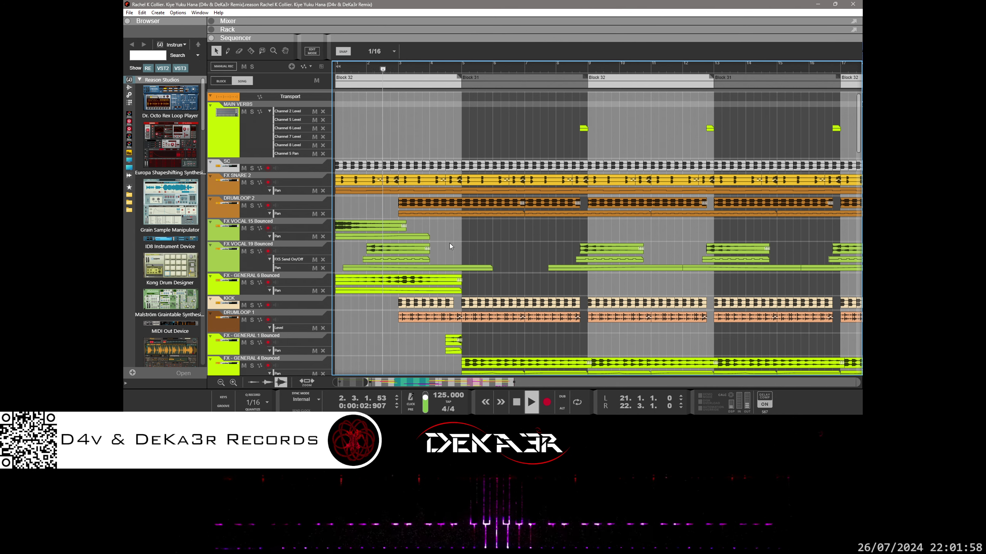
- Delete the first FX VOCAL 19 Bounced audio clip near bars 2 to 4, along with its opening send on/off and Pan automation clips
click(397, 252)
key(Delete)
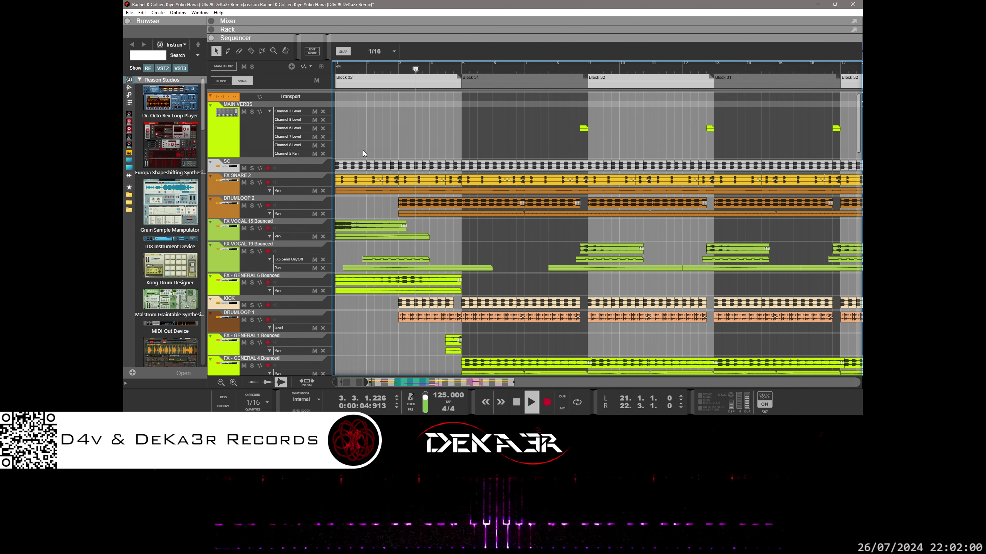
click(337, 69)
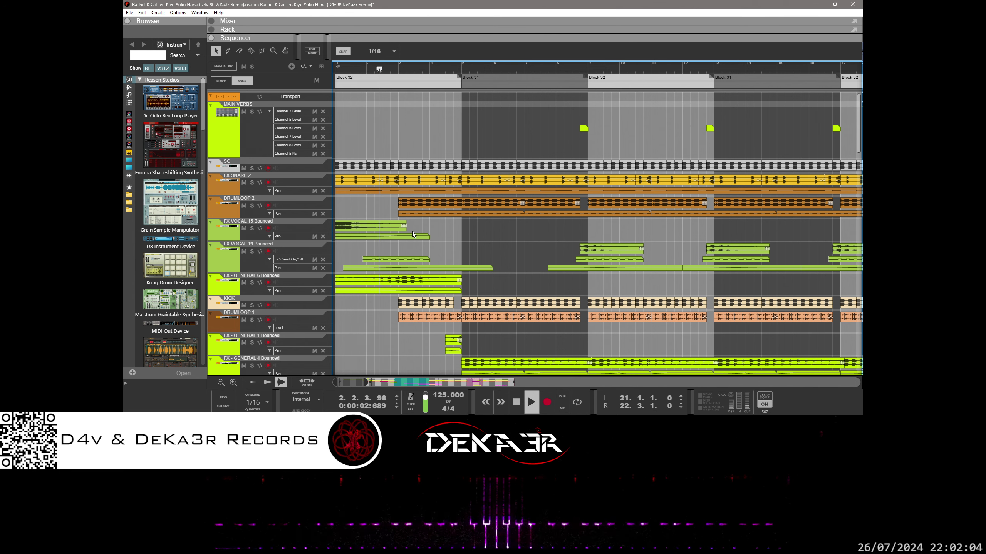
click(405, 259)
key(Delete)
click(425, 267)
key(Delete)
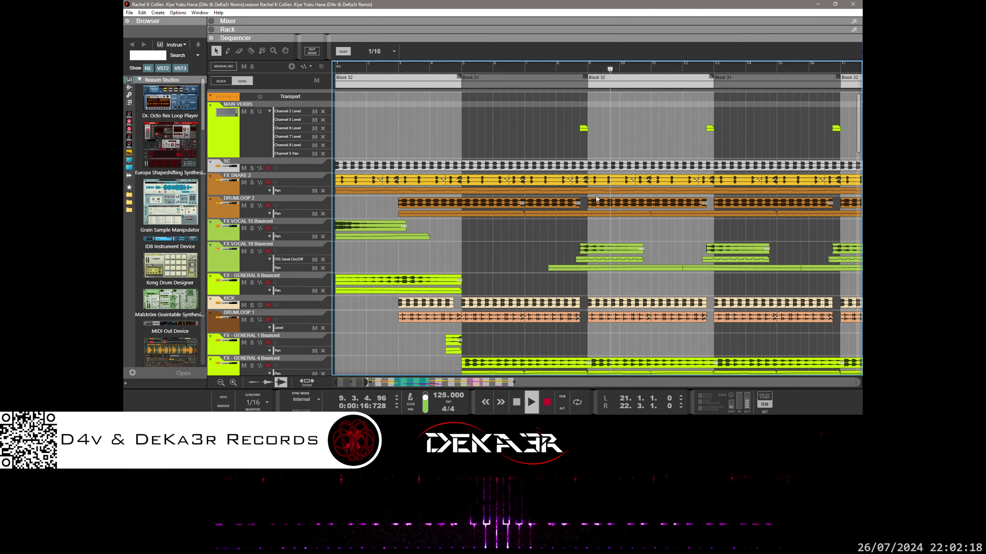
- Review the tracks and clips across the arrangement during playback, from the intro through about bar 36
scroll(596, 197, down, 4)
scroll(597, 199, down, 2)
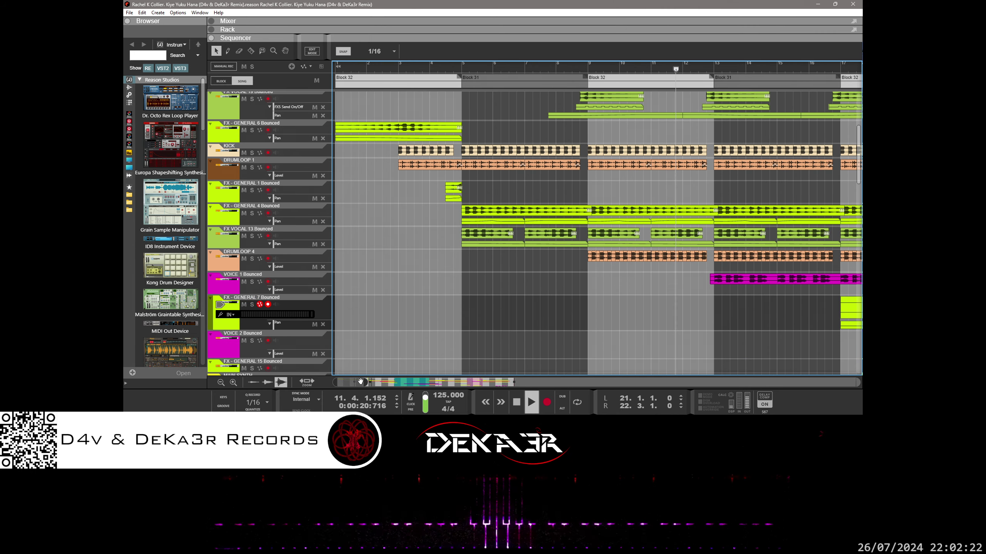
drag(366, 383, 379, 382)
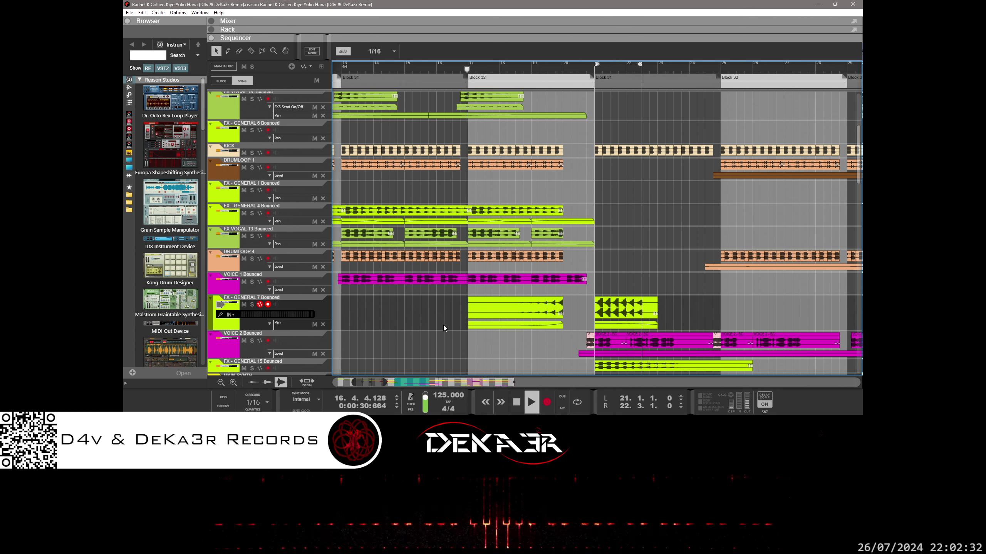
scroll(494, 328, up, 4)
scroll(495, 328, up, 2)
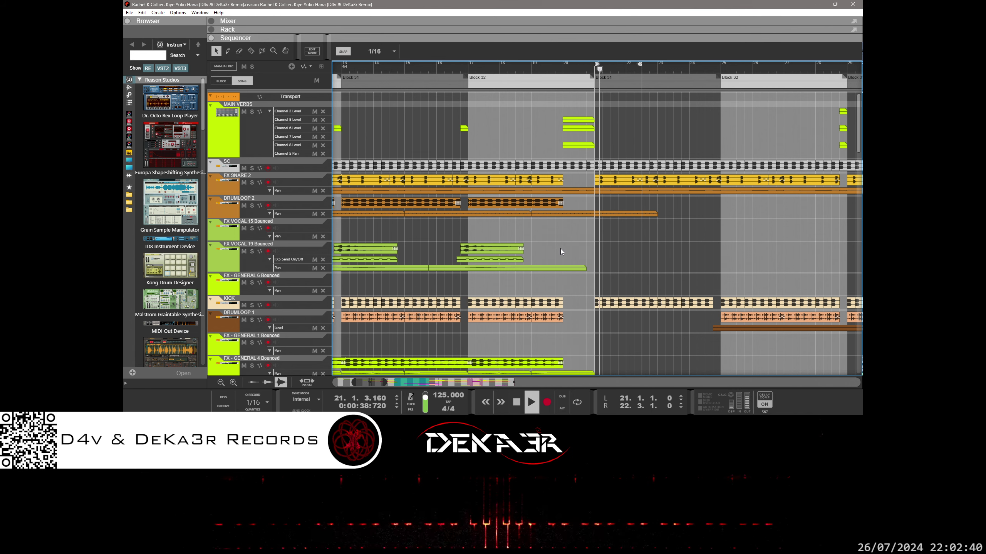
scroll(561, 248, down, 12)
scroll(585, 307, down, 4)
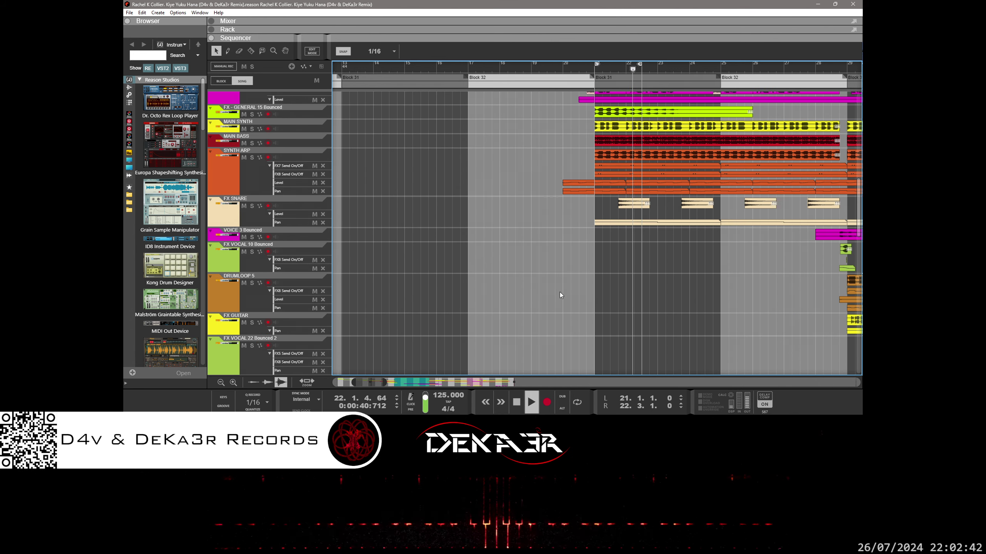
drag(374, 382, 390, 383)
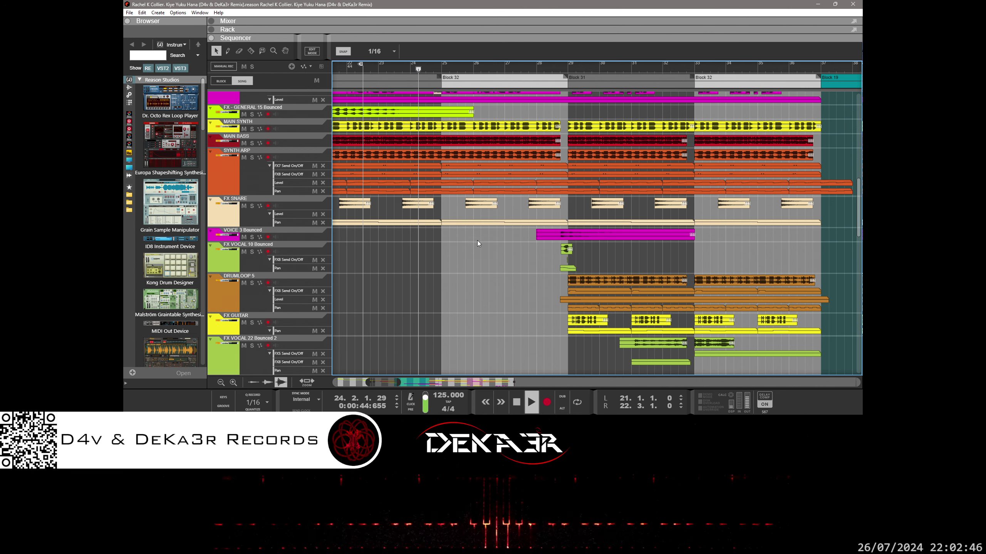
scroll(478, 241, up, 2)
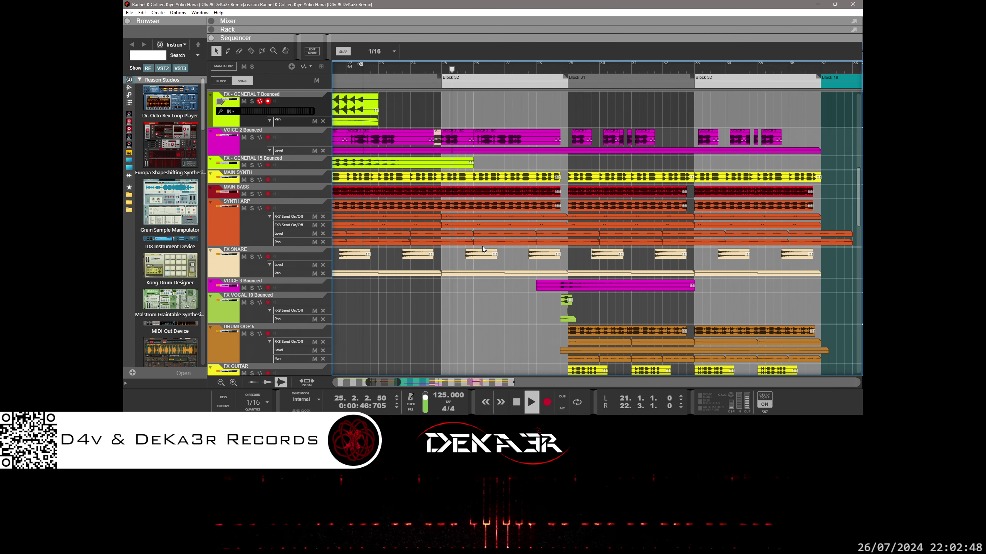
scroll(482, 246, up, 2)
- Resume looped playback just before bar 21 and briefly solo the FX - GENERAL 15 Bounced track to check it
drag(381, 382, 372, 382)
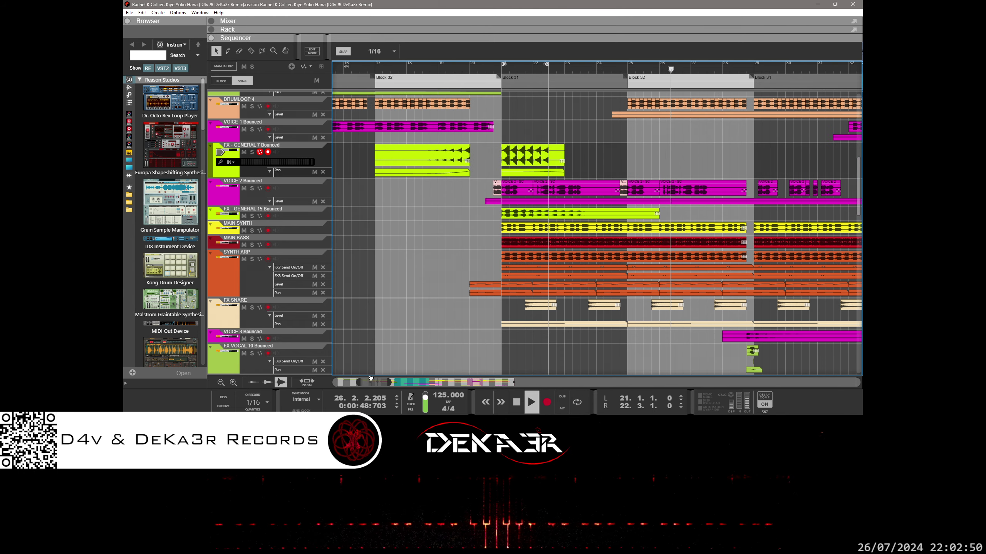
click(491, 70)
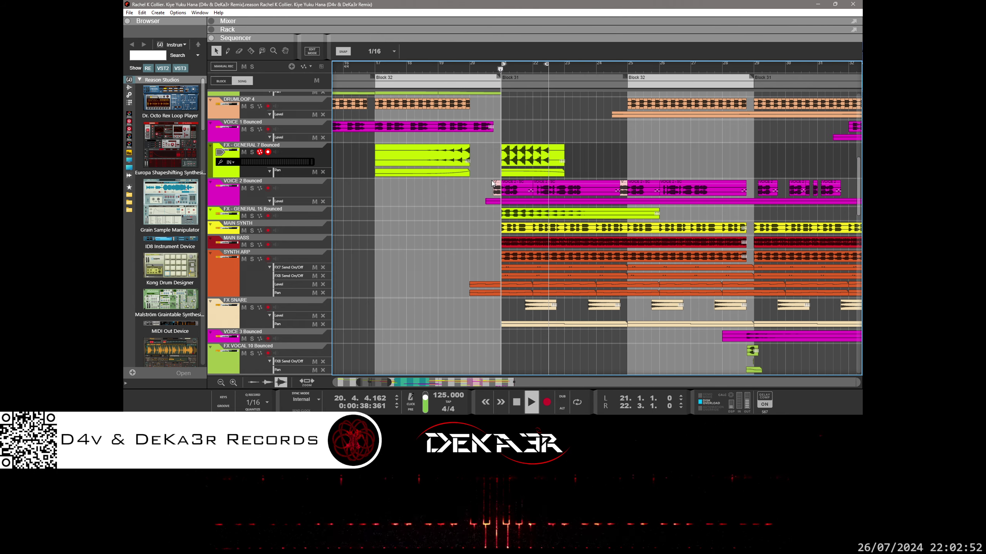
key(l)
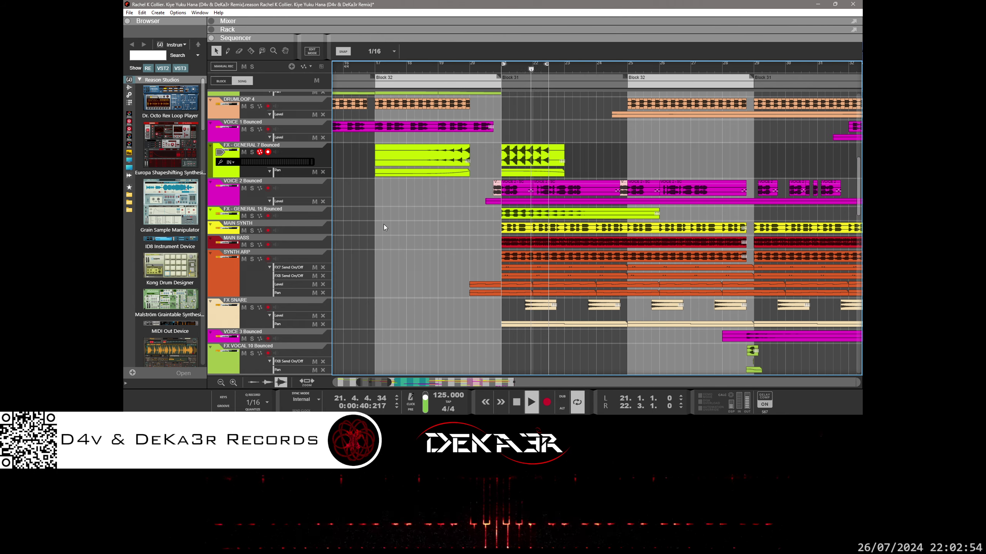
click(287, 216)
click(253, 207)
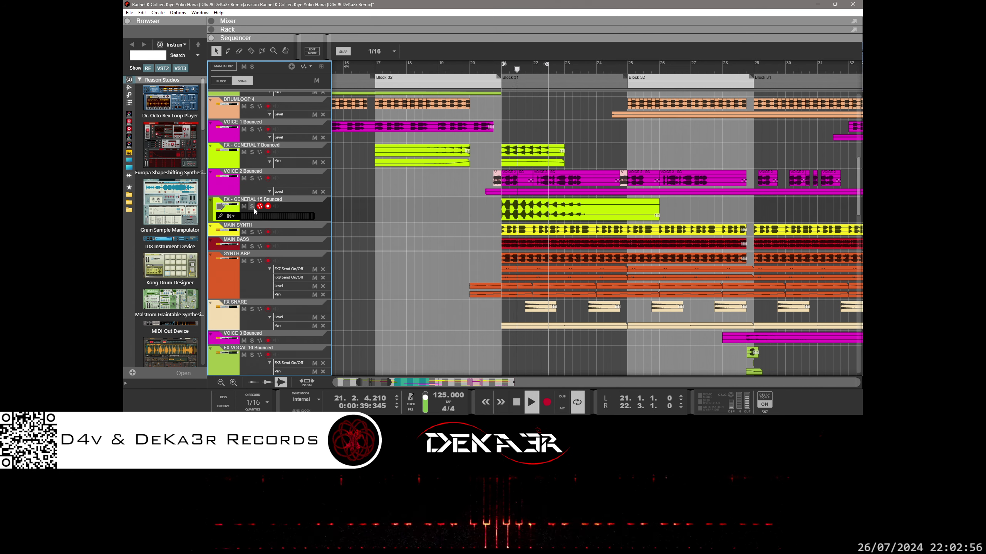
click(253, 206)
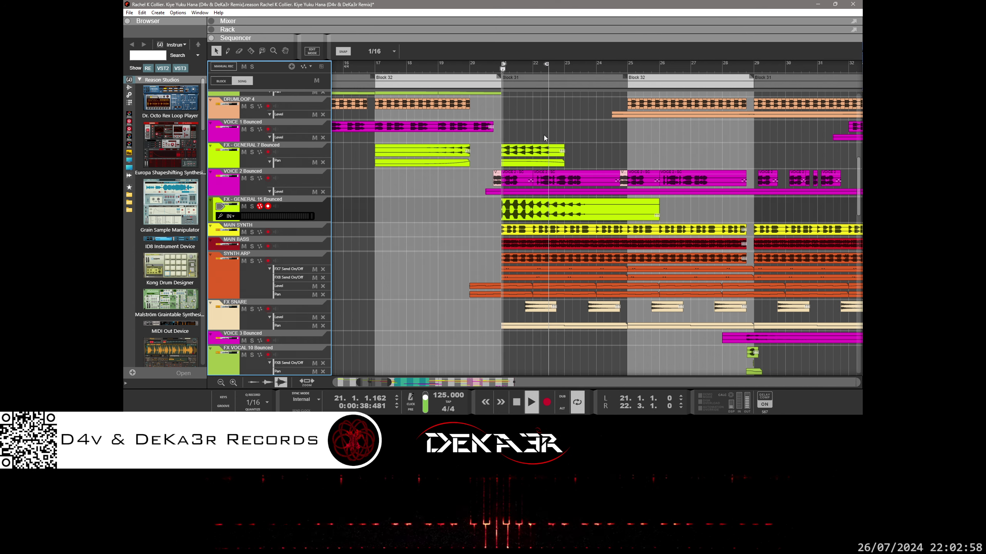
- Show the rack alongside the sequencer and add a Pan automation lane for the FX - GENERAL 15 Bounced track
scroll(593, 177, up, 2)
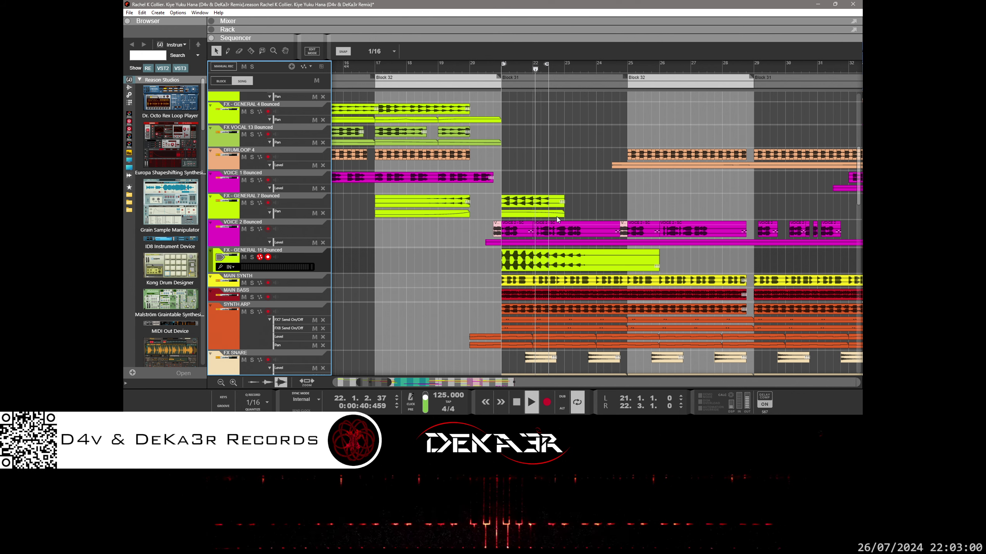
click(582, 30)
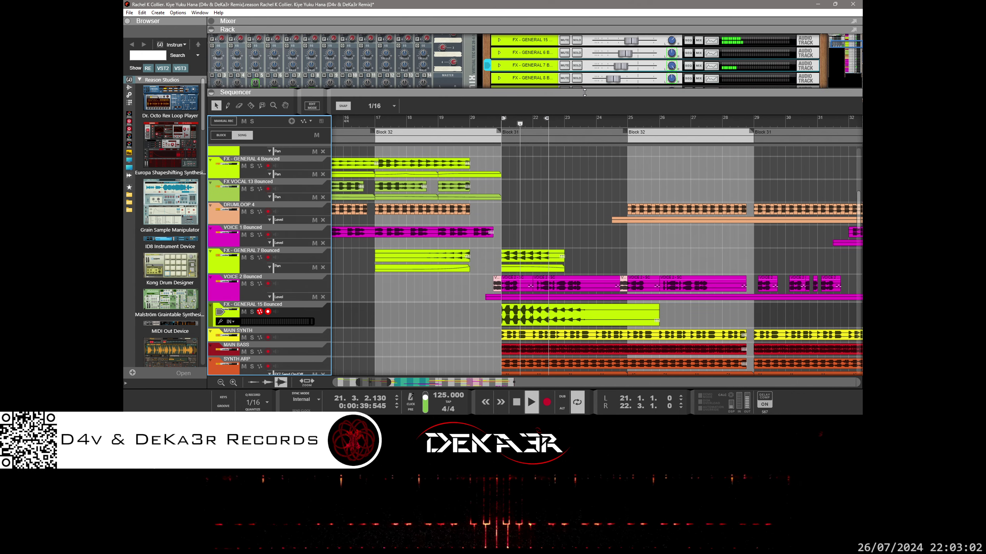
click(560, 341)
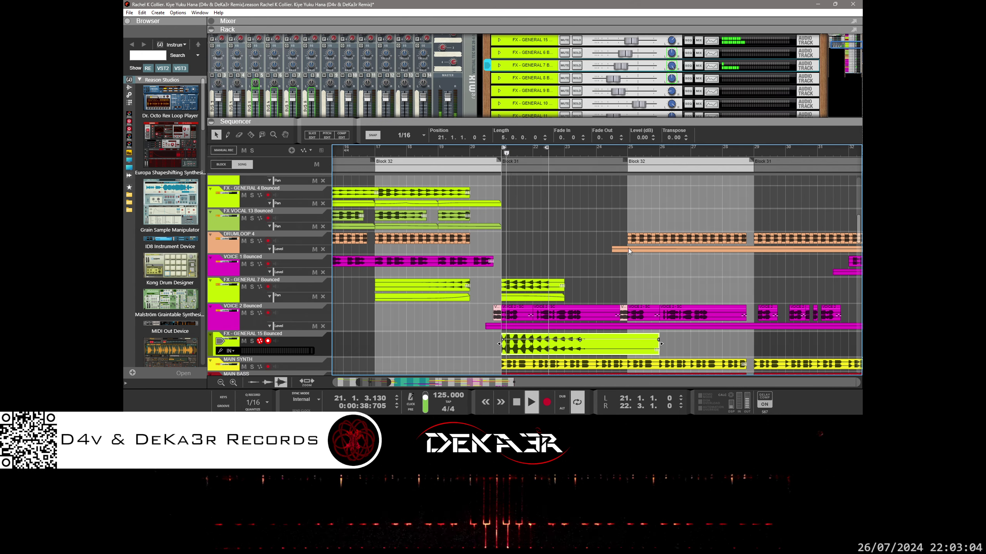
click(313, 350)
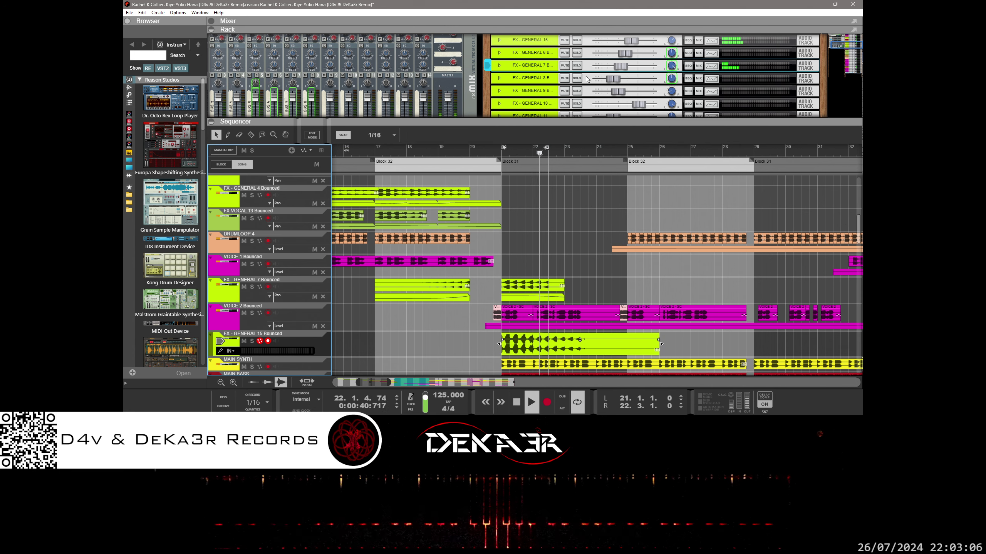
right_click(671, 41)
click(677, 47)
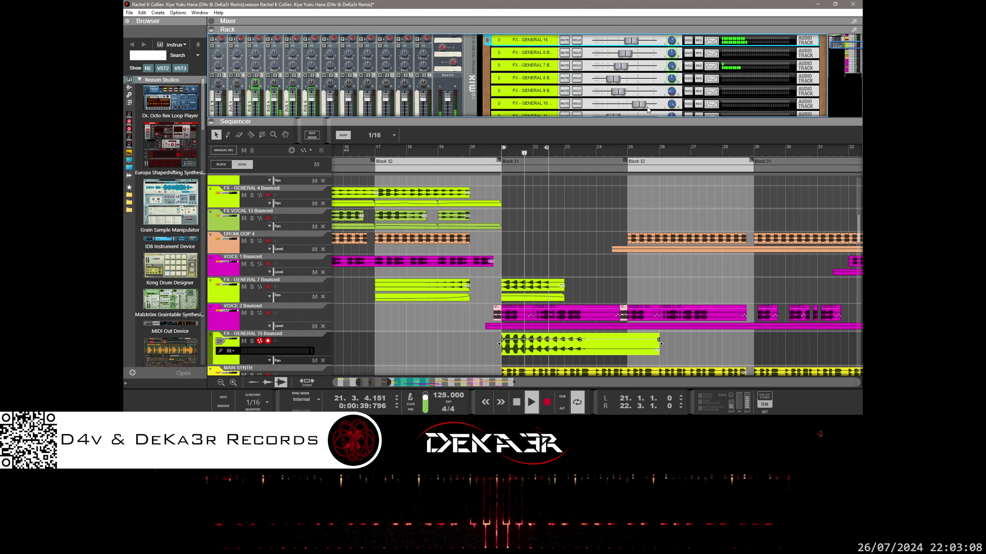
- Draw a Pan automation clip for FX - GENERAL 15 Bounced starting at 21.1.1.0 with a length of 5 bars
scroll(554, 327, down, 2)
click(504, 309)
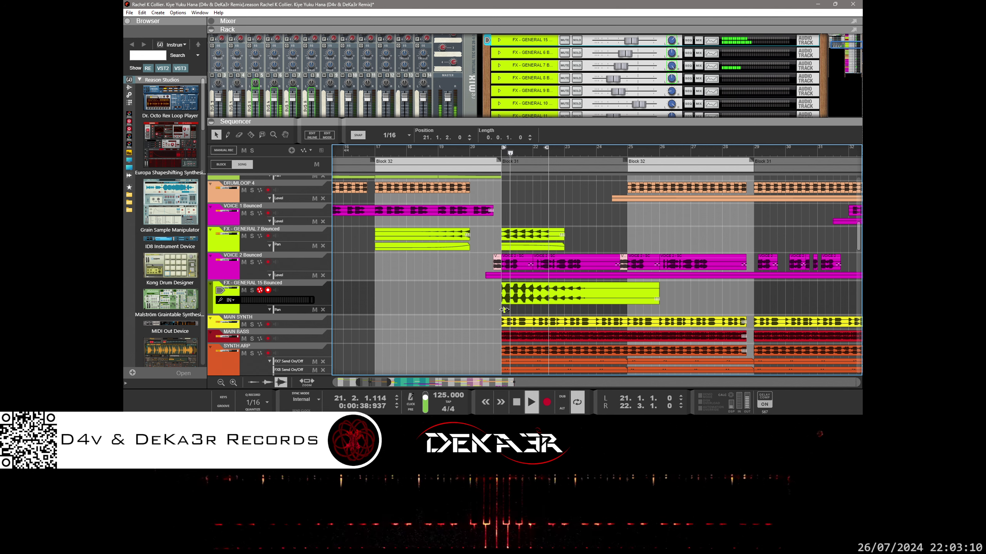
drag(504, 310, 659, 306)
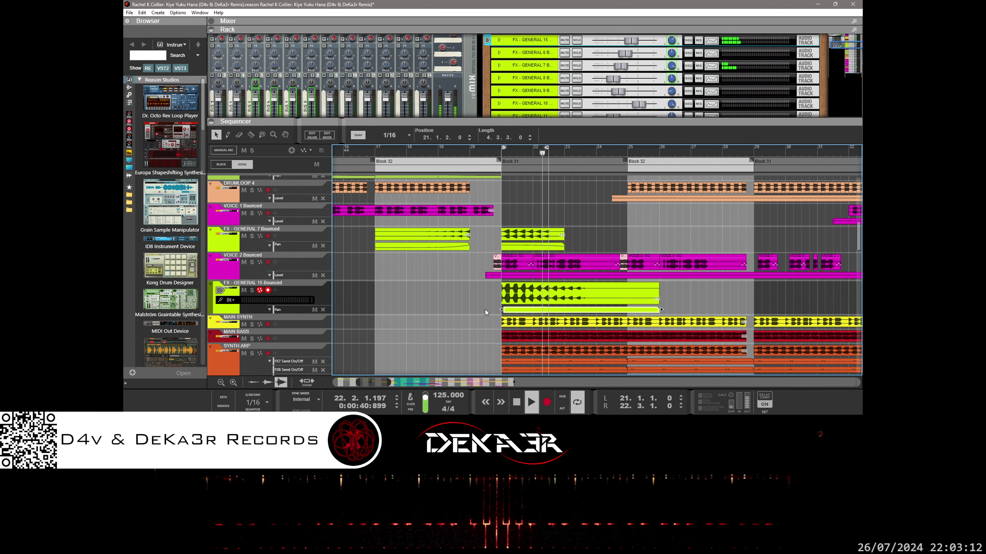
drag(501, 310, 500, 309)
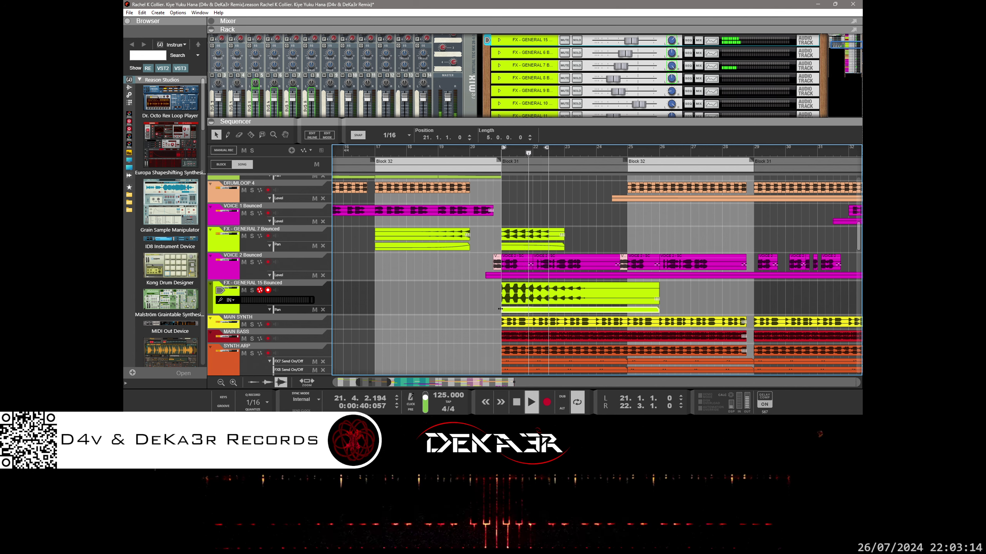
- Open the FX - GENERAL 15 Bounced Pan clip for editing and place its opening point at 21.1.1.0 with value -100
double_click(505, 310)
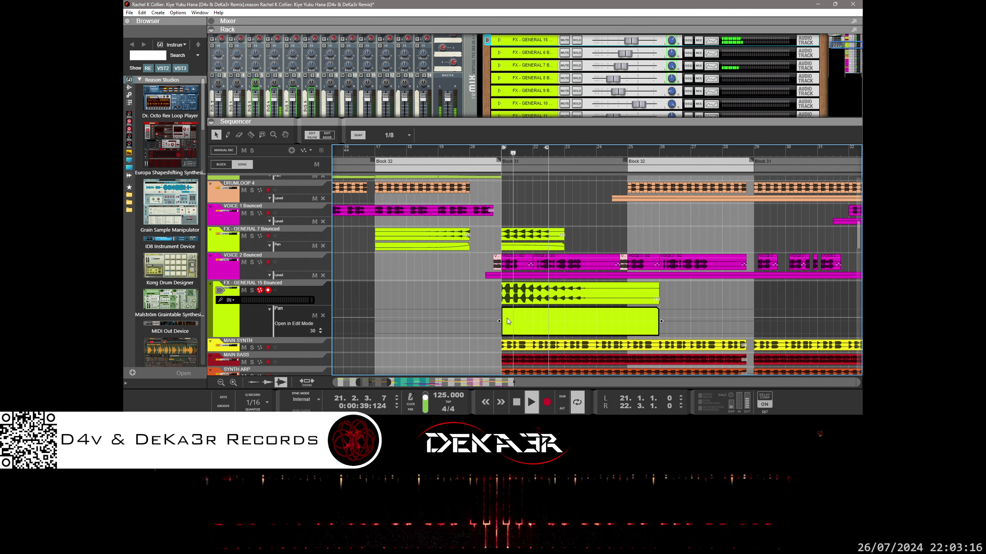
double_click(506, 318)
drag(505, 318, 501, 310)
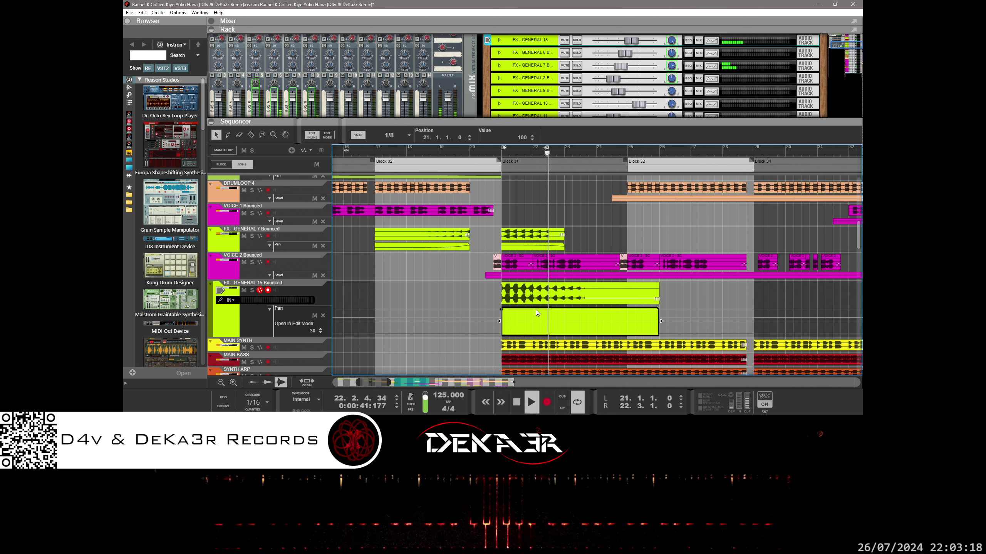
key(y)
drag(490, 250, 609, 374)
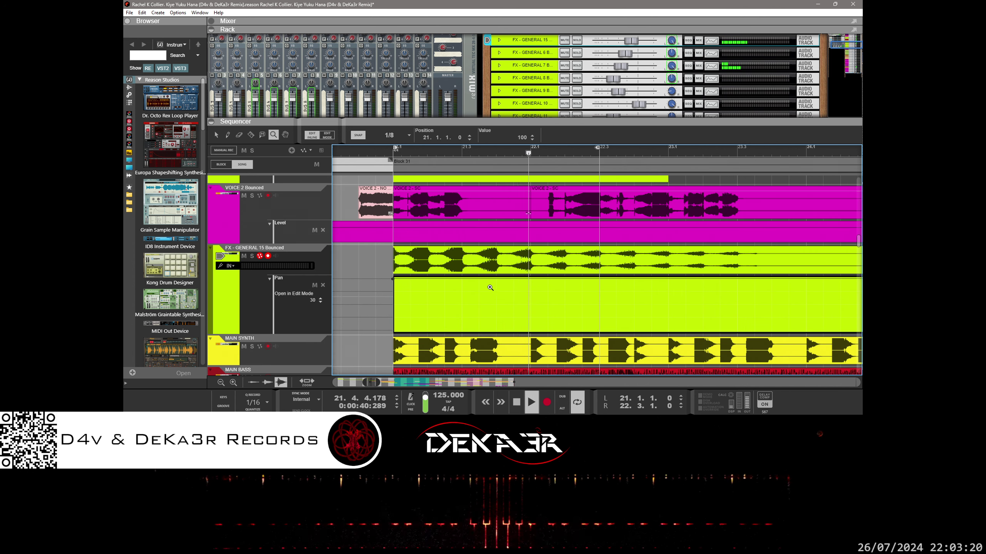
scroll(440, 285, up, 1)
key(q)
scroll(440, 285, down, 2)
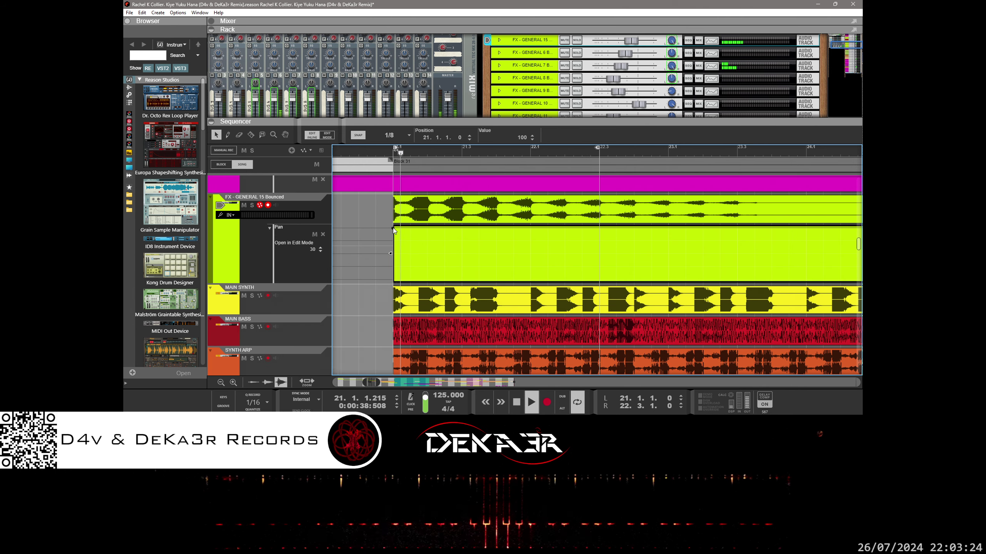
drag(393, 231, 397, 285)
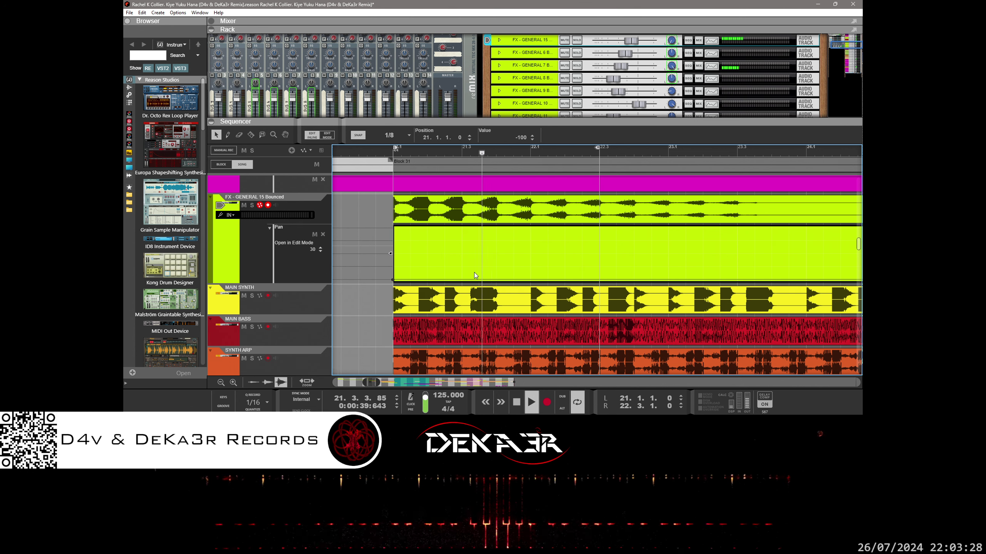
- Add pan points of 100 at 21.2.1.0 and -100 at 21.3.1.0 in the FX - GENERAL 15 Bounced clip
click(440, 279)
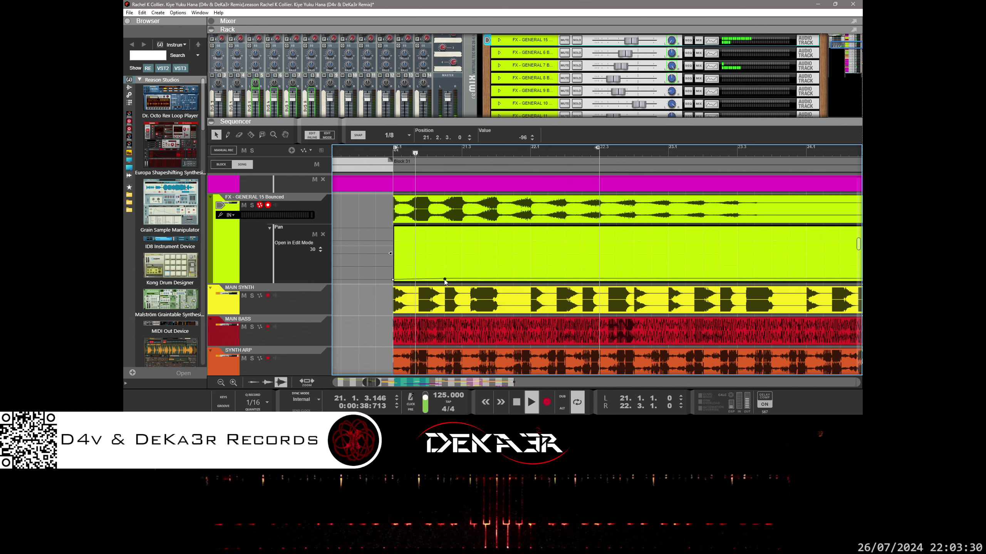
drag(440, 279, 429, 230)
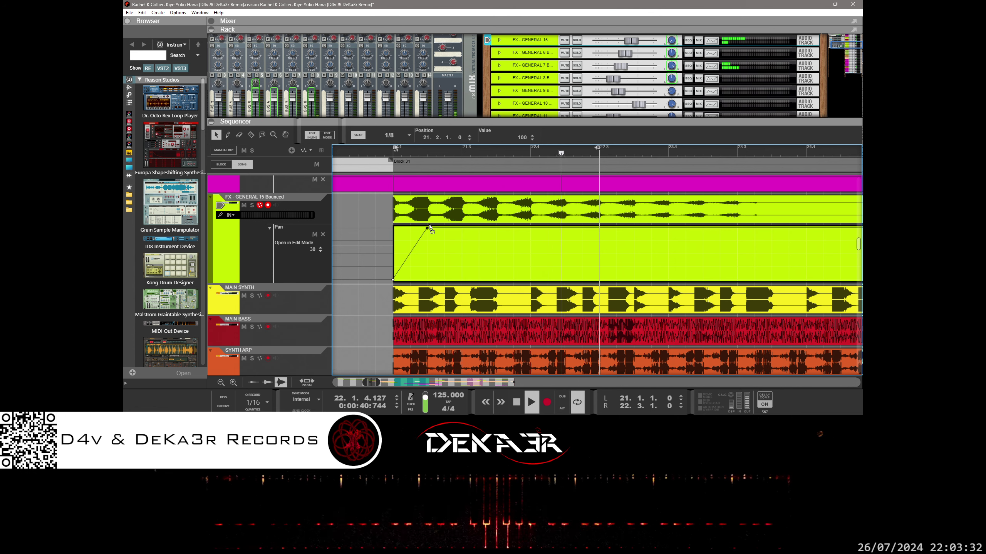
click(461, 229)
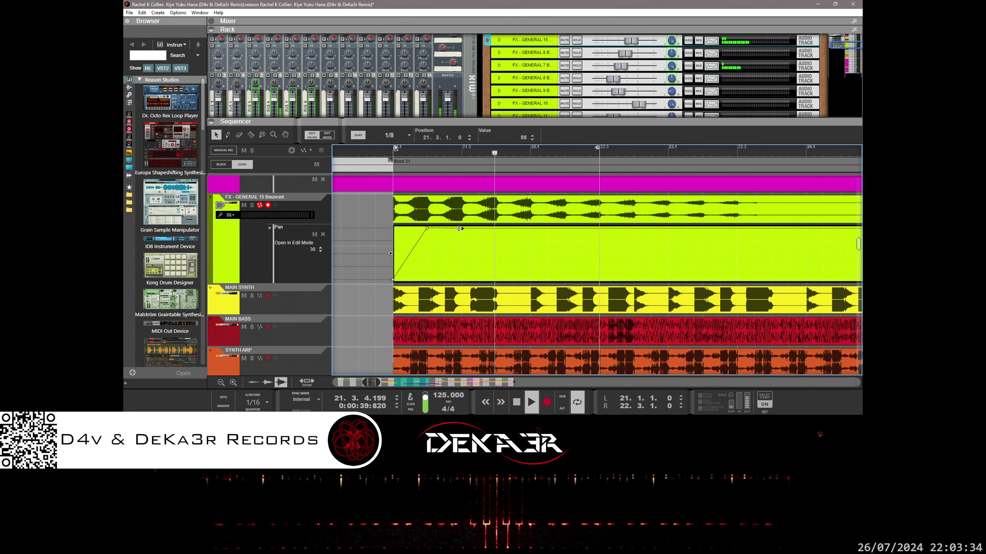
drag(462, 229, 464, 286)
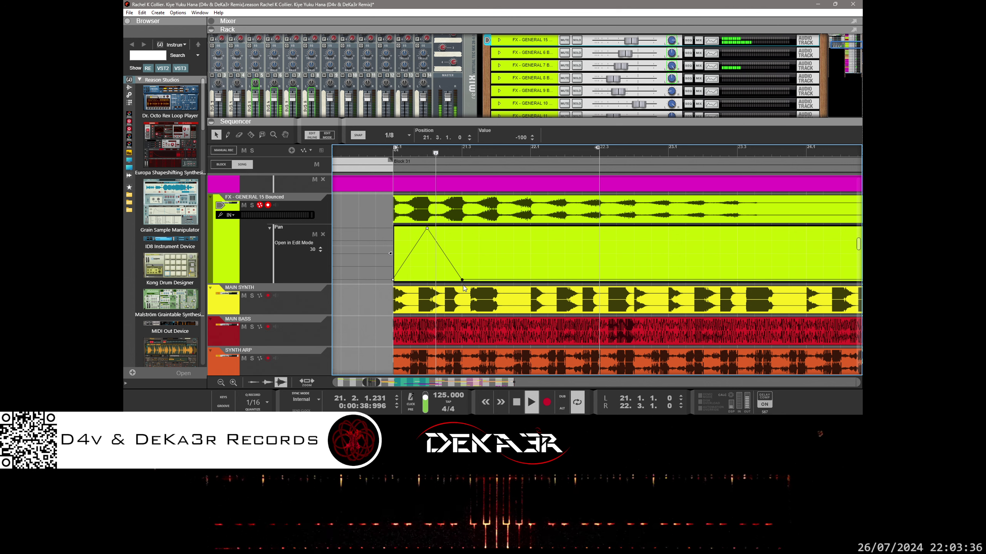
- Try to reverse the FX - GENERAL 15 Bounced Pan automation clip
click(375, 211)
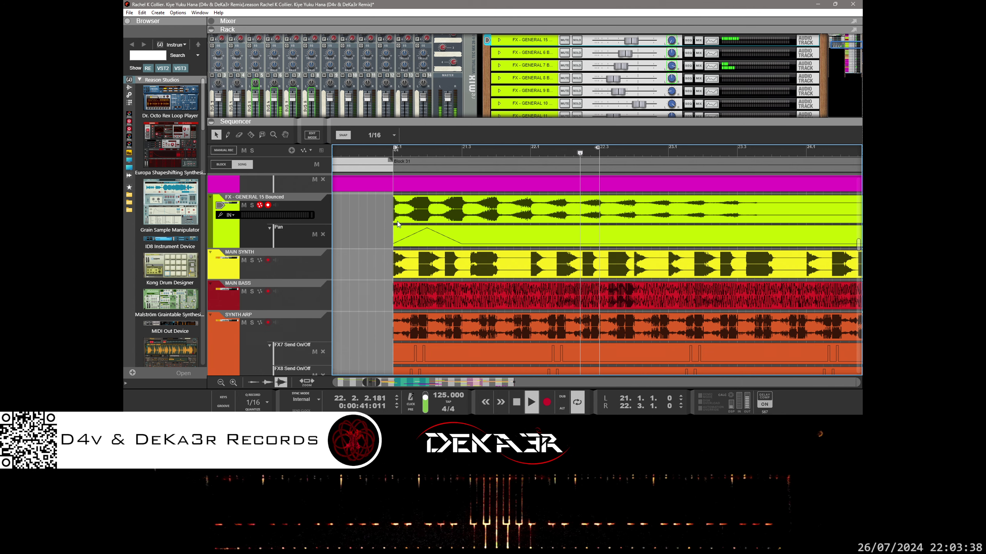
click(409, 233)
right_click(408, 234)
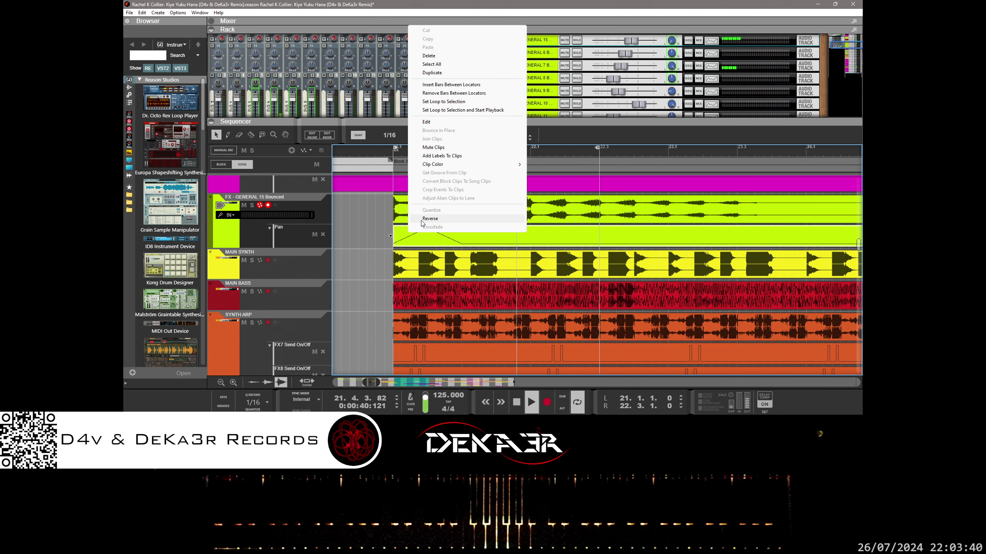
click(419, 223)
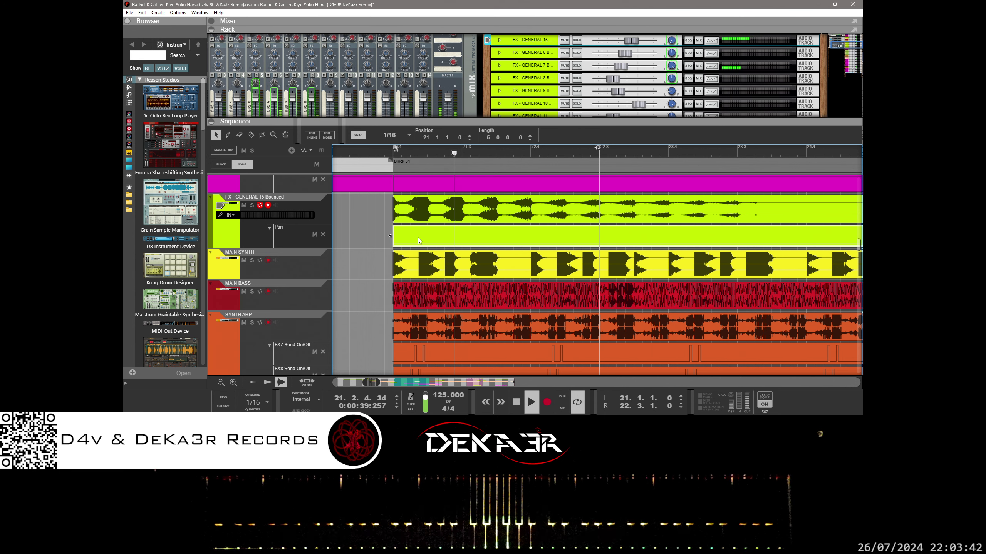
key(ctrl+z)
- Invert the opening pan shape by hand, with points at 100 on 21.1.1.0, -100 on 21.2.1.0 and 100 on 21.3.1.0
double_click(418, 237)
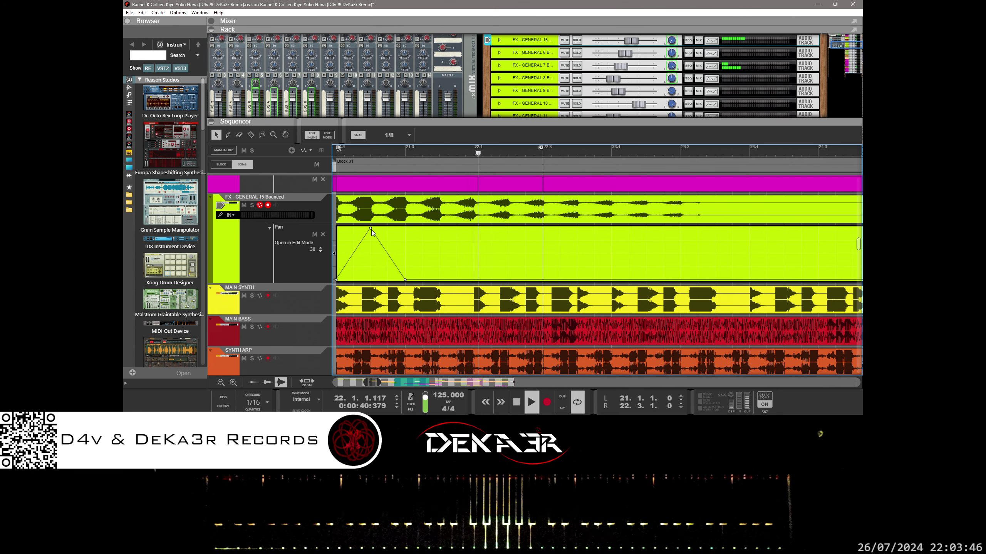
drag(371, 230, 339, 230)
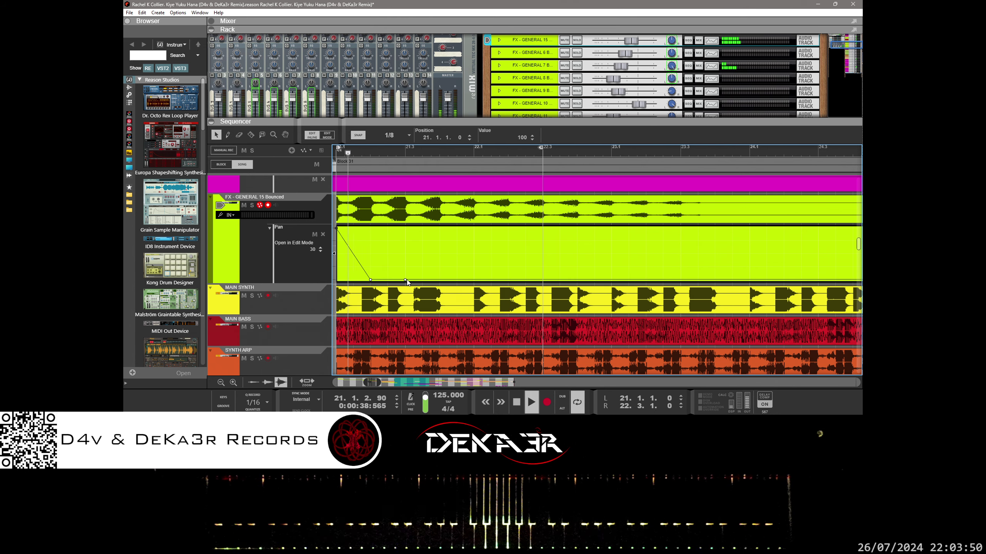
drag(405, 280, 406, 221)
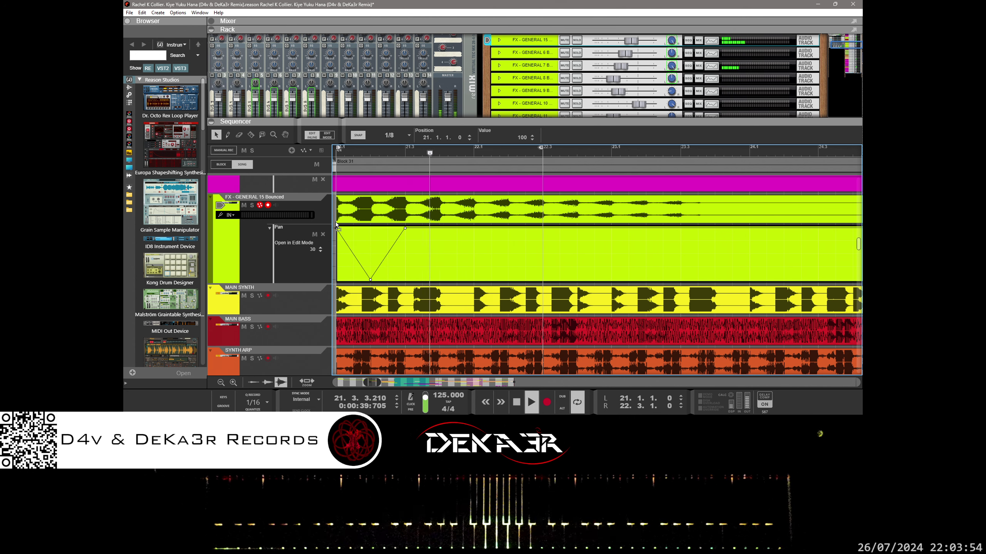
- Lower the pan point at 21.3.1.0 to a value of 52
drag(405, 228, 406, 241)
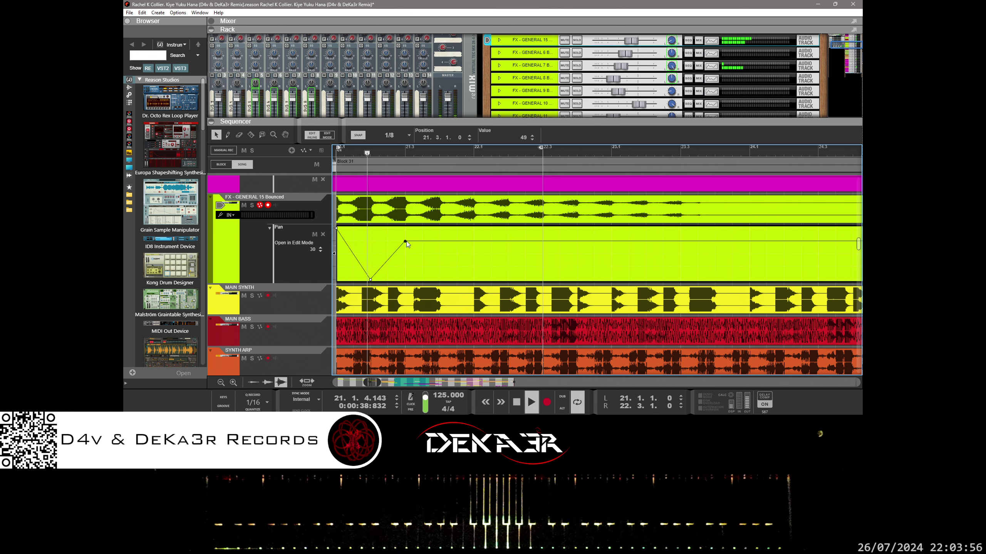
click(405, 236)
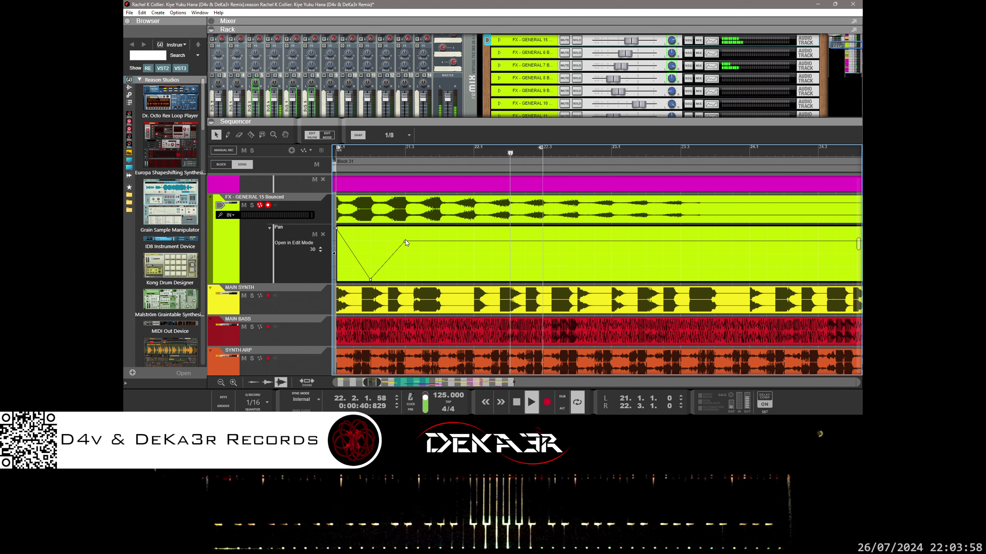
drag(405, 241, 405, 237)
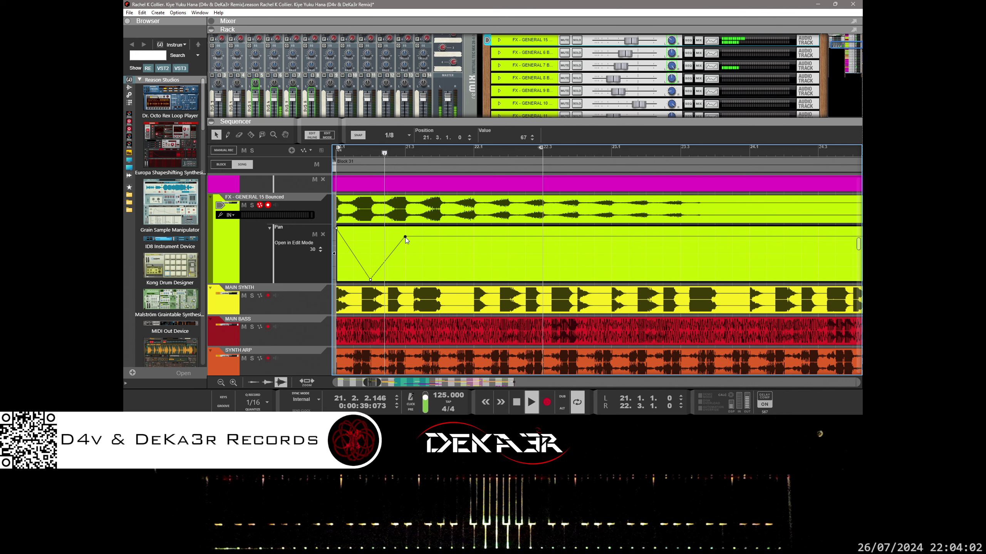
drag(405, 236, 405, 239)
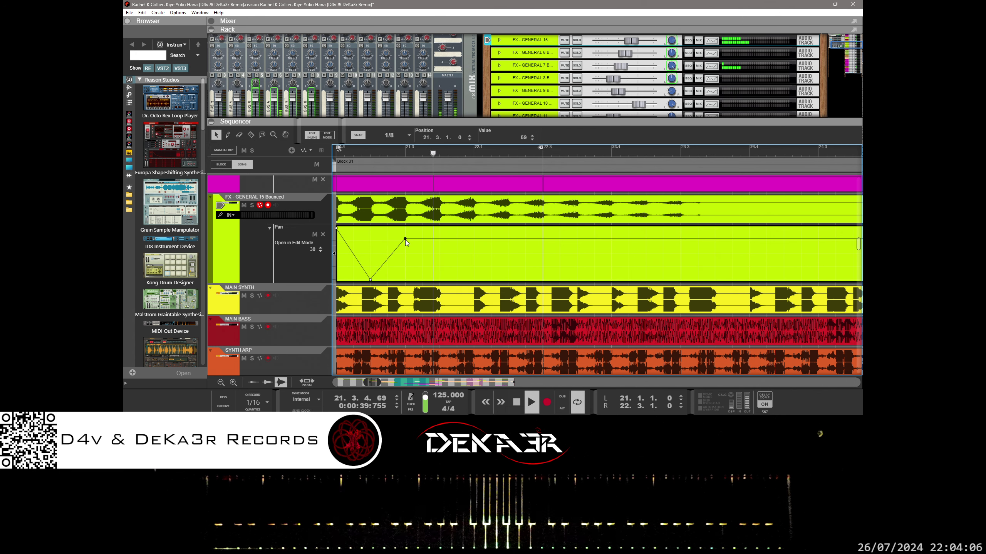
drag(405, 239, 405, 241)
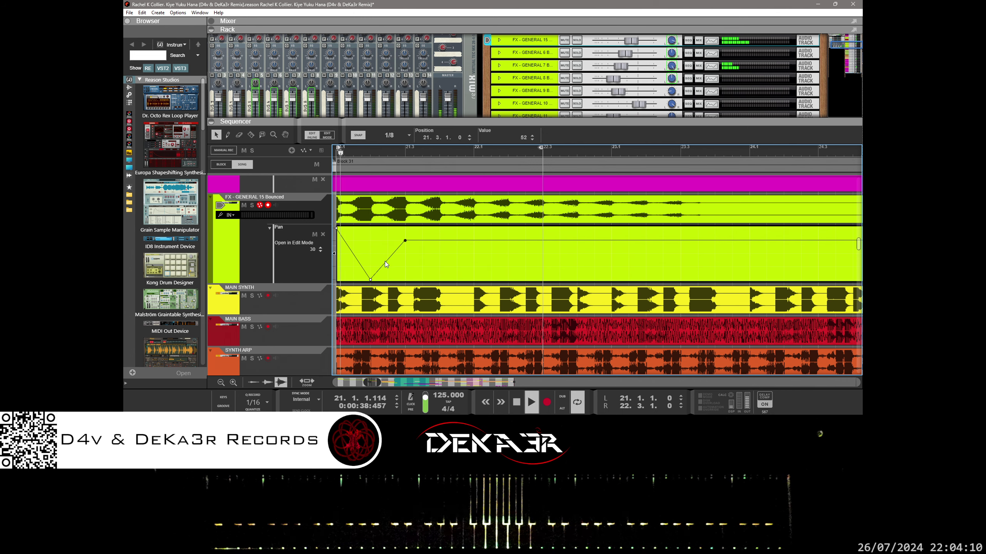
- Shorten the playback loop to end at bar 22 and bend both pan segments into steep curves that level off early
drag(383, 265, 389, 270)
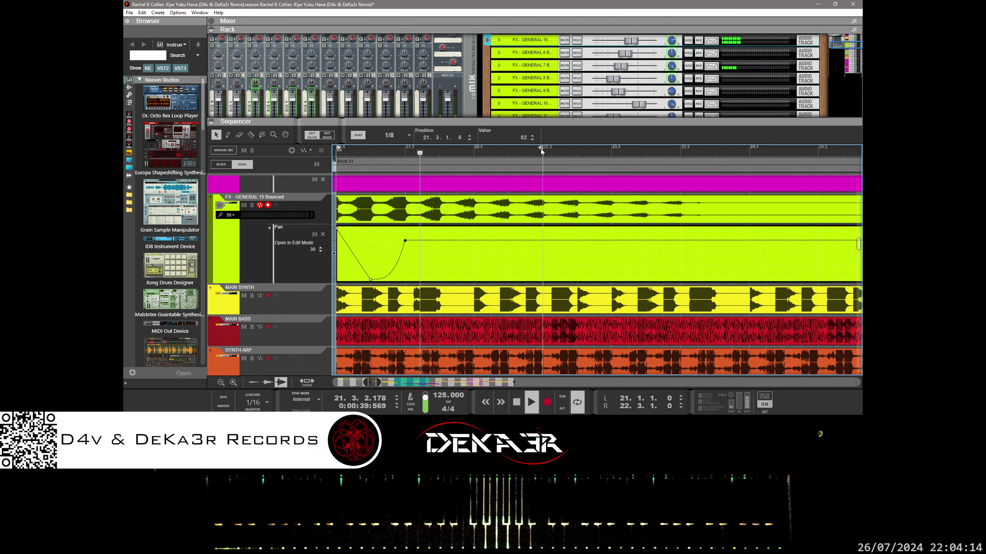
drag(485, 154, 475, 153)
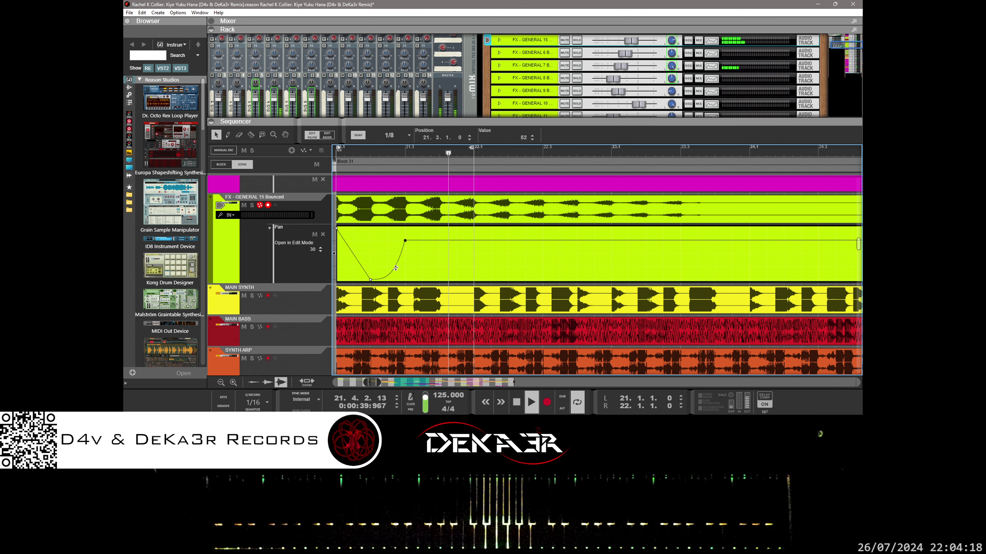
drag(394, 267, 381, 239)
click(384, 242)
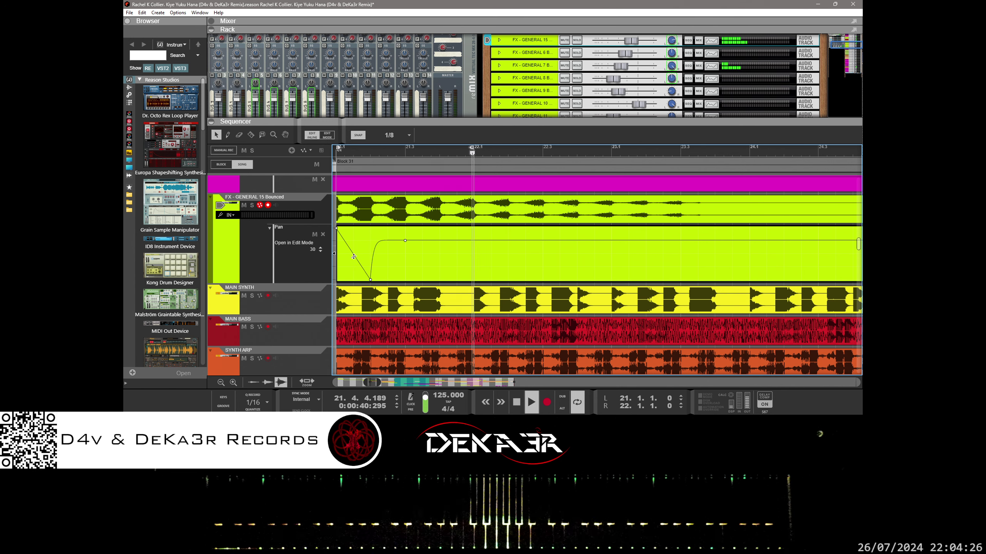
drag(352, 258, 352, 291)
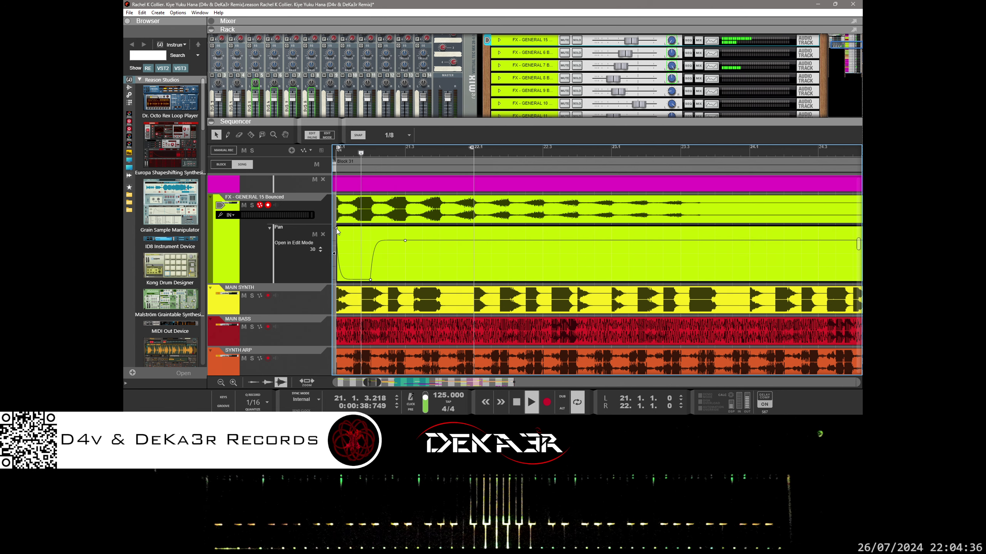
- Try the opening pan point at -100 and an upward bend on the first pan segment
drag(336, 228, 334, 286)
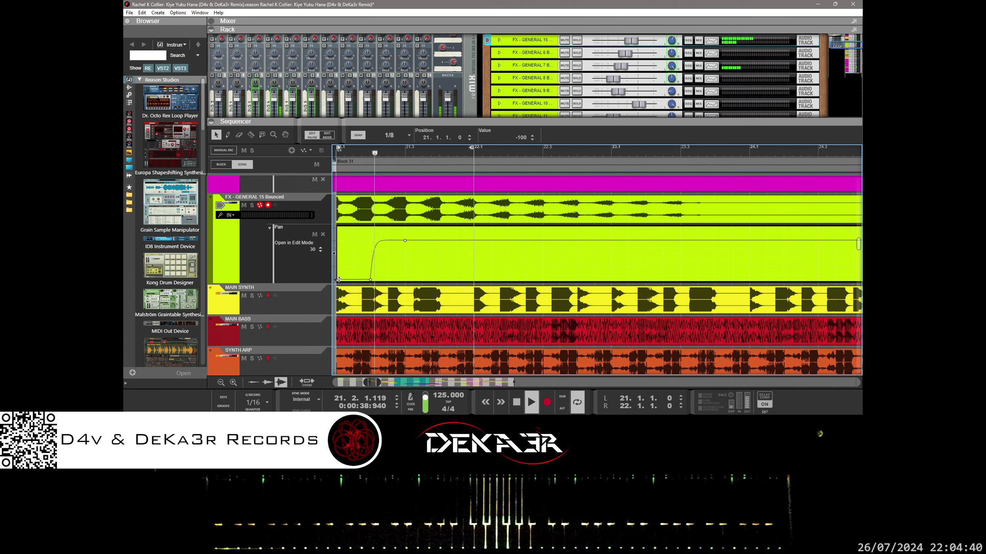
drag(337, 282, 338, 242)
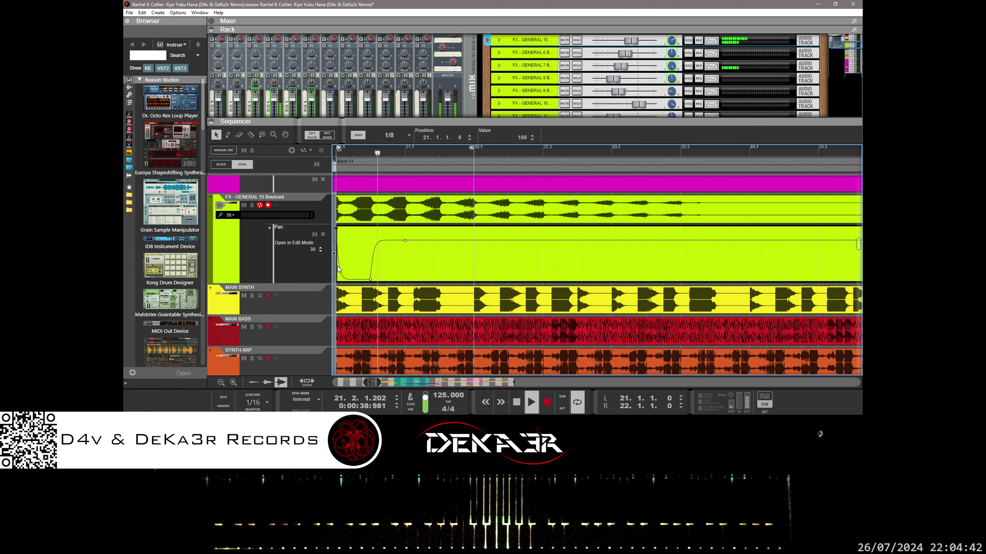
drag(344, 252, 350, 194)
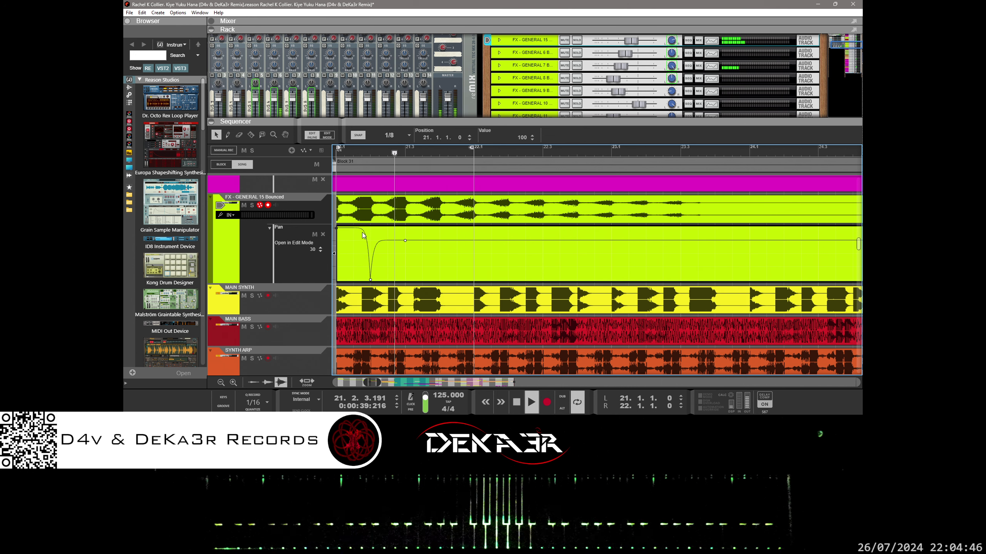
drag(359, 239, 342, 311)
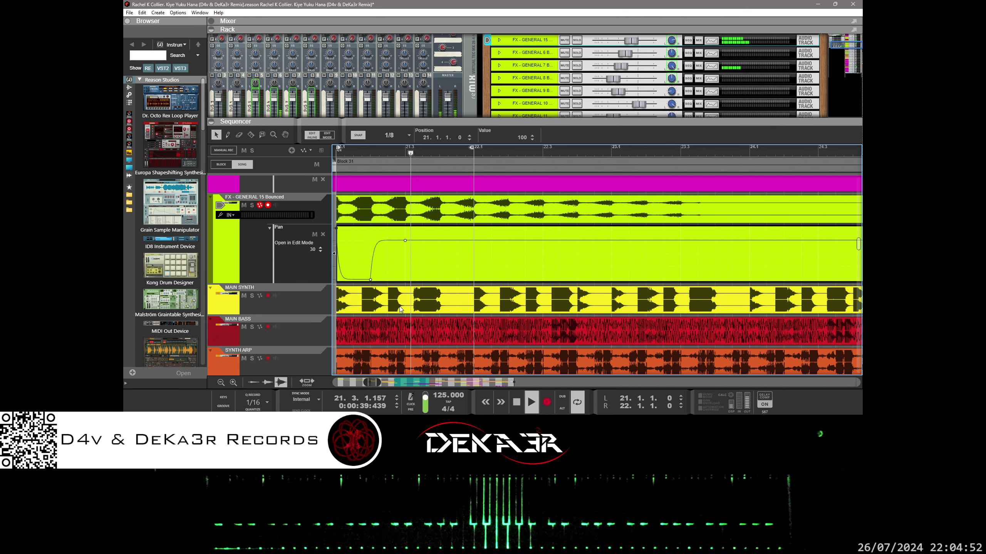
- Shorten the FX - GENERAL 15 Bounced Pan clip to a length of 0.2.0.0 and leave its inline editing
drag(380, 379, 384, 379)
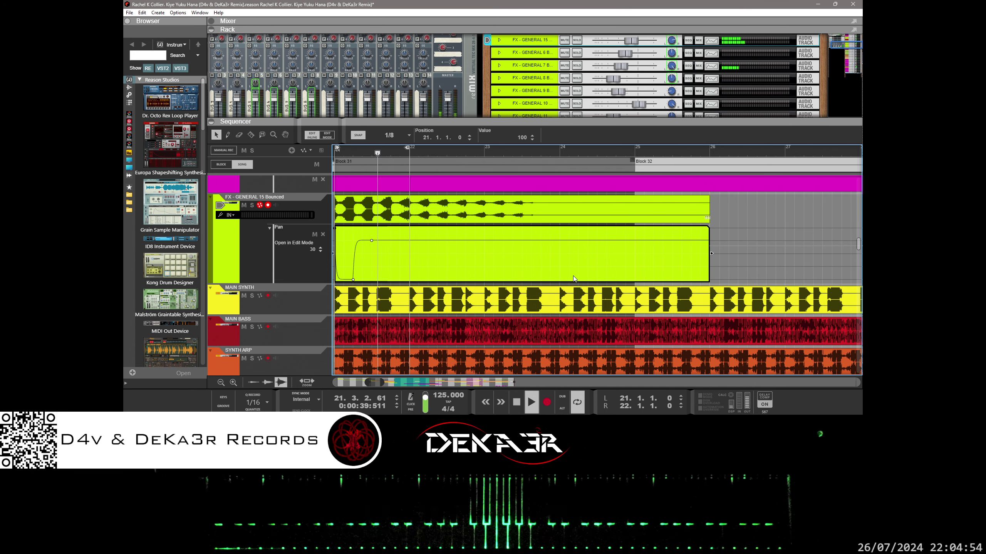
drag(711, 253, 369, 272)
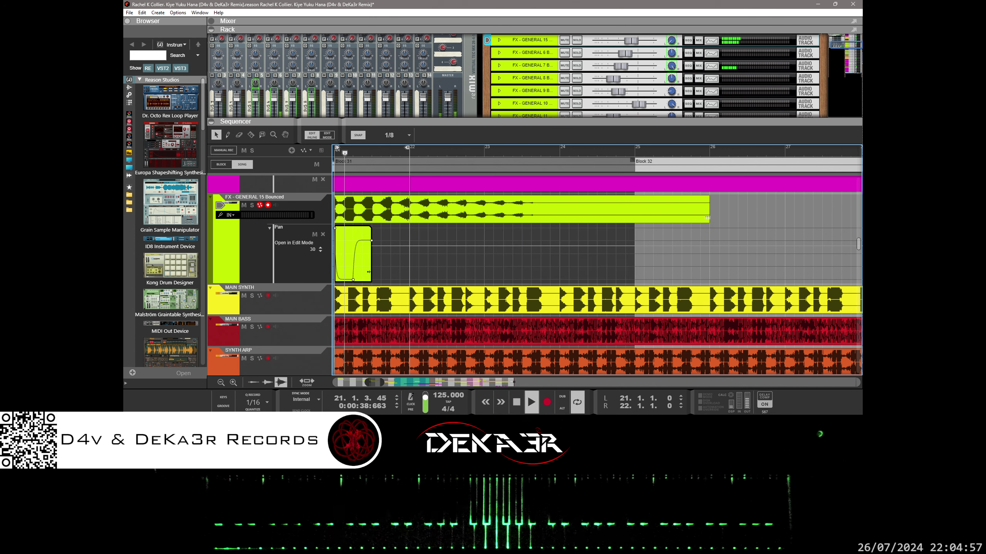
click(382, 221)
- Duplicate the half-bar Pan clip back to back along the lane until it covers the audio clip up to bar 26
drag(355, 244, 393, 242)
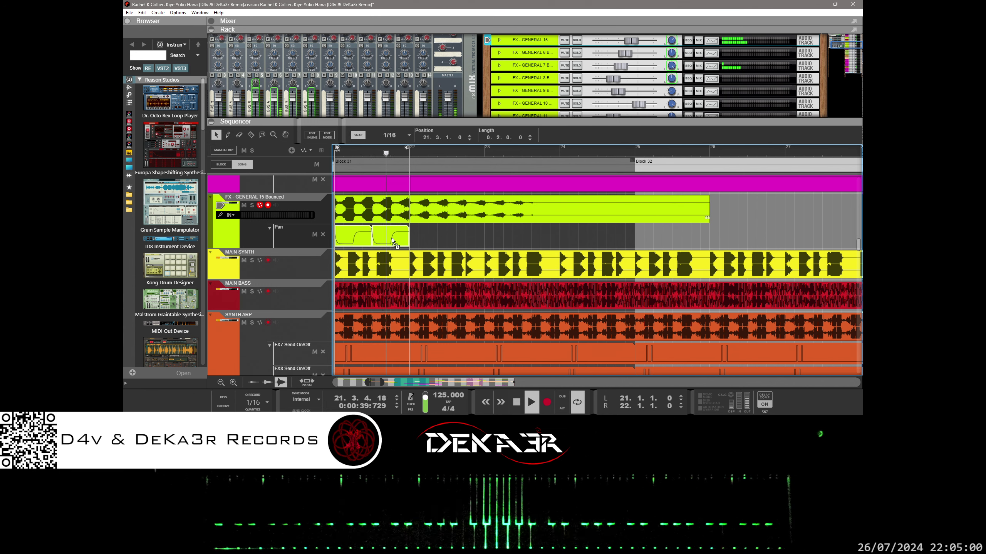
click(353, 243)
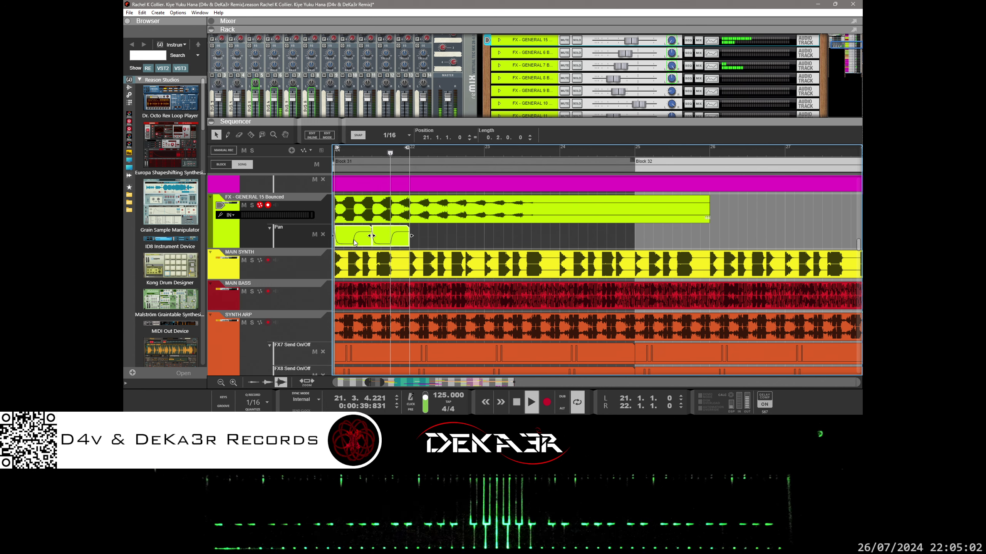
drag(357, 238, 662, 241)
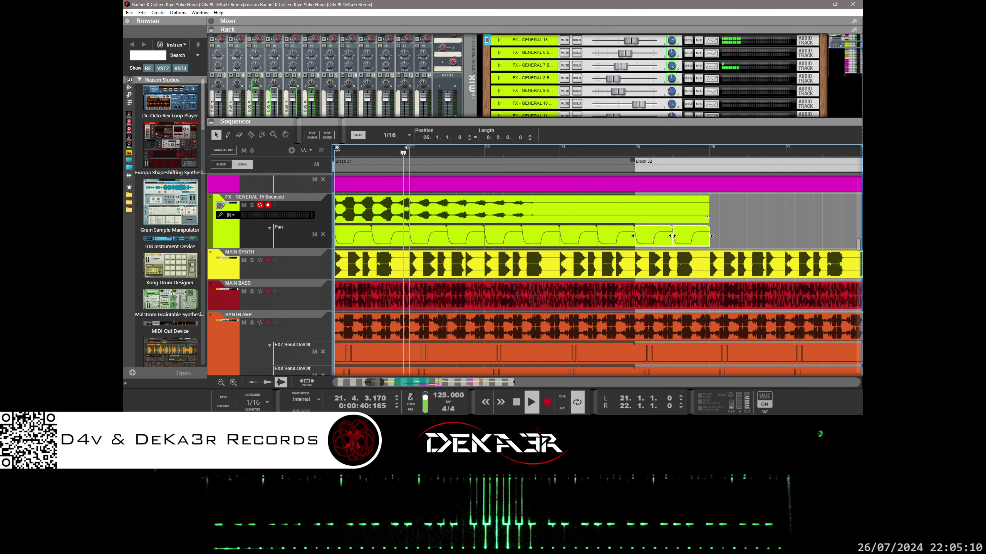
- Expand the sequencer over the rack and review the tracks around and below FX - GENERAL 15 Bounced
drag(368, 382, 360, 383)
scroll(403, 292, down, 4)
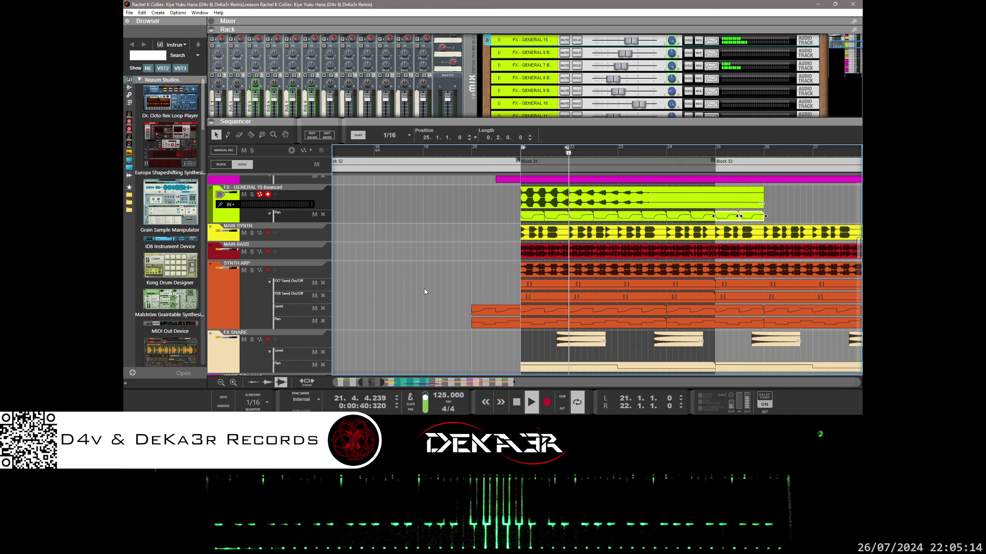
scroll(450, 282, up, 2)
drag(540, 119, 540, 35)
scroll(621, 234, up, 1)
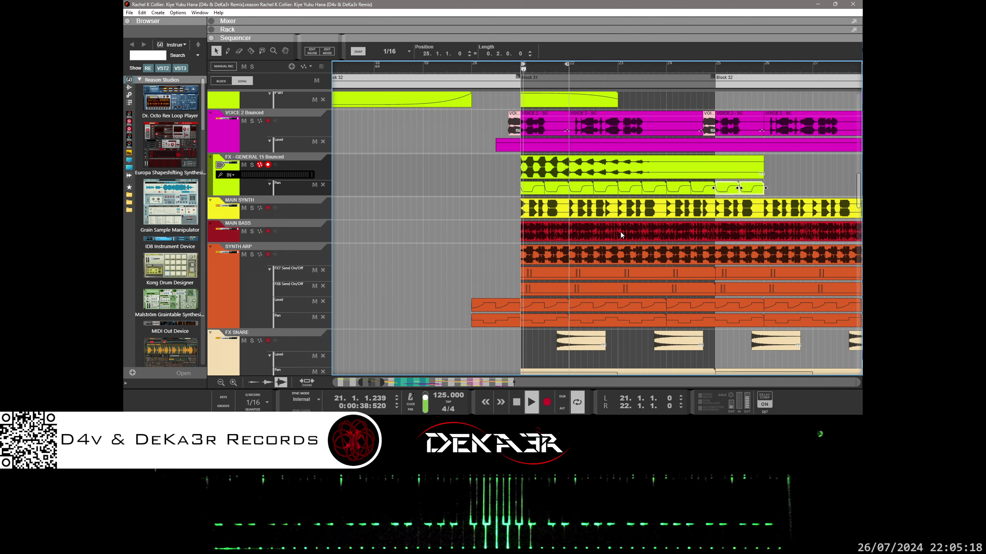
scroll(621, 234, down, 1)
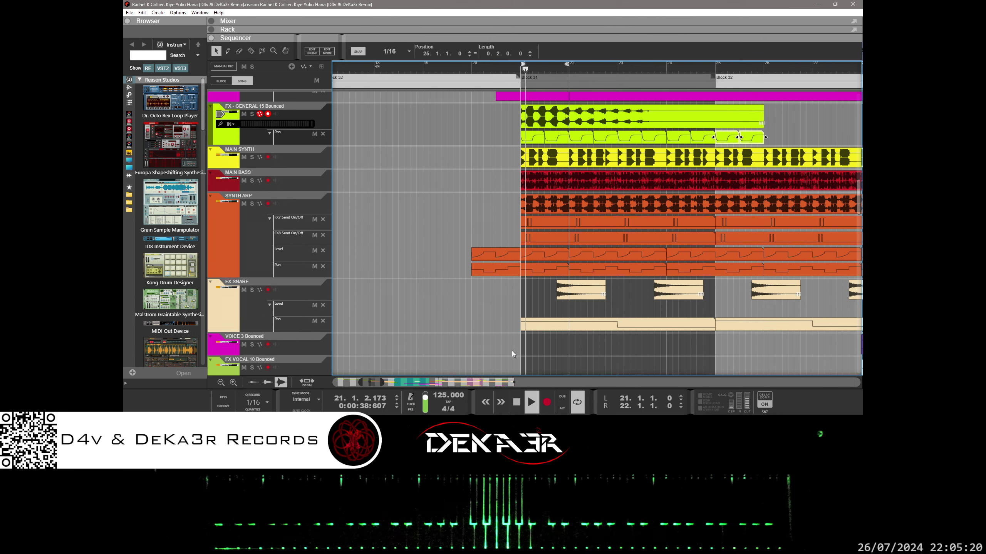